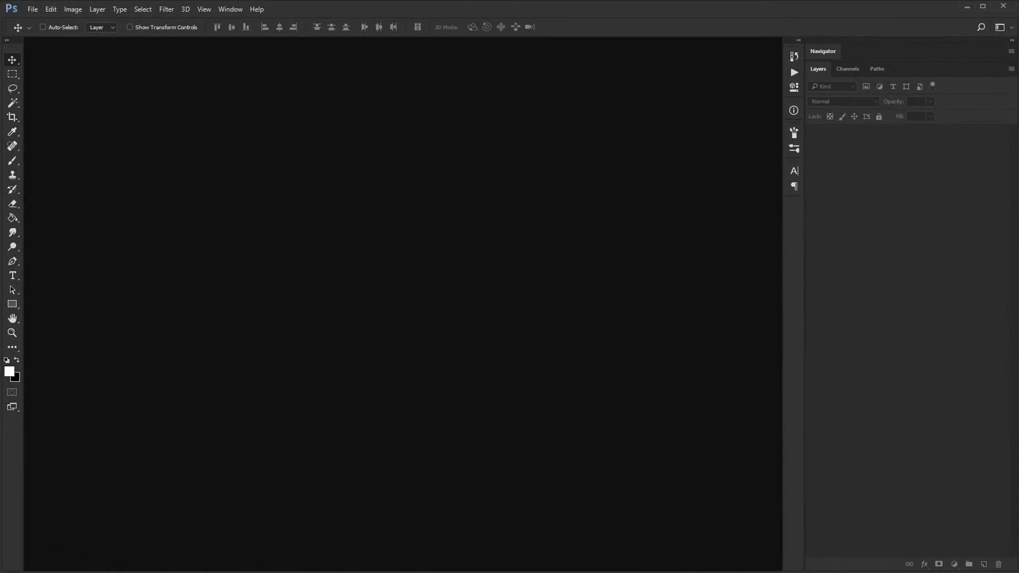
# Open the portrait photo and crop it to a landscape frame around the woman's head and upper body.
pyautogui.click(48, 571)
pyautogui.moveTo(356, 196); pyautogui.dragTo(692, 399)
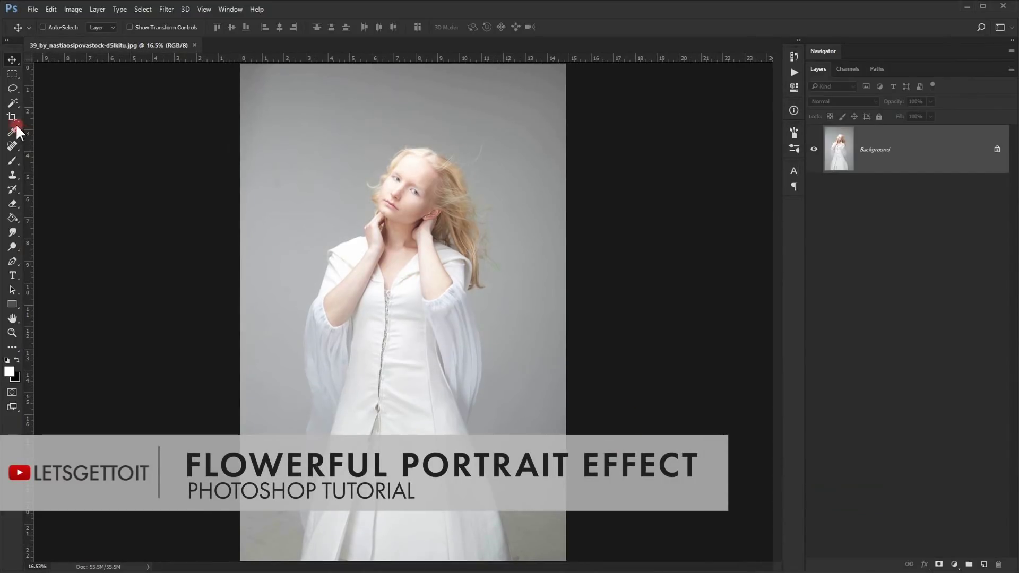
pyautogui.moveTo(11, 117); pyautogui.dragTo(40, 116)
pyautogui.moveTo(402, 66); pyautogui.dragTo(400, 98)
pyautogui.moveTo(399, 524); pyautogui.dragTo(396, 419)
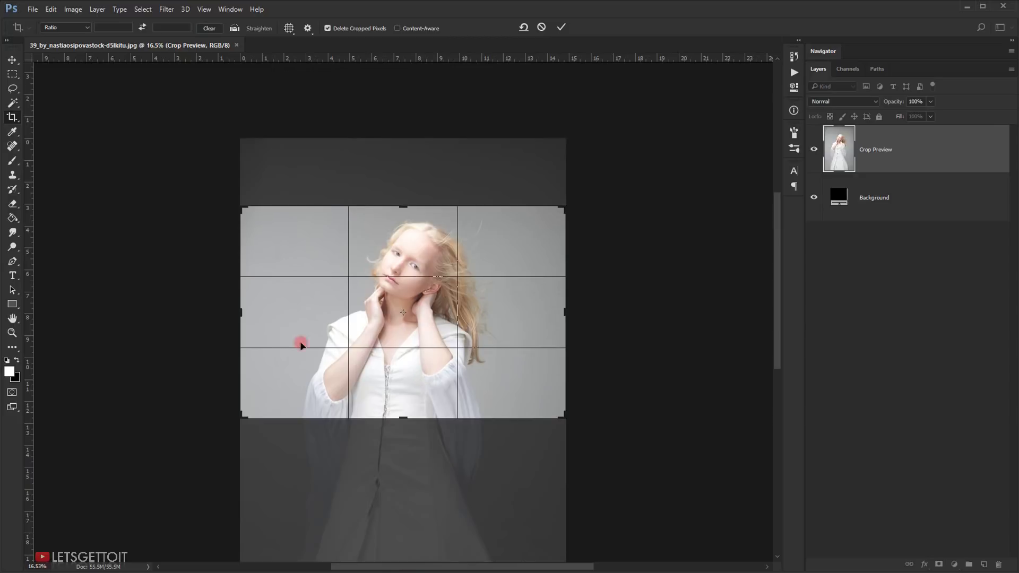
pyautogui.click(561, 28)
pyautogui.hotkey('ctrl', '0')
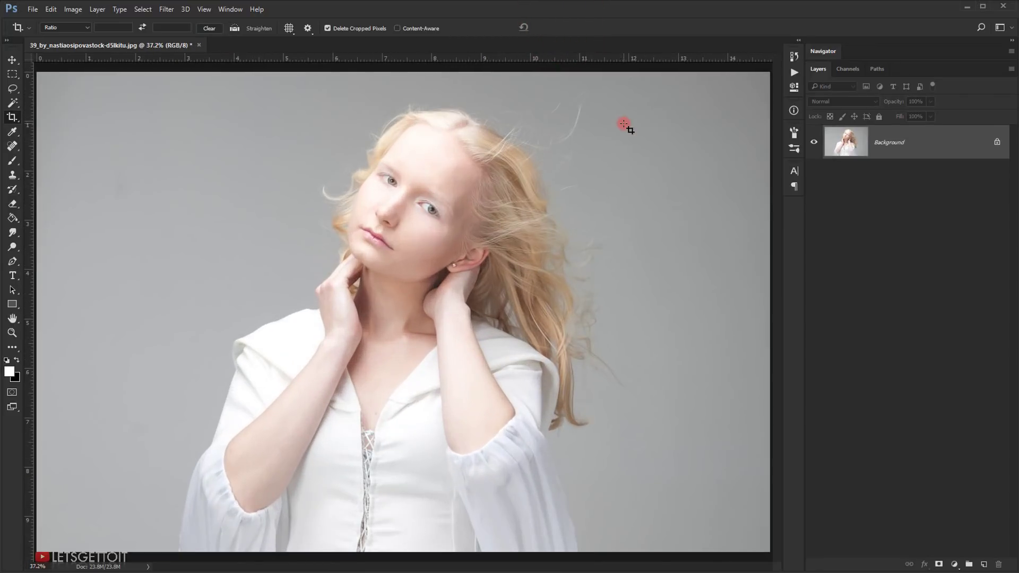
# Convert the locked background into a layer named Model and duplicate that layer.
pyautogui.doubleClick(854, 145)
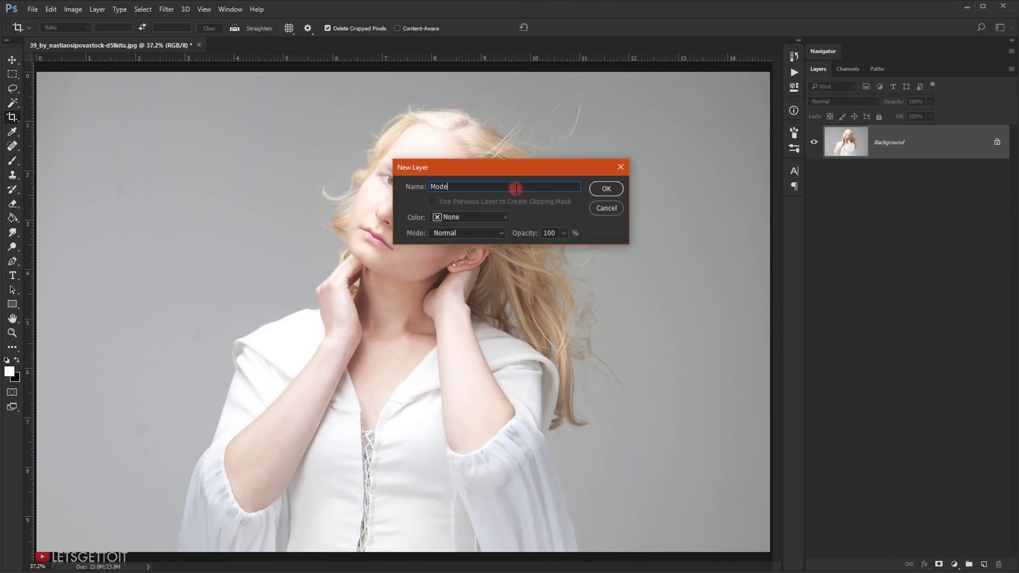
pyautogui.press('Return')
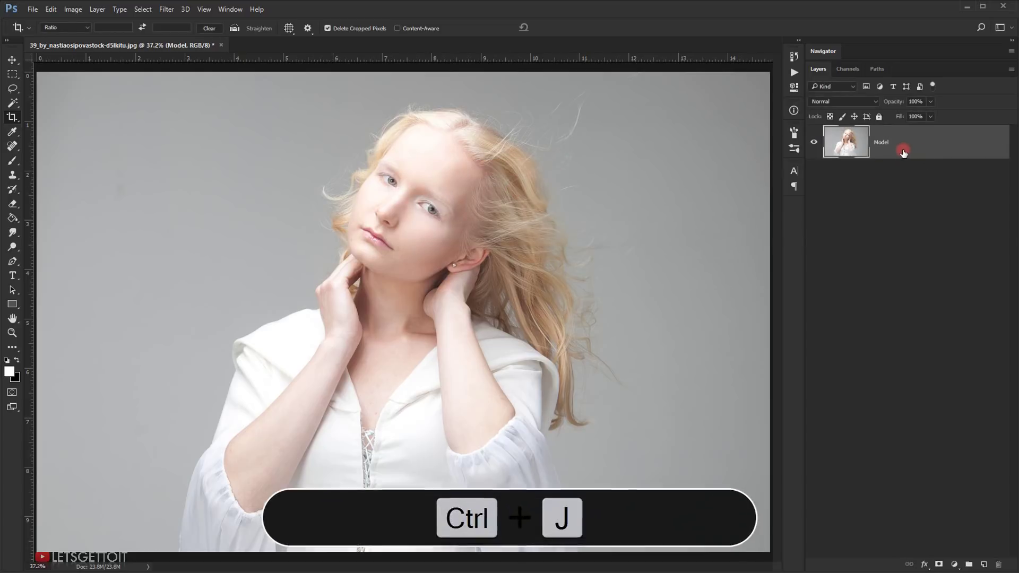
pyautogui.hotkey('ctrl', 'j')
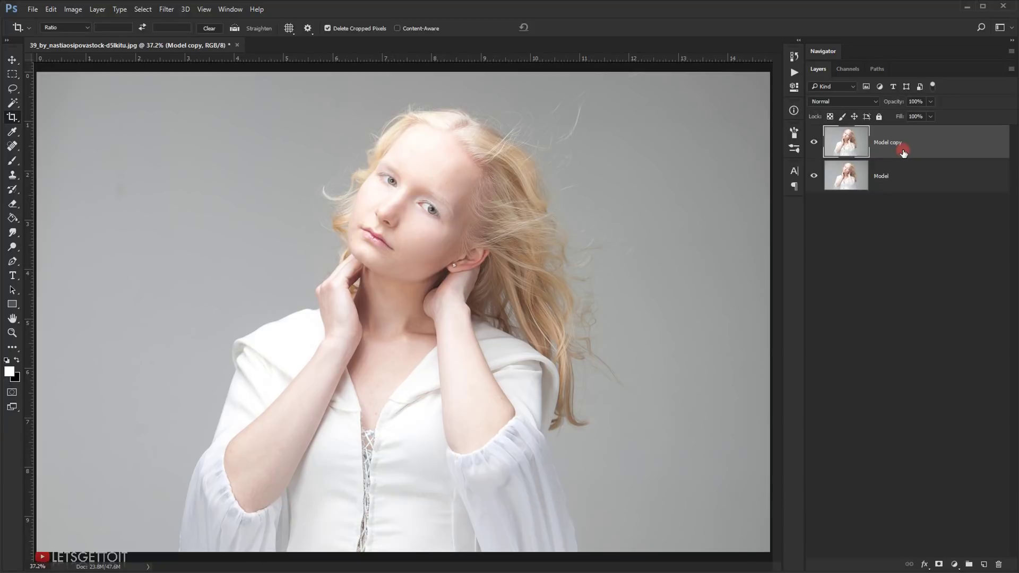
# Hide the original Model layer and make Model copy the active layer.
pyautogui.click(910, 174)
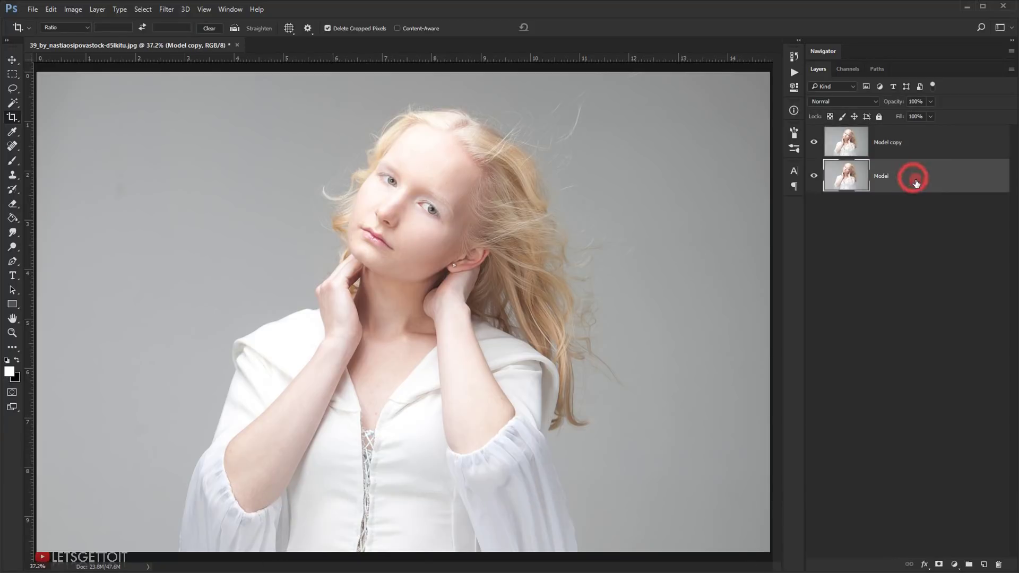
pyautogui.click(812, 178)
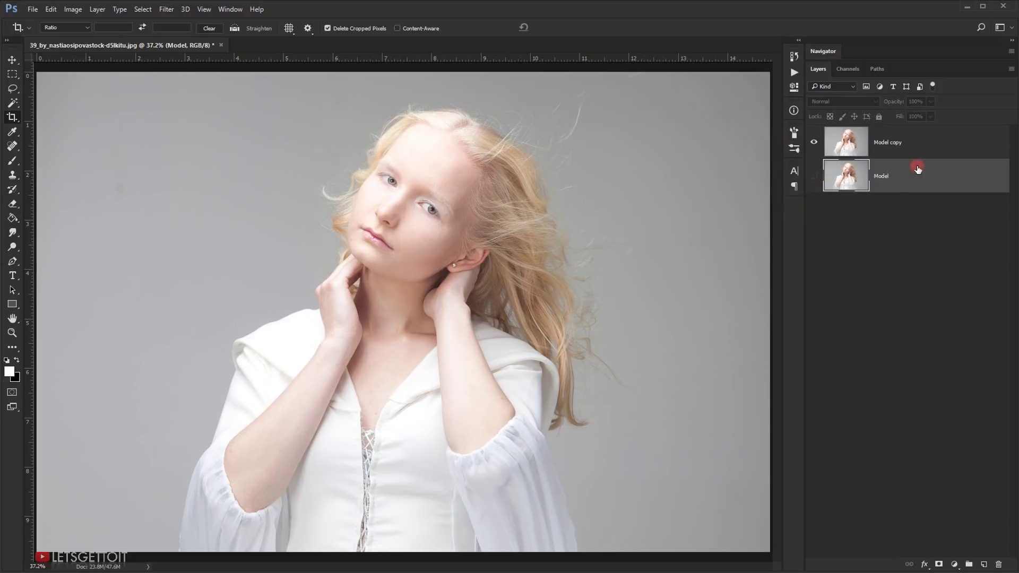
pyautogui.click(921, 143)
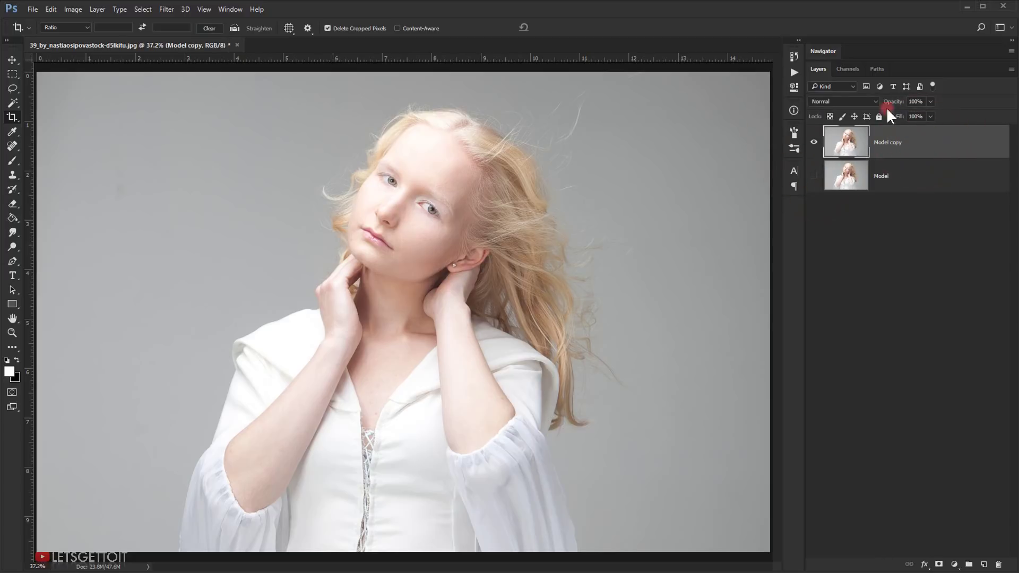
# Start a Pen outline in Path mode with a curved segment from the upper forehead at the hairline to the nose bridge.
pyautogui.click(12, 261)
pyautogui.click(30, 260)
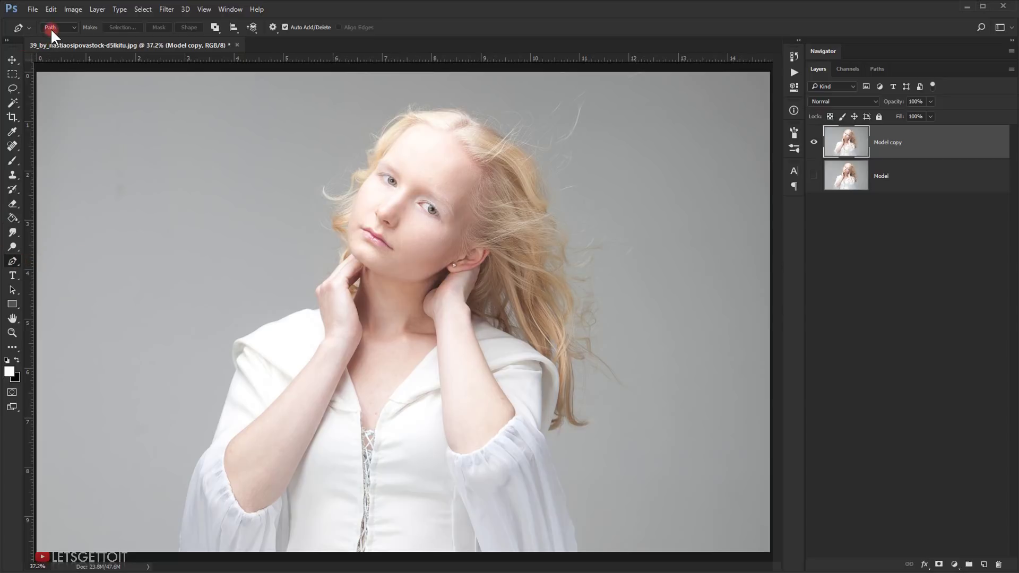
pyautogui.click(67, 26)
pyautogui.click(65, 26)
pyautogui.click(65, 27)
pyautogui.click(55, 45)
pyautogui.scroll(3, 476, 192)
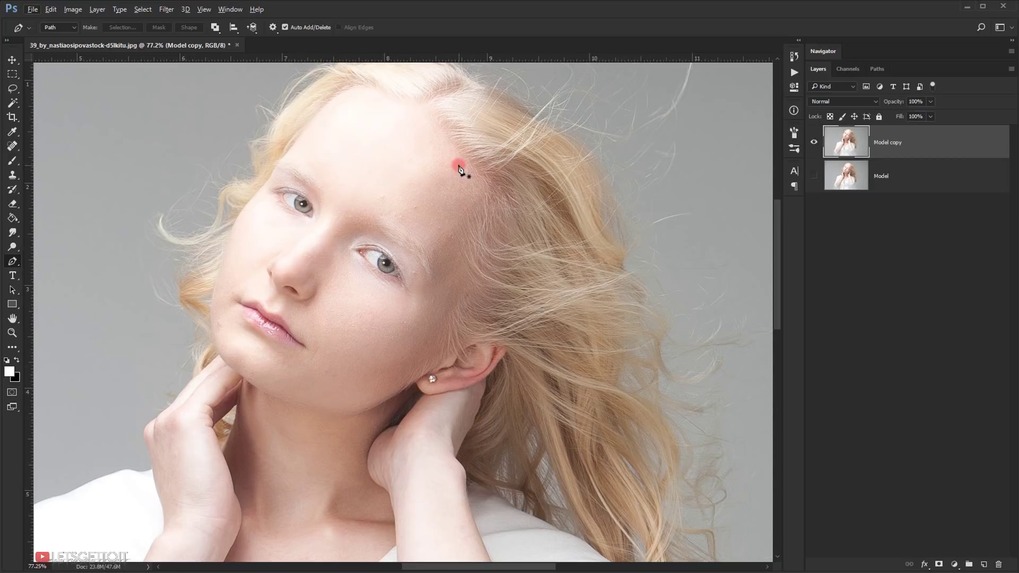
pyautogui.moveTo(449, 154); pyautogui.dragTo(492, 186)
pyautogui.moveTo(335, 198); pyautogui.dragTo(304, 246)
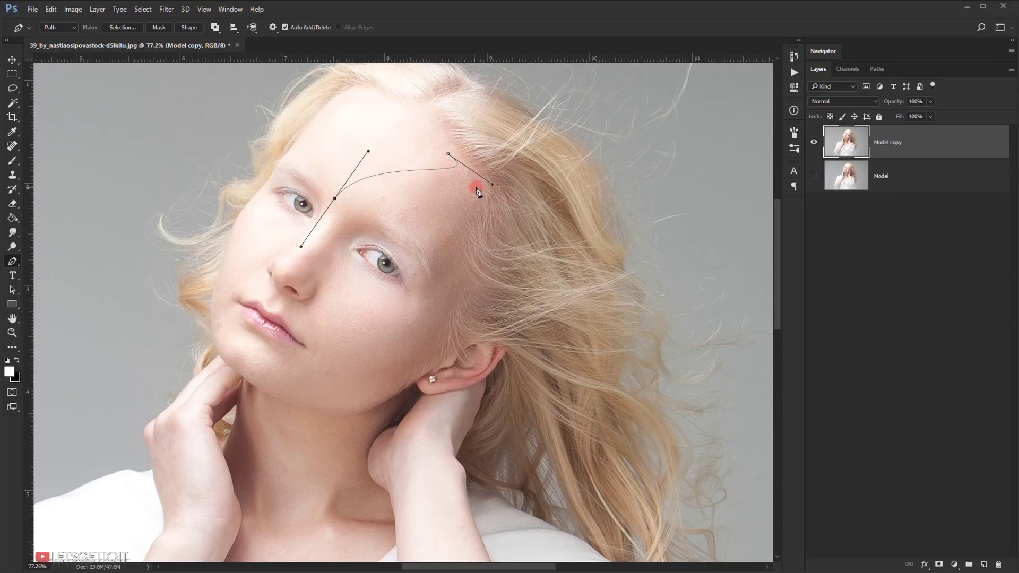
# Reshape the forehead curve by repositioning its two anchor points and direction handles.
pyautogui.press('ctrl')
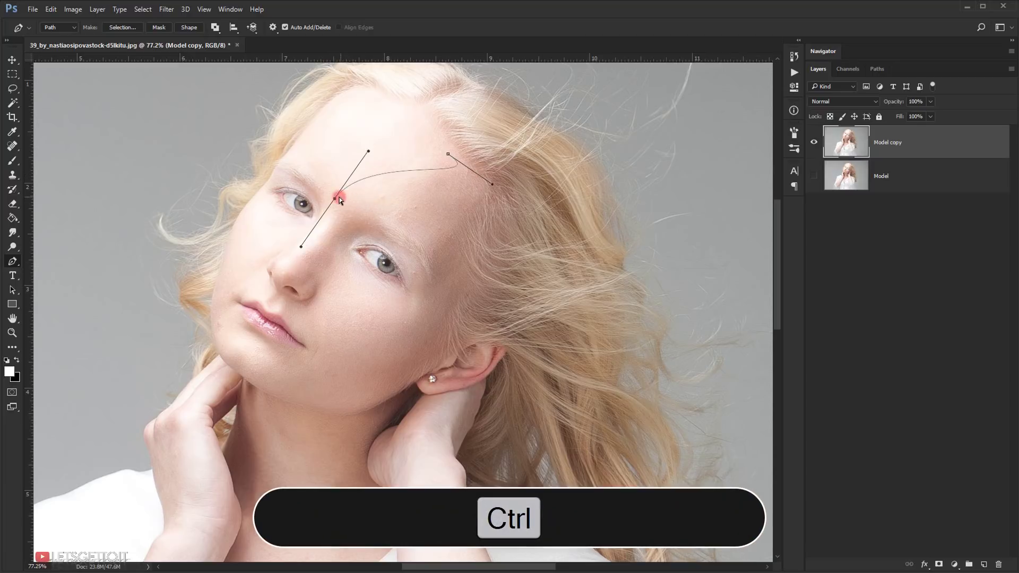
pyautogui.moveTo(334, 200)
pyautogui.mouseDown()
pyautogui.moveTo(413, 219)
pyautogui.moveTo(391, 147)
pyautogui.moveTo(389, 288)
pyautogui.moveTo(366, 145)
pyautogui.moveTo(339, 213)
pyautogui.mouseUp()
pyautogui.press('alt')
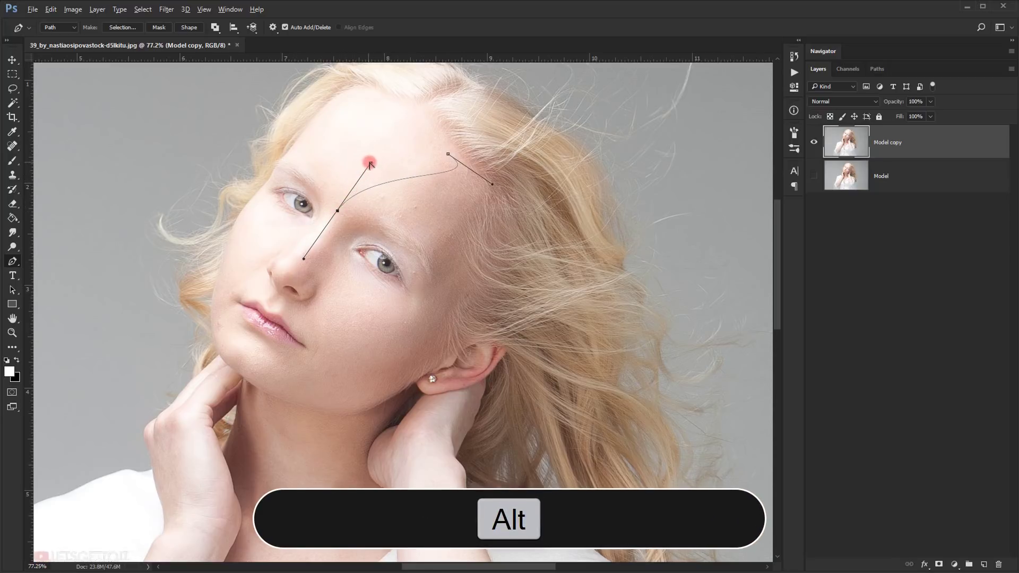
pyautogui.moveTo(370, 164)
pyautogui.mouseDown()
pyautogui.moveTo(338, 164)
pyautogui.moveTo(377, 173)
pyautogui.moveTo(325, 154)
pyautogui.moveTo(368, 182)
pyautogui.moveTo(372, 171)
pyautogui.moveTo(360, 171)
pyautogui.mouseUp()
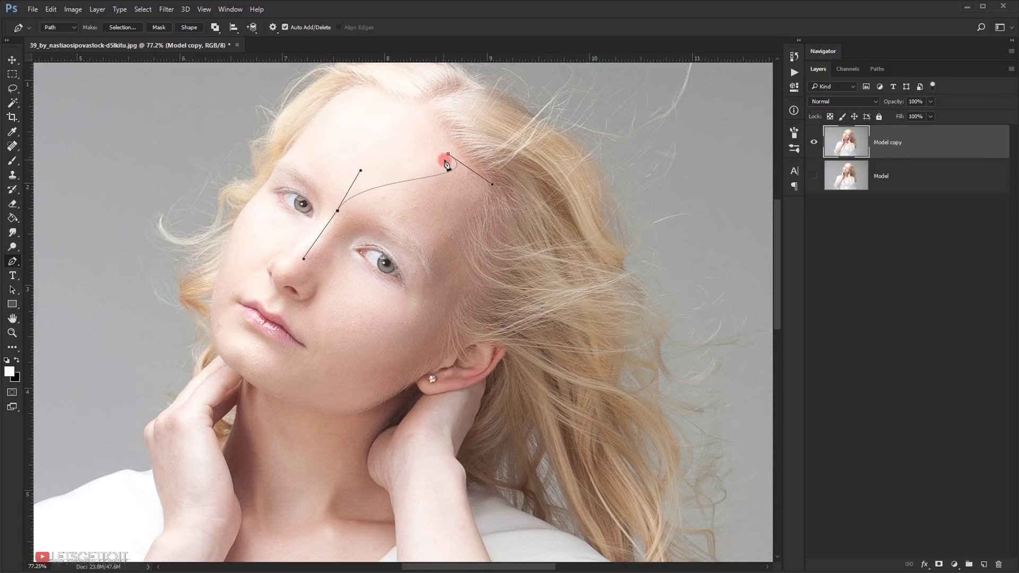
pyautogui.moveTo(449, 155)
pyautogui.mouseDown()
pyautogui.moveTo(432, 152)
pyautogui.moveTo(435, 161)
pyautogui.mouseUp()
pyautogui.moveTo(390, 130); pyautogui.dragTo(449, 143)
pyautogui.moveTo(478, 189); pyautogui.dragTo(398, 152)
pyautogui.moveTo(338, 213); pyautogui.dragTo(335, 217)
pyautogui.moveTo(435, 158); pyautogui.dragTo(446, 159)
pyautogui.click(457, 142)
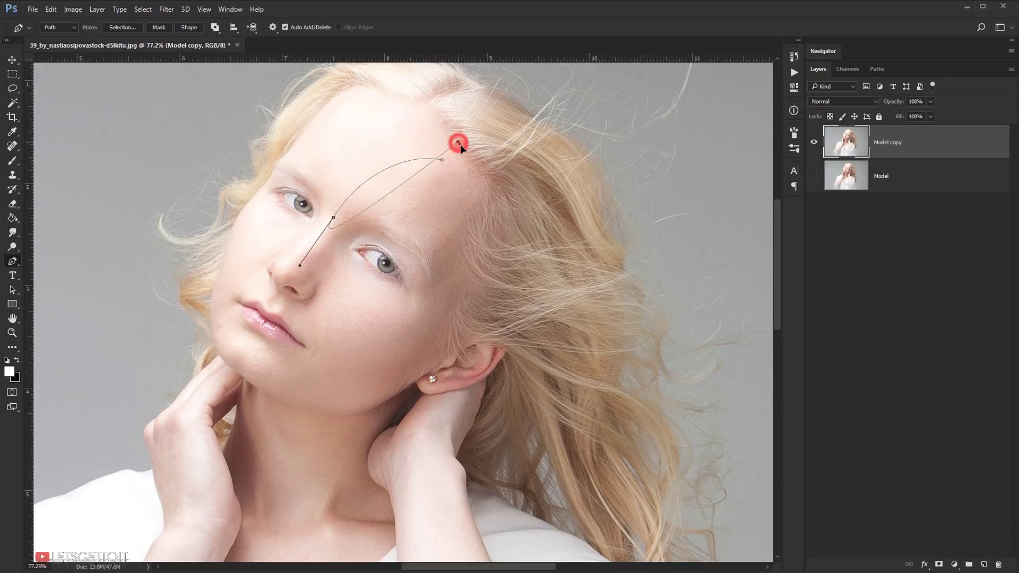
pyautogui.hotkey('ctrl', 'z')
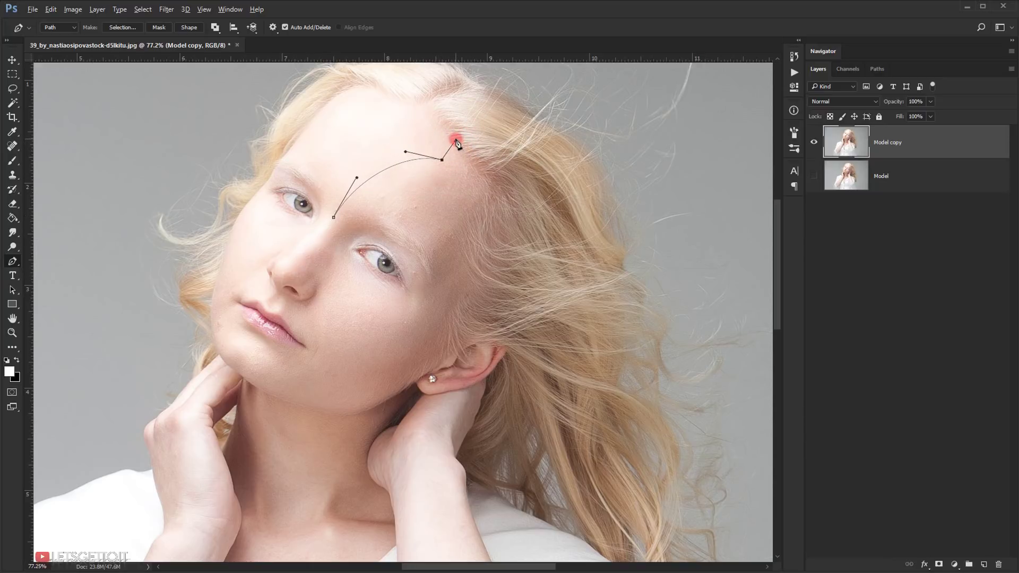
pyautogui.moveTo(457, 143); pyautogui.dragTo(468, 157)
# Continue the path down the nose, across the lips and around the chin, adjusting its anchor points to fit the face.
pyautogui.keyDown('ctrl'); pyautogui.click(333, 217); pyautogui.keyUp('ctrl')
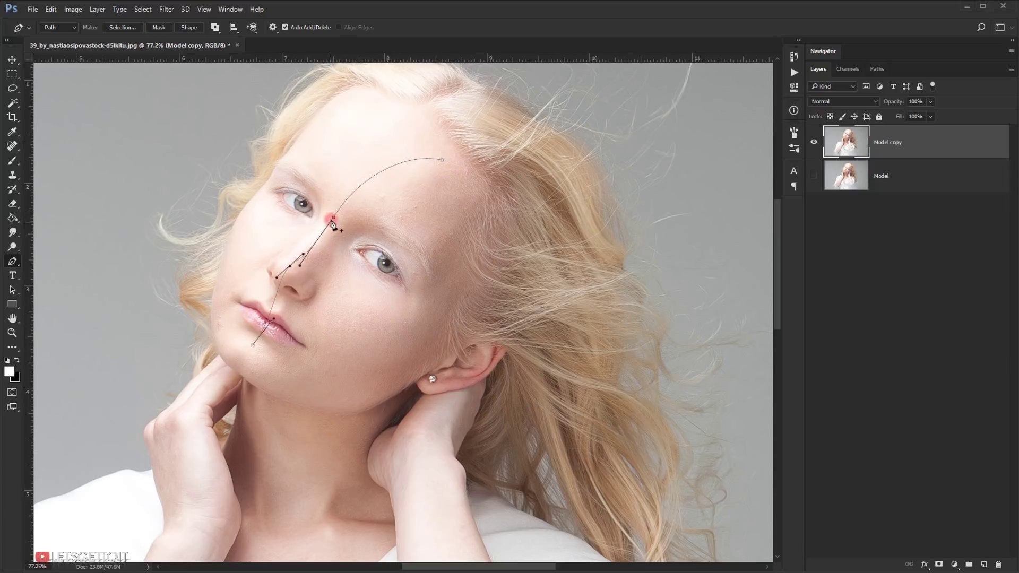
pyautogui.moveTo(333, 217); pyautogui.dragTo(344, 212)
pyautogui.keyDown('ctrl'); pyautogui.click(253, 345); pyautogui.keyUp('ctrl')
pyautogui.moveTo(287, 399); pyautogui.dragTo(268, 401)
pyautogui.moveTo(255, 341); pyautogui.dragTo(282, 321)
pyautogui.moveTo(216, 364); pyautogui.dragTo(209, 365)
pyautogui.moveTo(287, 399); pyautogui.dragTo(300, 405)
pyautogui.moveTo(261, 392); pyautogui.dragTo(276, 397)
pyautogui.moveTo(209, 366); pyautogui.dragTo(217, 373)
pyautogui.moveTo(290, 265); pyautogui.dragTo(293, 262)
pyautogui.moveTo(442, 160); pyautogui.dragTo(451, 161)
# Complete the face outline along the jaw, cheek and temple, close it at the forehead, and refine its curves.
pyautogui.moveTo(418, 371); pyautogui.dragTo(442, 336)
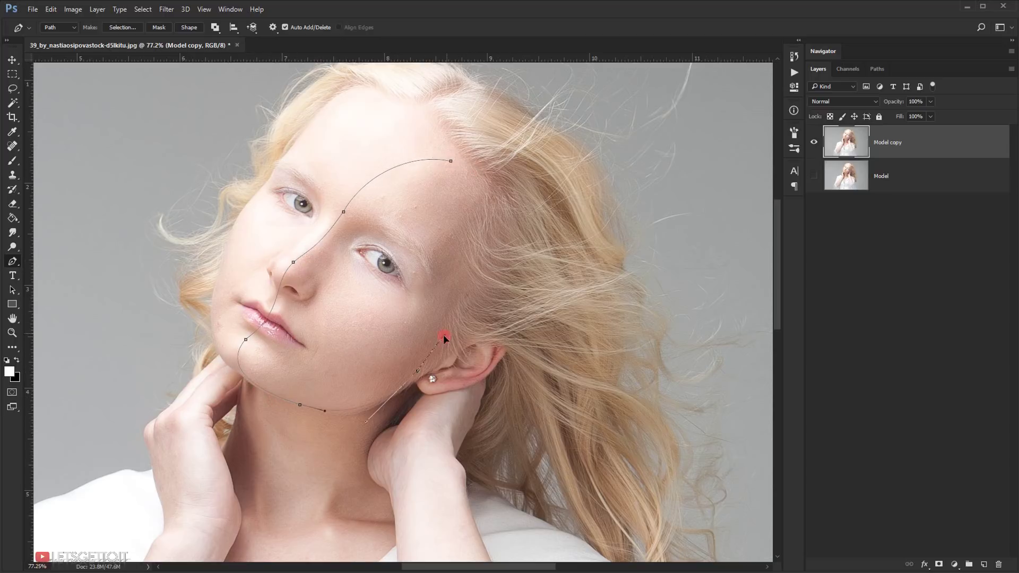
pyautogui.moveTo(444, 251); pyautogui.dragTo(469, 236)
pyautogui.moveTo(450, 161)
pyautogui.mouseDown()
pyautogui.moveTo(477, 168)
pyautogui.moveTo(446, 157)
pyautogui.mouseUp()
pyautogui.moveTo(420, 150); pyautogui.dragTo(402, 138)
pyautogui.moveTo(445, 251); pyautogui.dragTo(472, 215)
pyautogui.moveTo(444, 251); pyautogui.dragTo(446, 258)
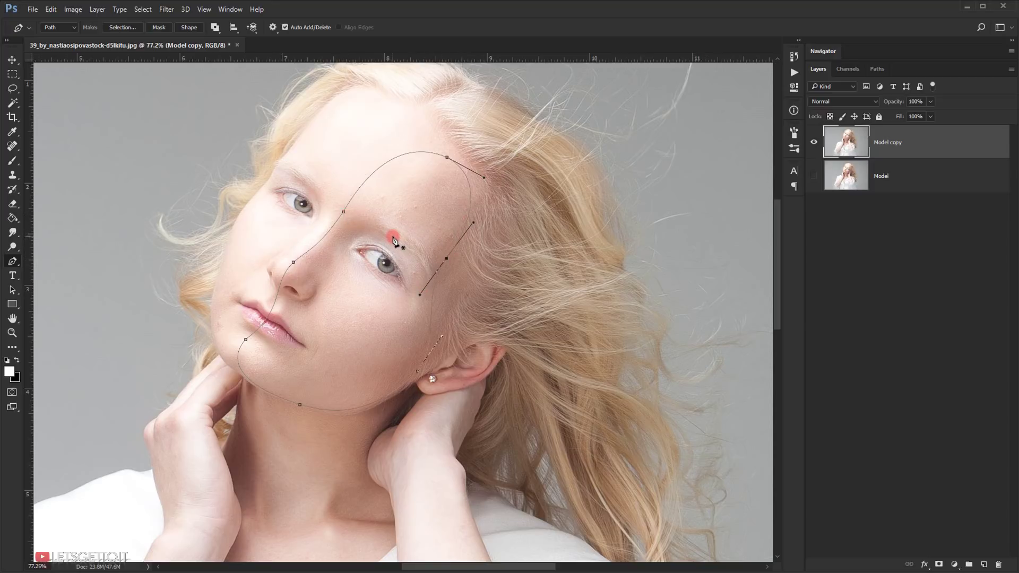
# Convert the closed face path into a new anti-aliased selection with a feather radius of 0 pixels.
pyautogui.rightClick(424, 213)
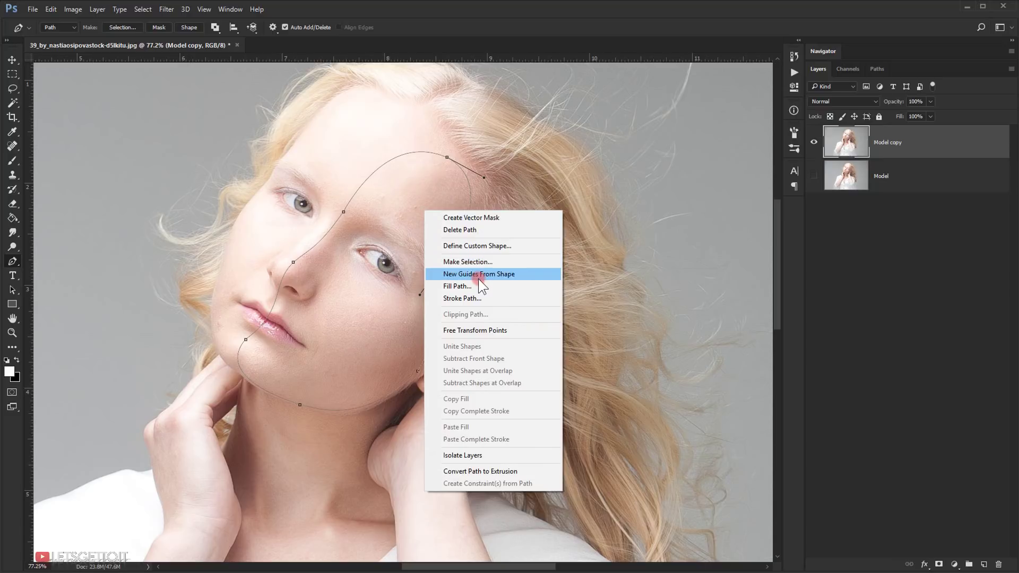
pyautogui.click(478, 263)
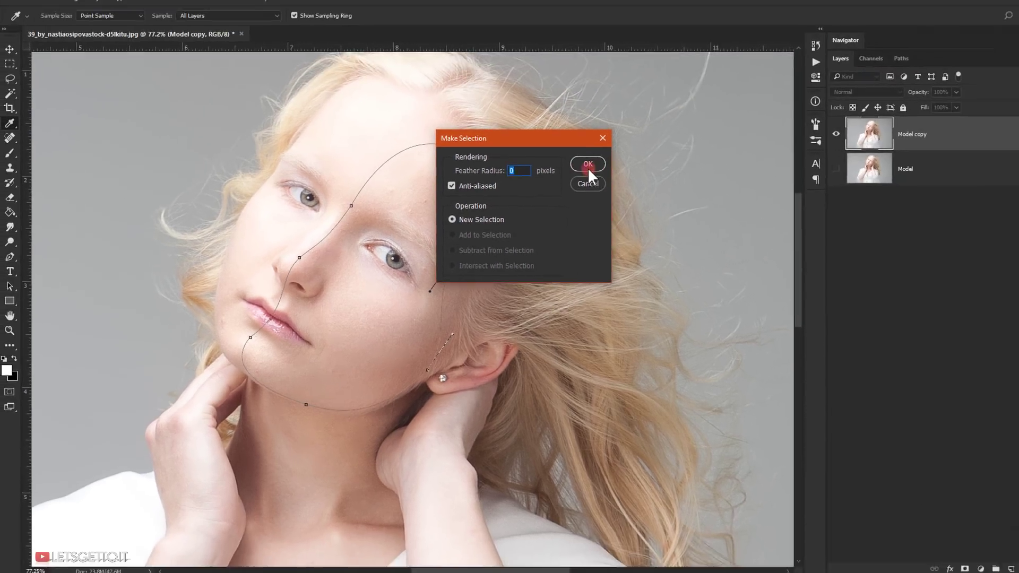
pyautogui.click(587, 164)
pyautogui.press('p')
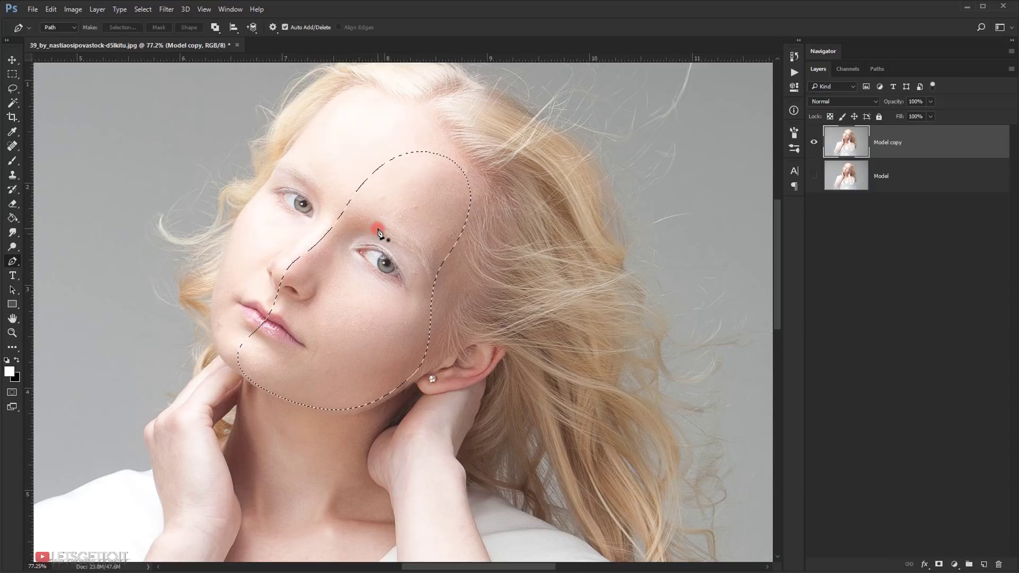
# Cut the selected half of the face, paste it in place on a new layer, and rename that layer Face Shape.
pyautogui.hotkey('ctrl', 'x')
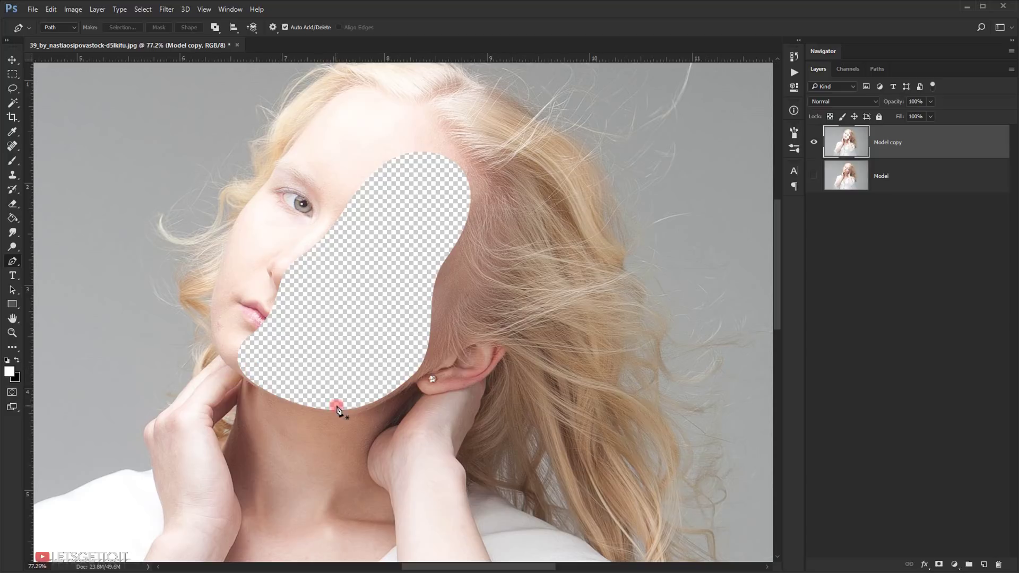
pyautogui.hotkey('ctrl', 'shift', 'v')
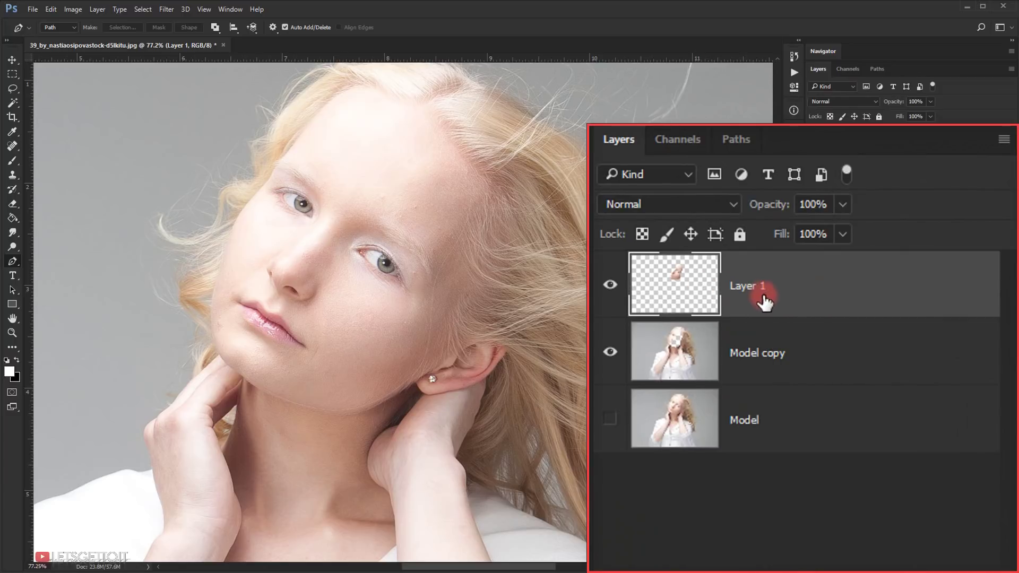
pyautogui.doubleClick(795, 287)
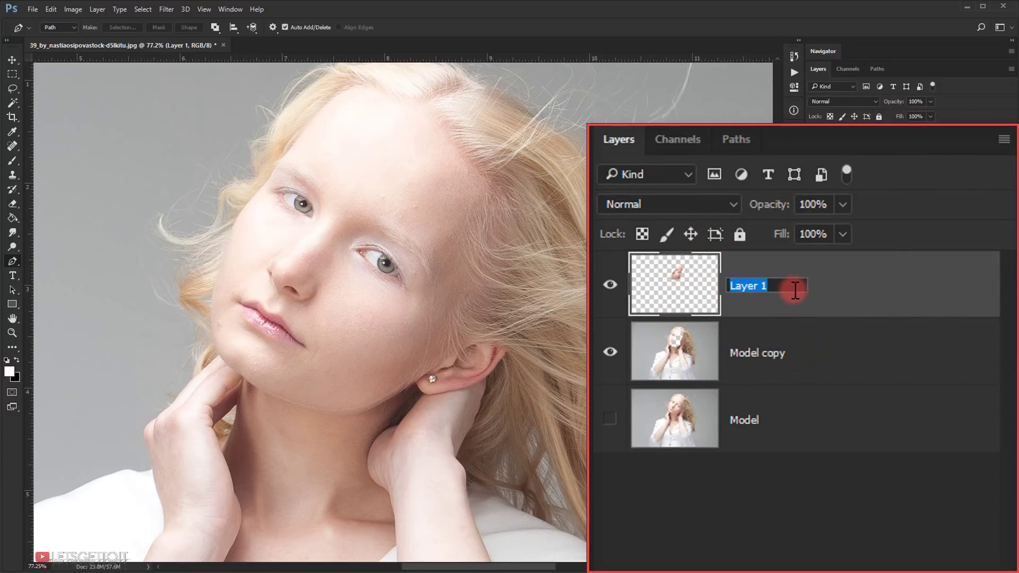
pyautogui.write('Face Shape')
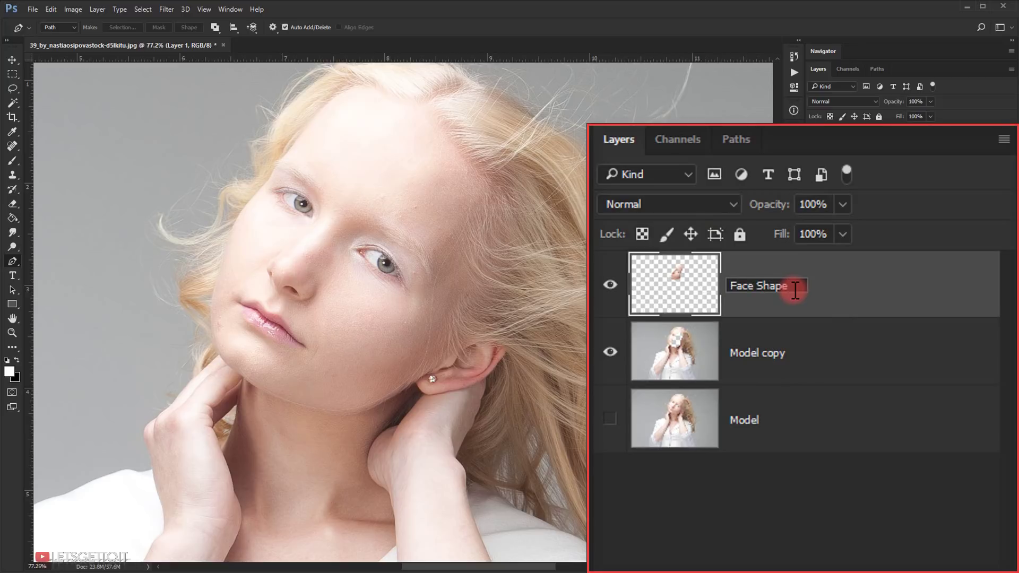
pyautogui.press('Return')
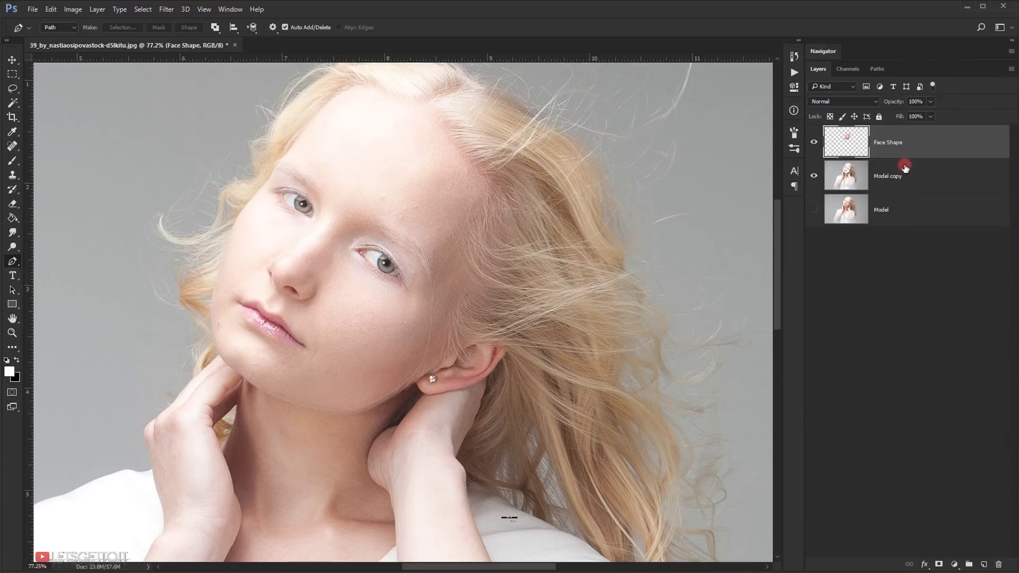
# Shift the Face Shape piece down and to the right with Free Transform, leaving a gap beside the rest of the face.
pyautogui.hotkey('ctrl', 't')
pyautogui.moveTo(410, 254); pyautogui.dragTo(429, 291)
pyautogui.moveTo(339, 390)
pyautogui.mouseDown()
pyautogui.moveTo(340, 378)
pyautogui.moveTo(356, 392)
pyautogui.moveTo(352, 381)
pyautogui.mouseUp()
pyautogui.press('Return')
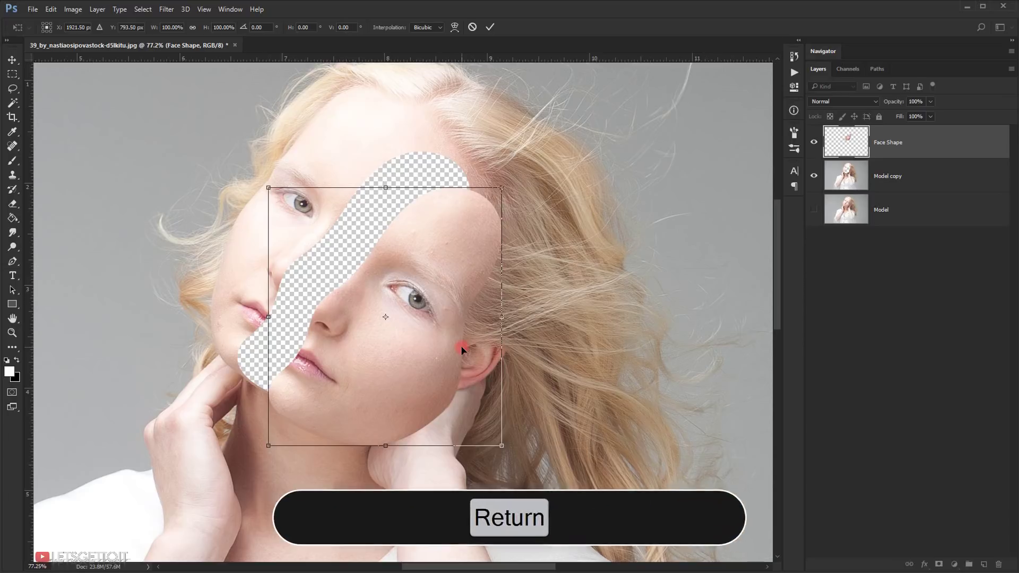
# Load the outline of the Model copy layer's pixels as a selection while keeping Face Shape active.
pyautogui.scroll(2, 364, 416)
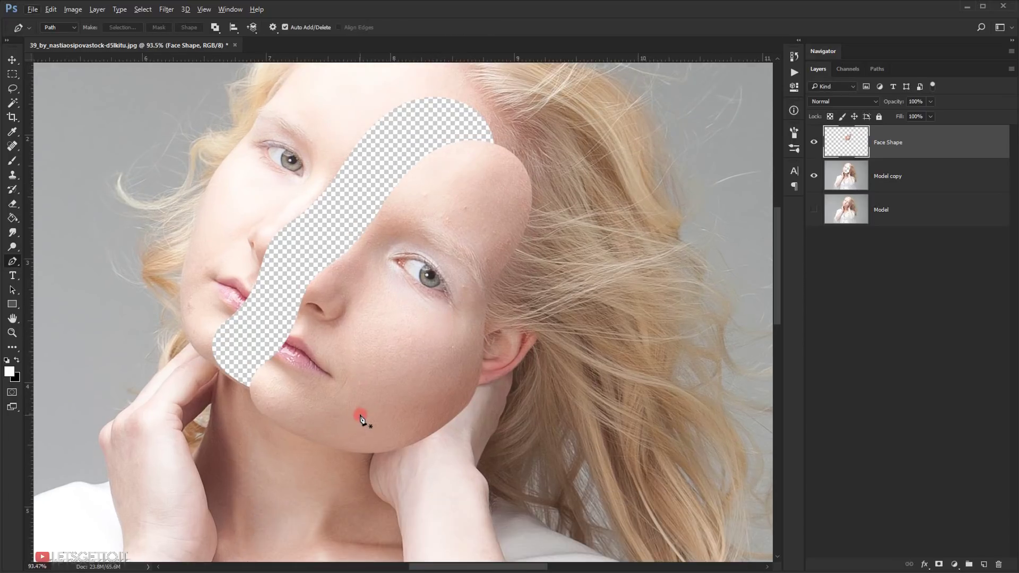
pyautogui.scroll(-3, 387, 393)
pyautogui.moveTo(416, 391); pyautogui.dragTo(358, 393)
pyautogui.press('v')
pyautogui.press('x')
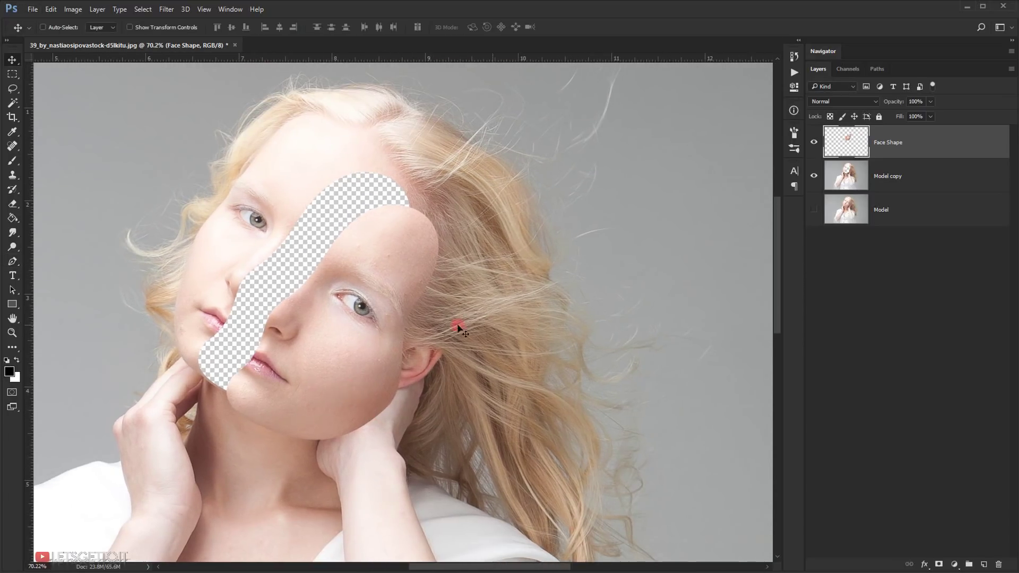
pyautogui.press('ctrl')
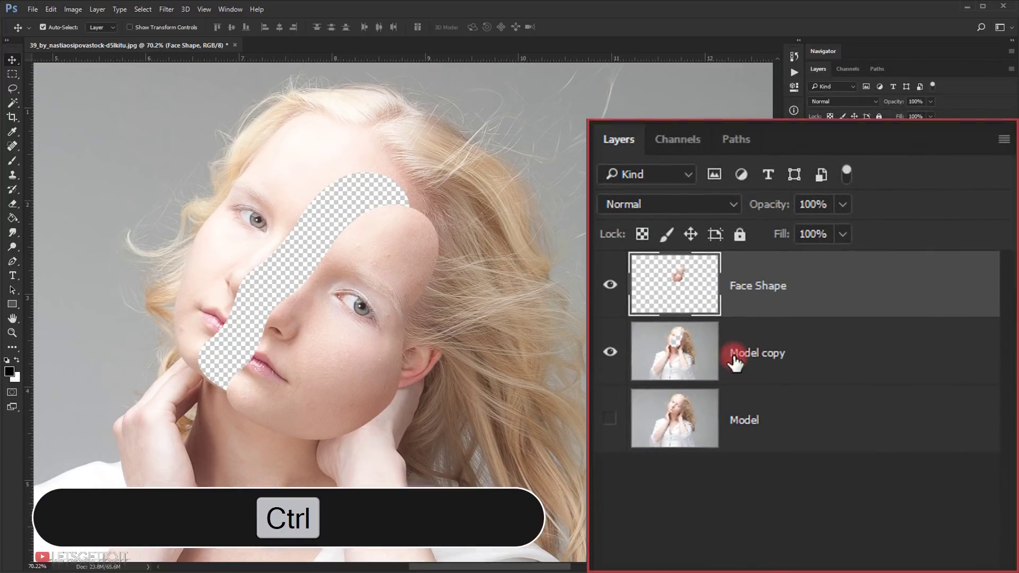
pyautogui.keyDown('ctrl'); pyautogui.click(679, 354); pyautogui.keyUp('ctrl')
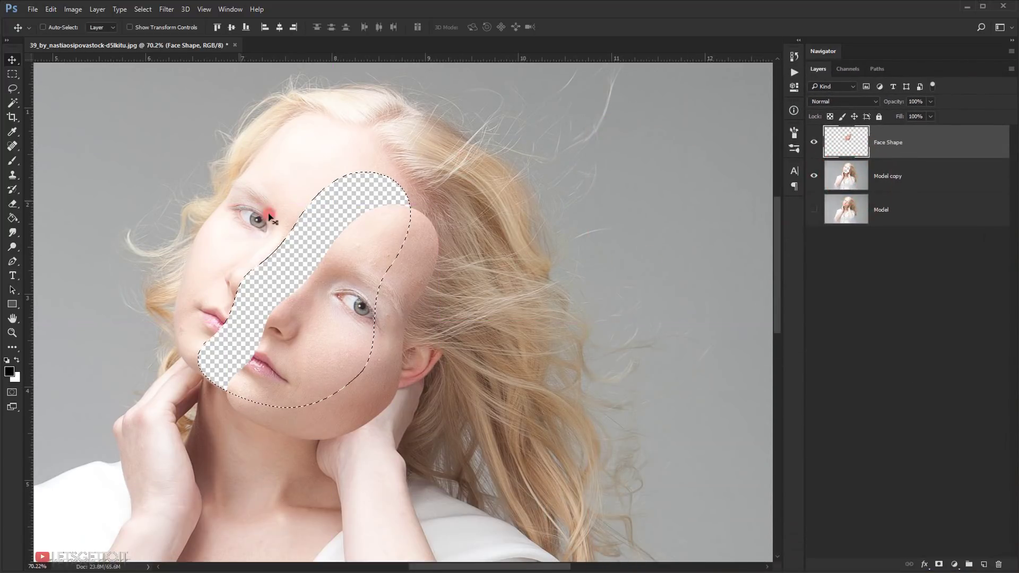
# Invert the selection so it covers only the cut-out face area.
pyautogui.hotkey('ctrl', '0')
pyautogui.click(385, 222)
pyautogui.moveTo(355, 256); pyautogui.dragTo(386, 277)
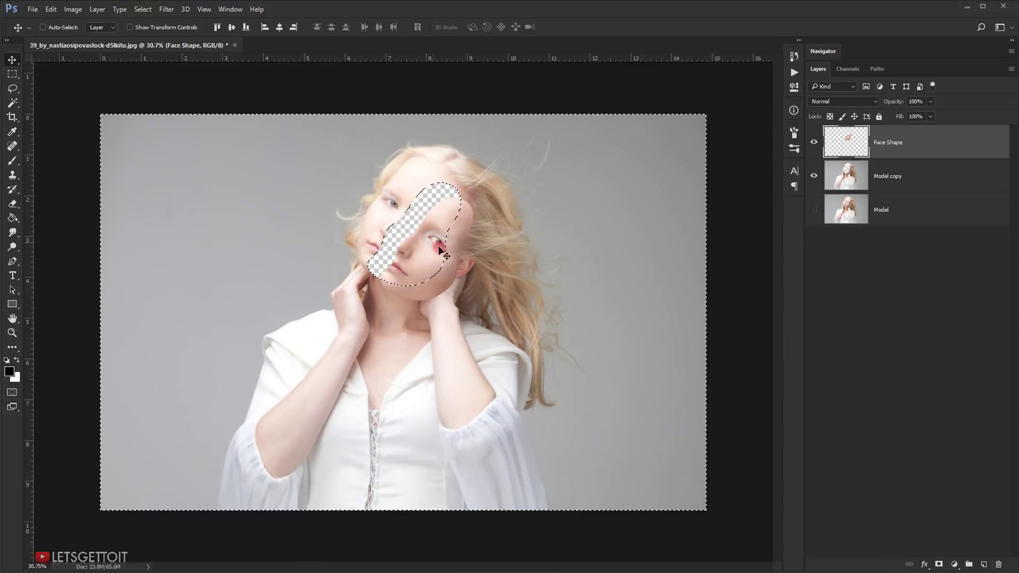
pyautogui.moveTo(504, 160); pyautogui.dragTo(441, 194)
pyautogui.moveTo(442, 241); pyautogui.dragTo(715, 201)
pyautogui.hotkey('ctrl', 'shift', 'i')
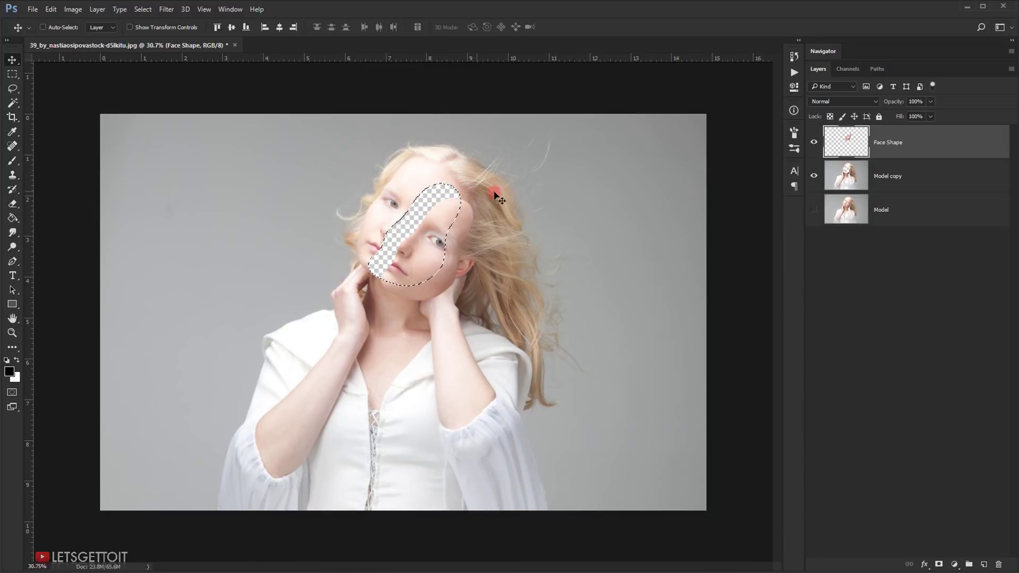
# Create a new layer directly above the Model copy layer and name it Edges.
pyautogui.scroll(1, 325, 208)
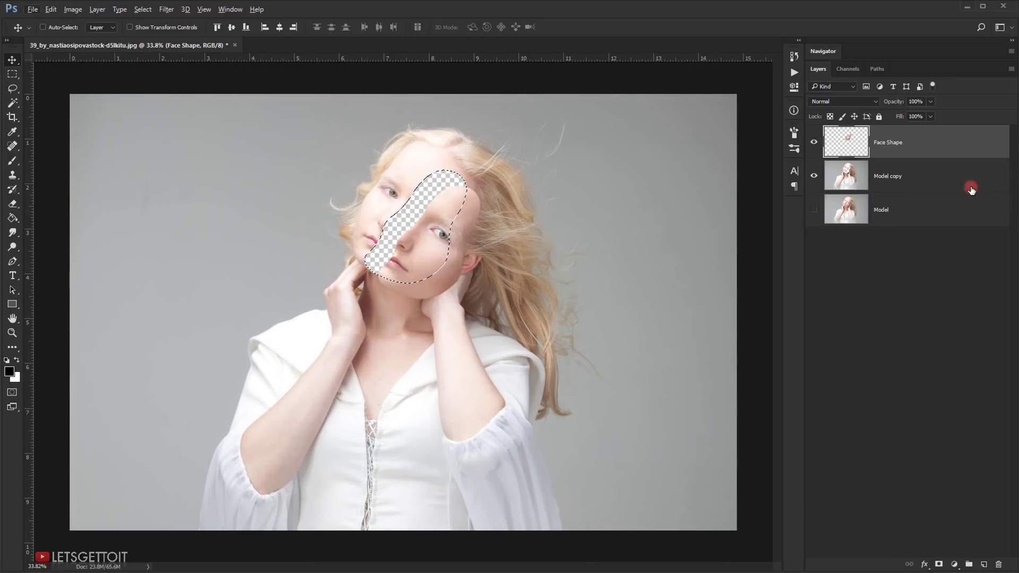
pyautogui.click(956, 176)
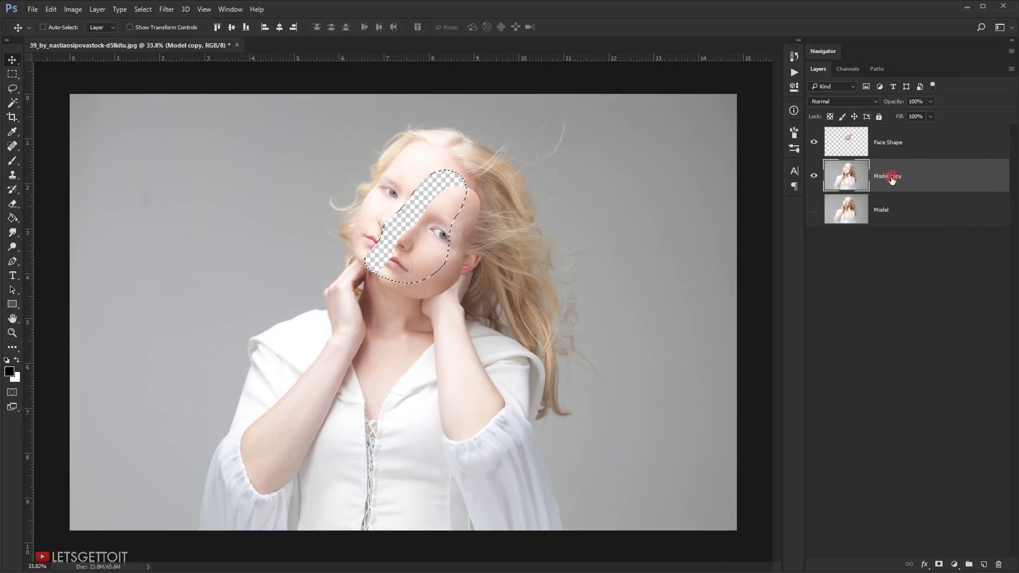
pyautogui.click(985, 564)
pyautogui.doubleClick(884, 175)
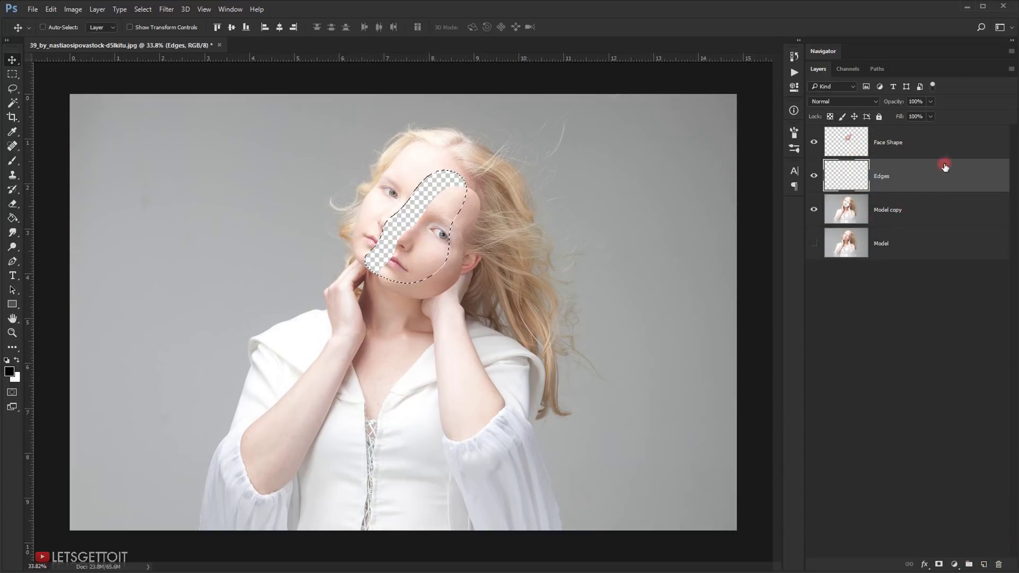
# Fill the selected gap with the black foreground colour on the Edges layer, and clear the selection.
pyautogui.click(512, 250)
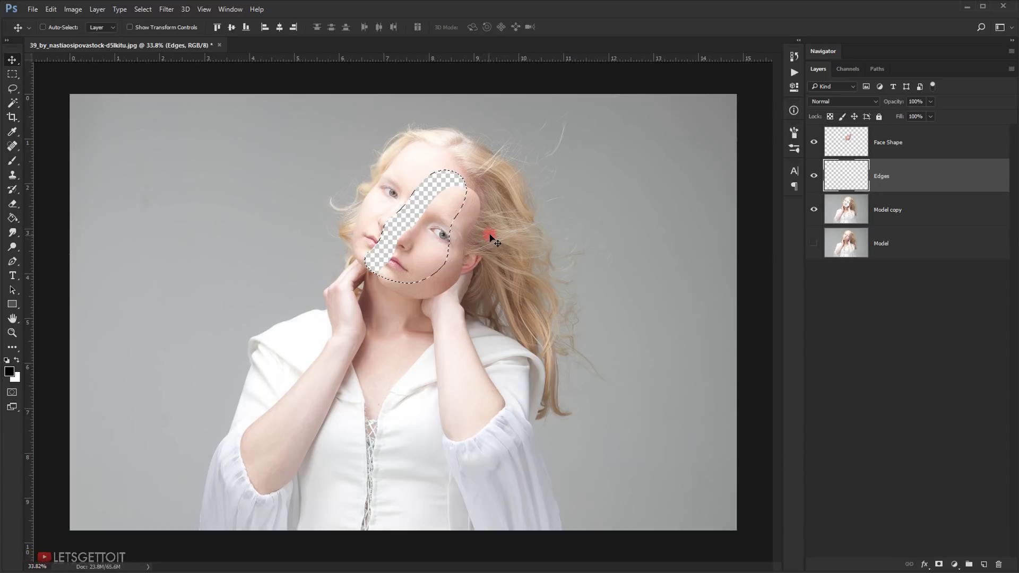
pyautogui.hotkey('alt', 'BackSpace')
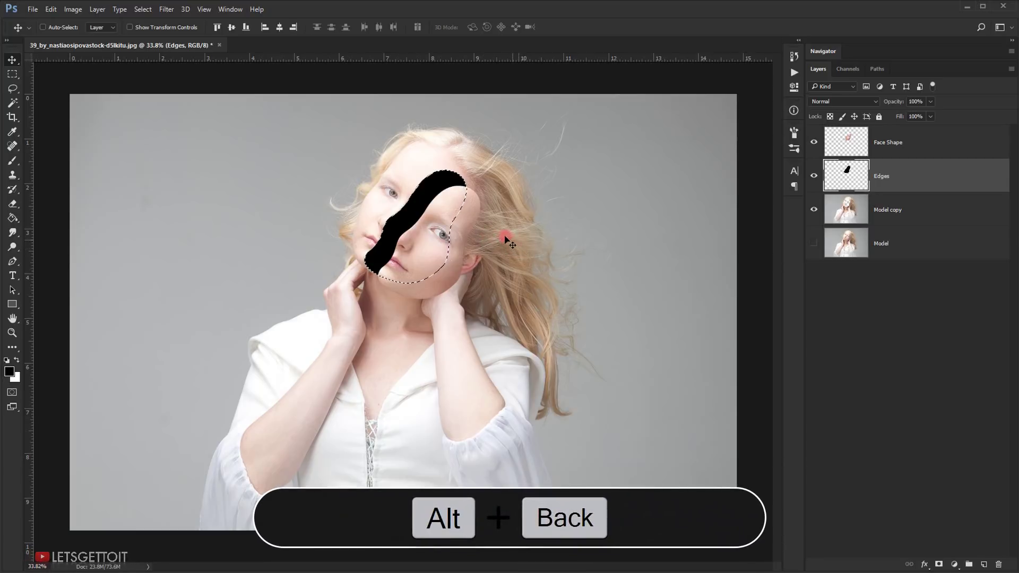
pyautogui.hotkey('ctrl', 'd')
pyautogui.scroll(5, 434, 234)
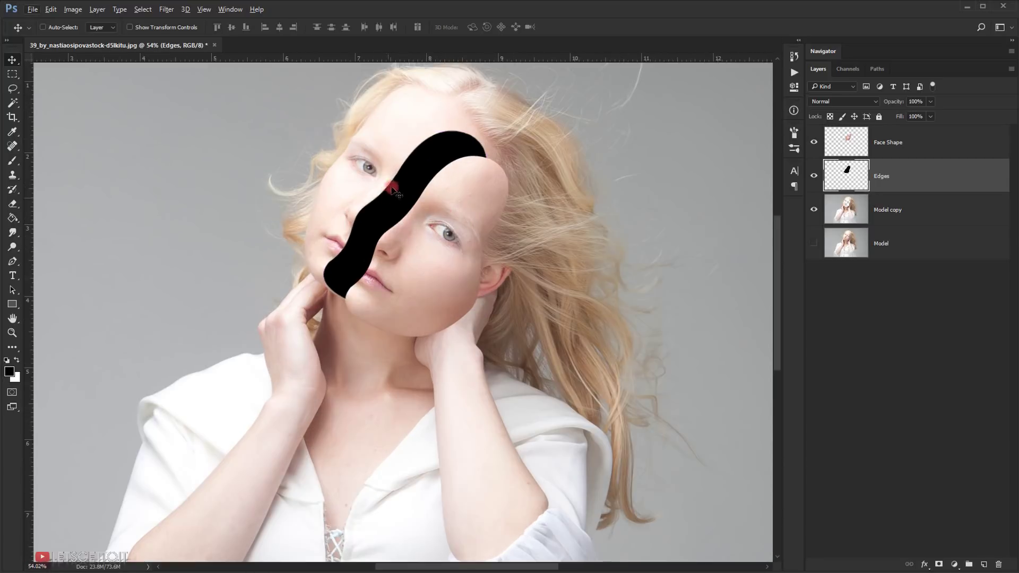
pyautogui.scroll(-3, 333, 259)
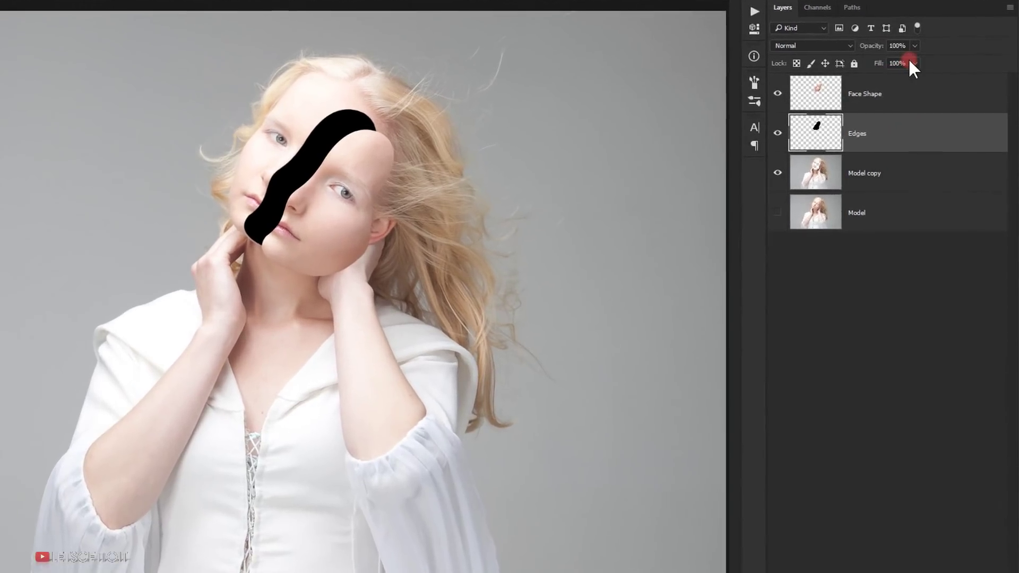
# Lower the Edges layer's Fill to 0% and deselect all layers.
pyautogui.click(929, 116)
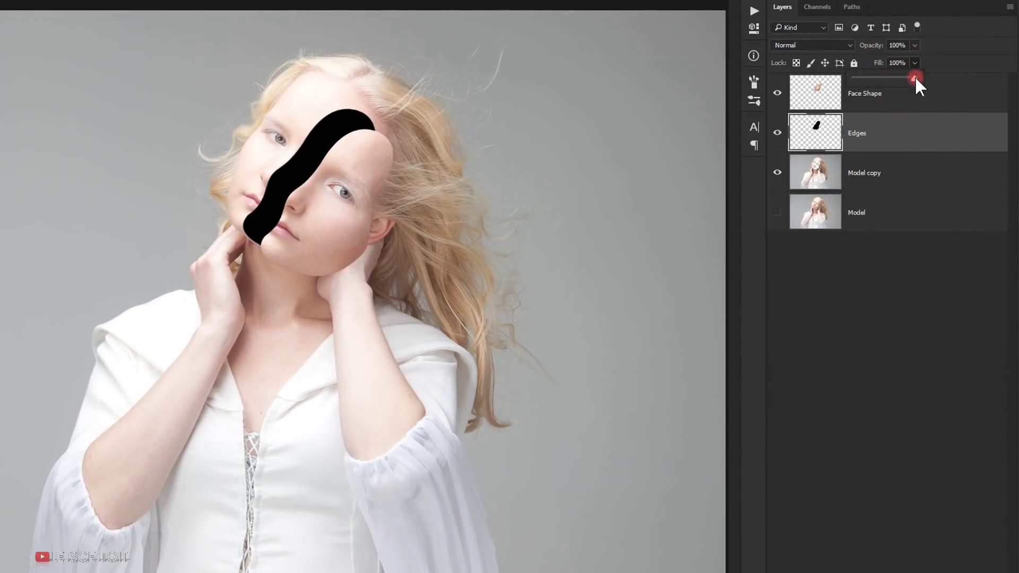
pyautogui.moveTo(914, 75); pyautogui.dragTo(844, 80)
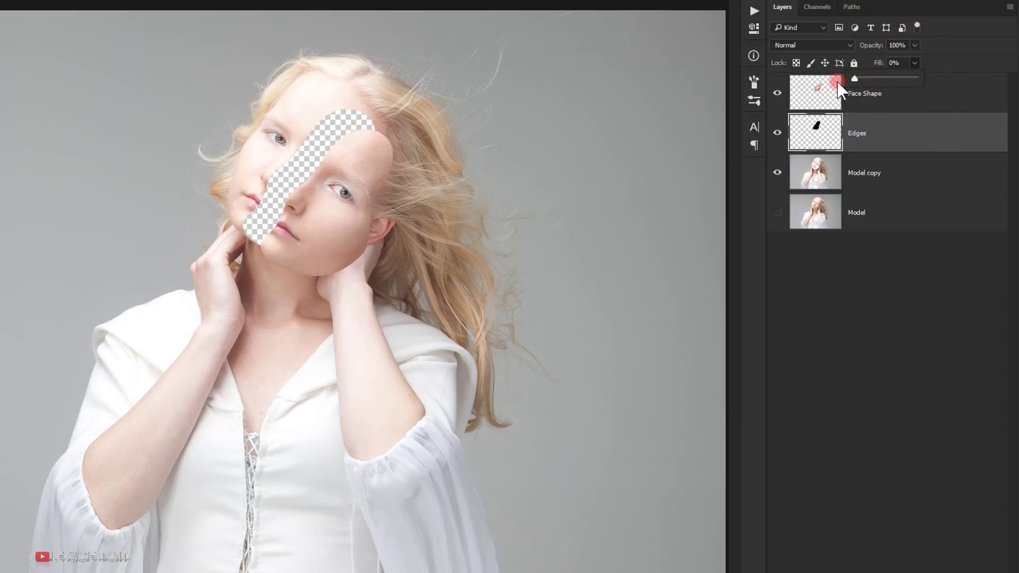
pyautogui.click(902, 261)
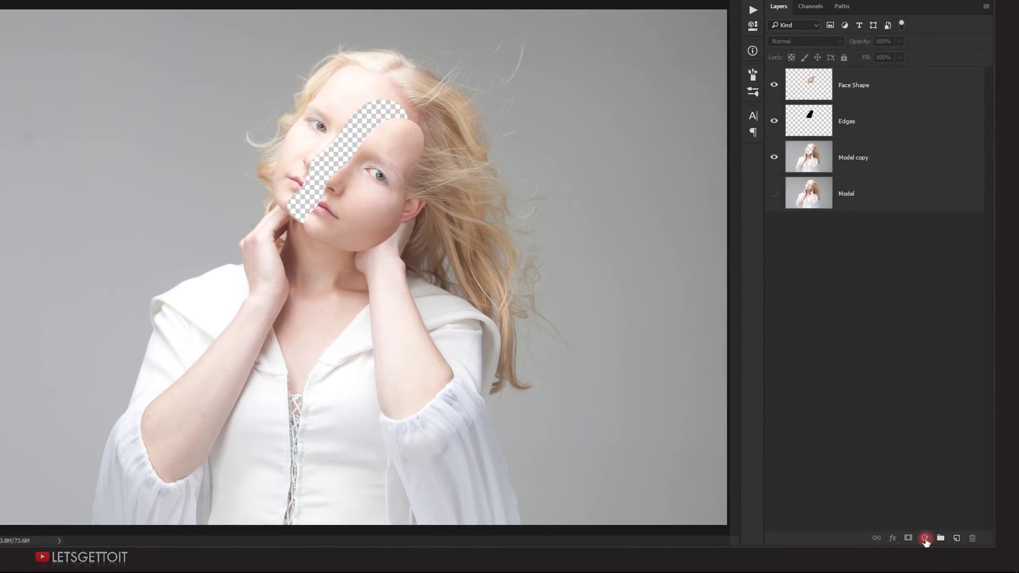
# Add a Solid Color fill layer in #965e5e and place it directly beneath the Model copy layer.
pyautogui.click(925, 538)
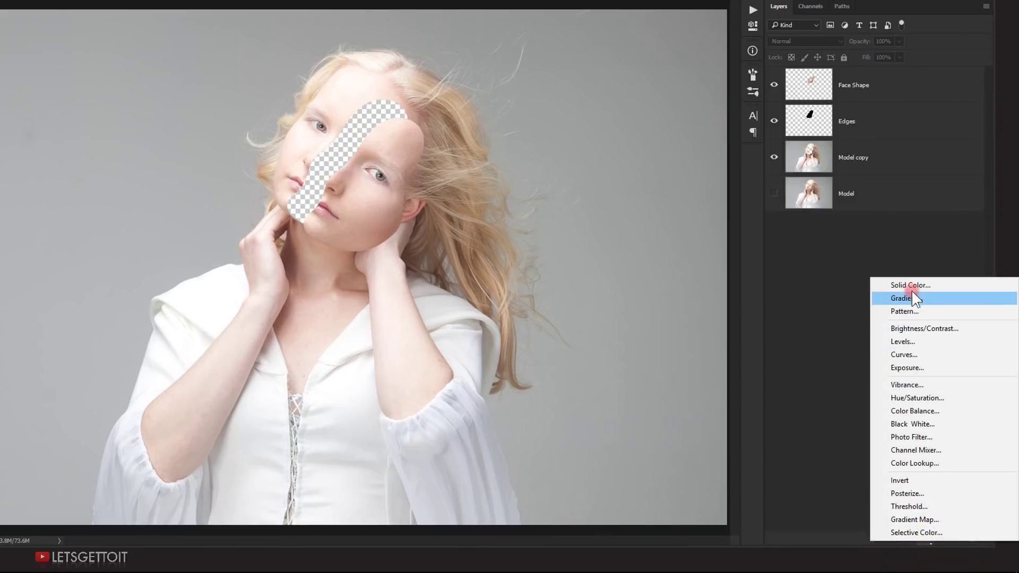
pyautogui.click(912, 287)
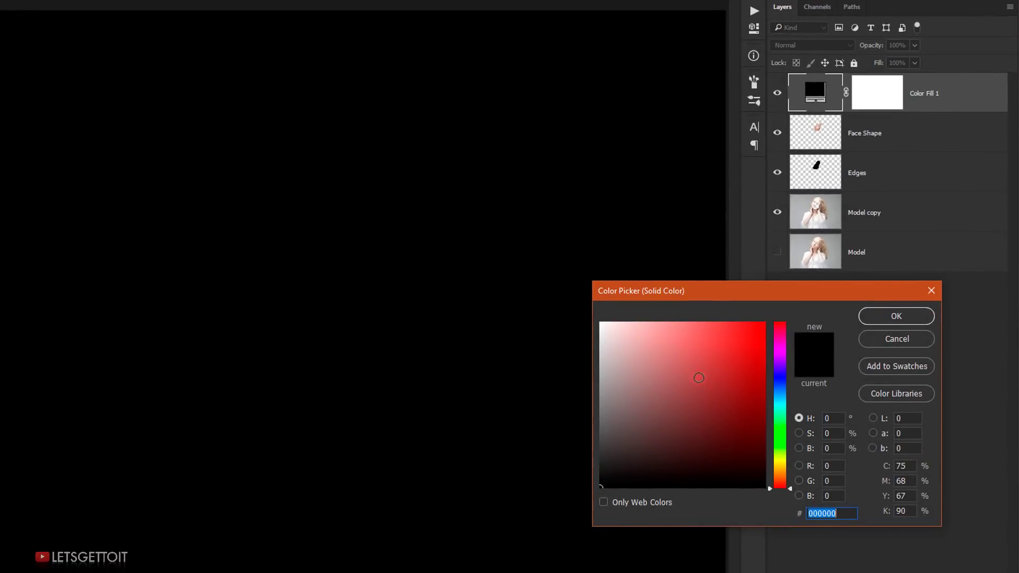
pyautogui.click(698, 377)
pyautogui.click(667, 375)
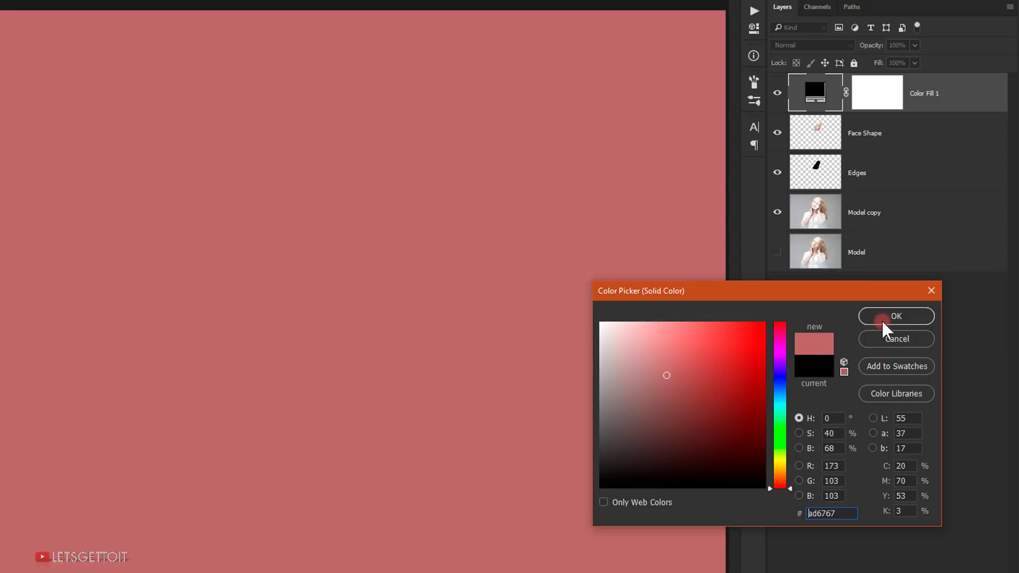
pyautogui.click(661, 390)
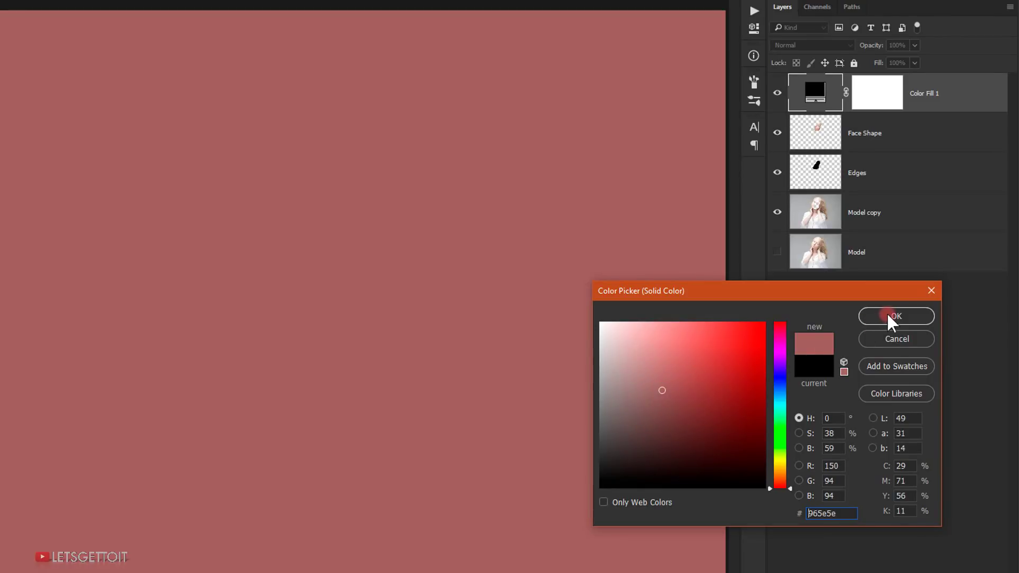
pyautogui.click(887, 316)
pyautogui.moveTo(976, 102); pyautogui.dragTo(860, 228)
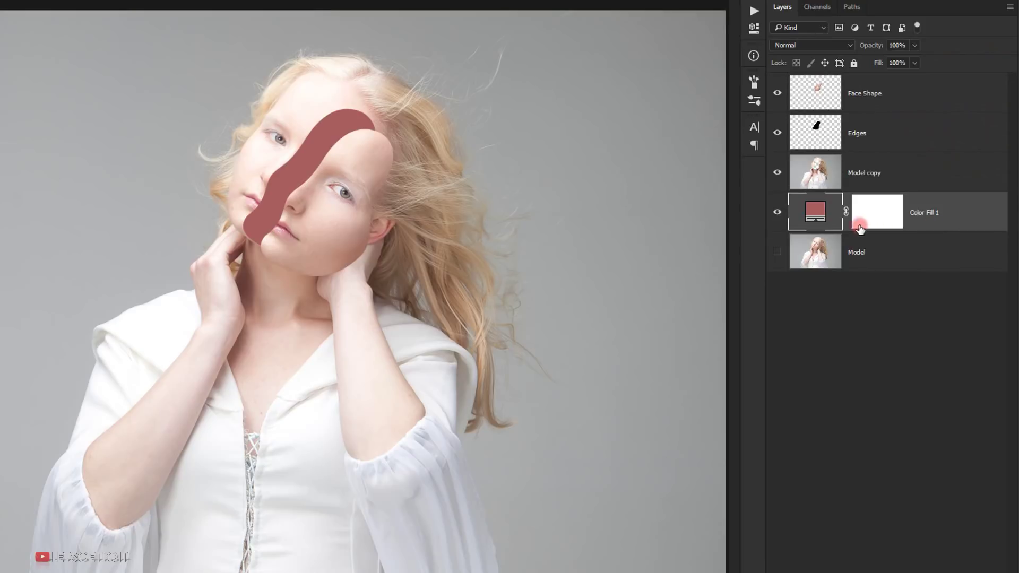
# Change the solid colour fill behind the face gap to the brown #826151, starting from a sampled skin tone.
pyautogui.scroll(3, 225, 171)
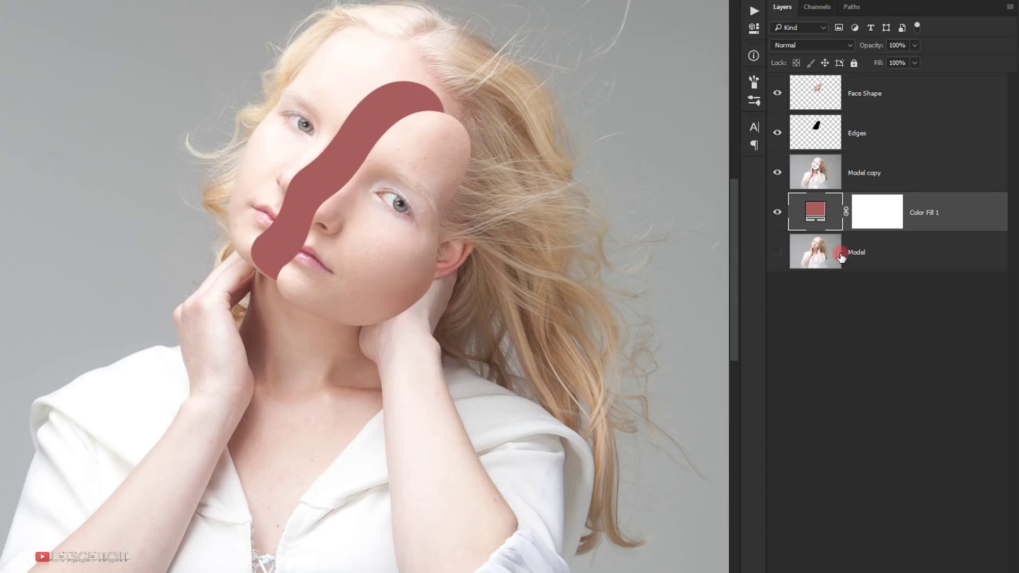
pyautogui.doubleClick(810, 214)
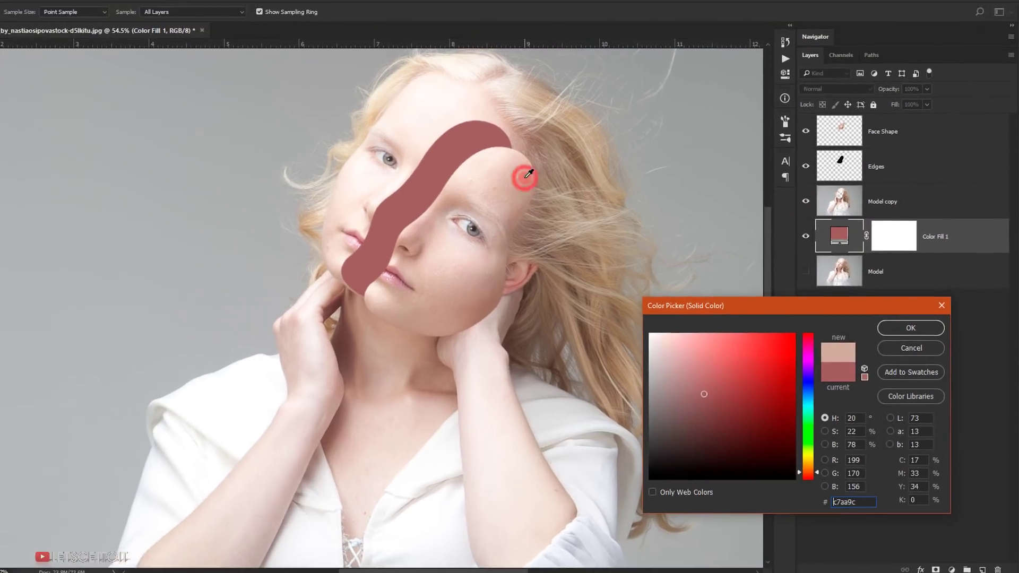
pyautogui.click(463, 147)
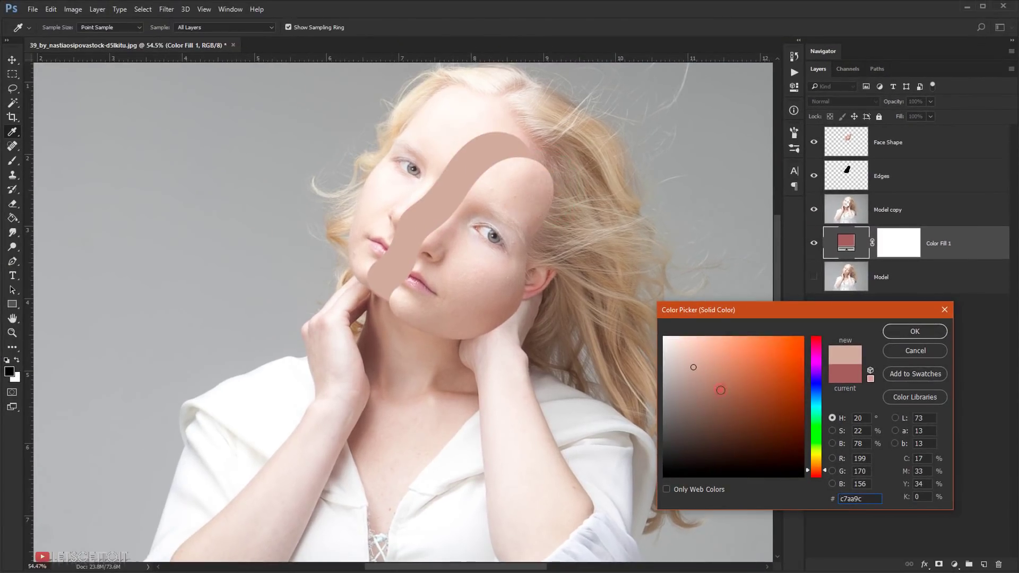
pyautogui.moveTo(705, 409); pyautogui.dragTo(716, 403)
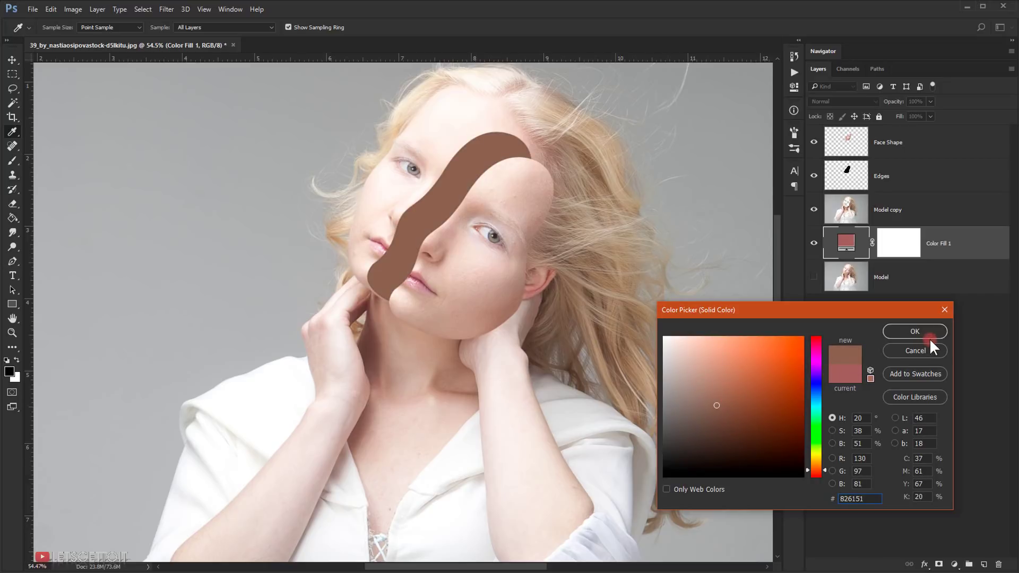
pyautogui.click(918, 330)
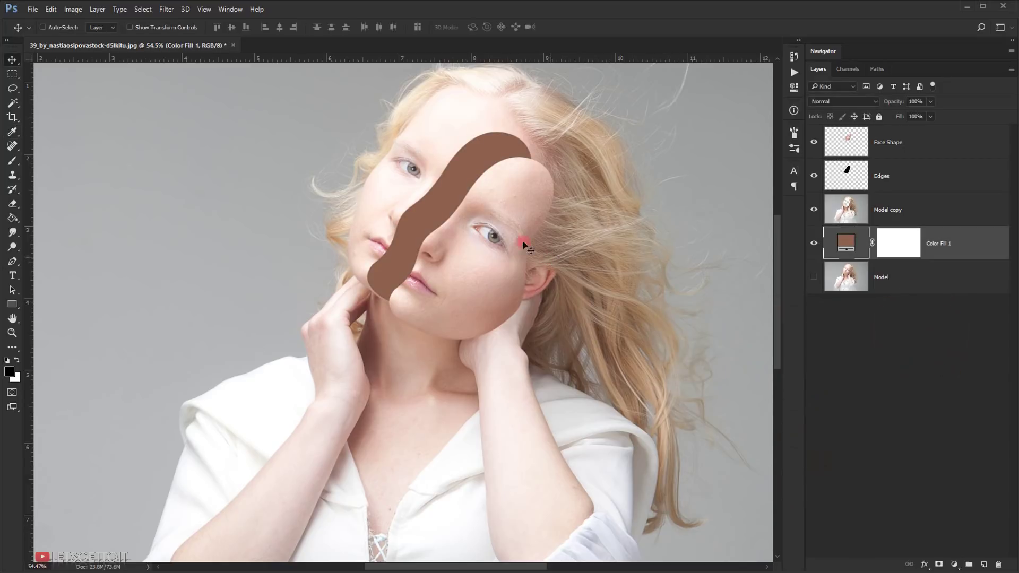
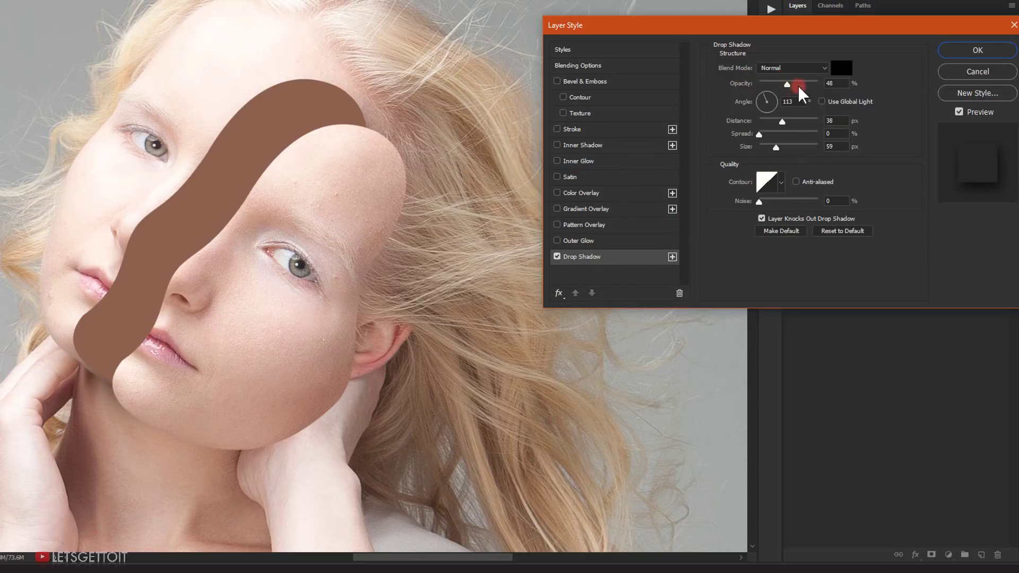
# Set the Edges layer's drop shadow to 100% opacity, 0 px size, 100% spread, an angle of -65° and a distance of 14 px.
pyautogui.moveTo(791, 82); pyautogui.dragTo(875, 87)
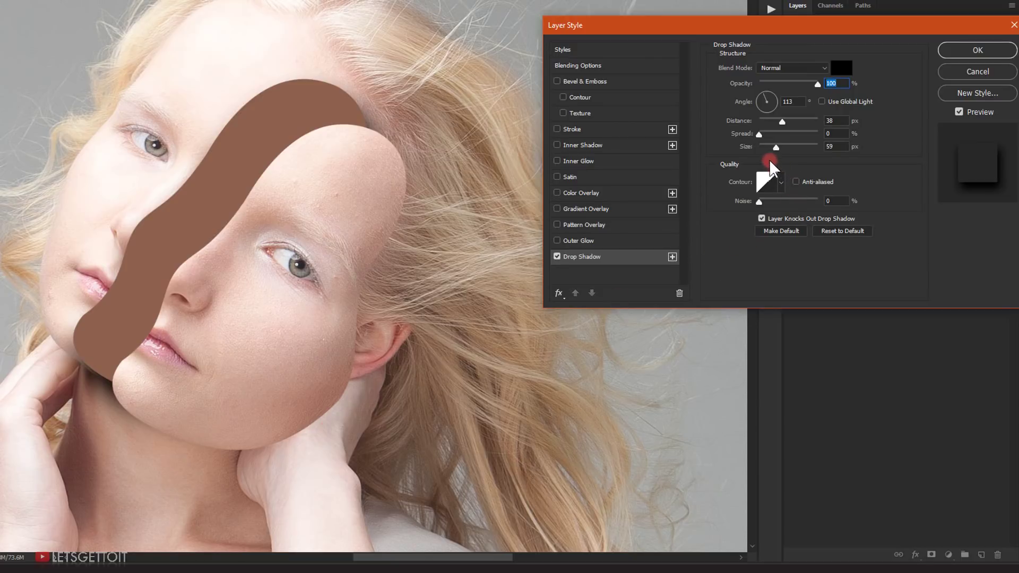
pyautogui.moveTo(775, 148); pyautogui.dragTo(753, 170)
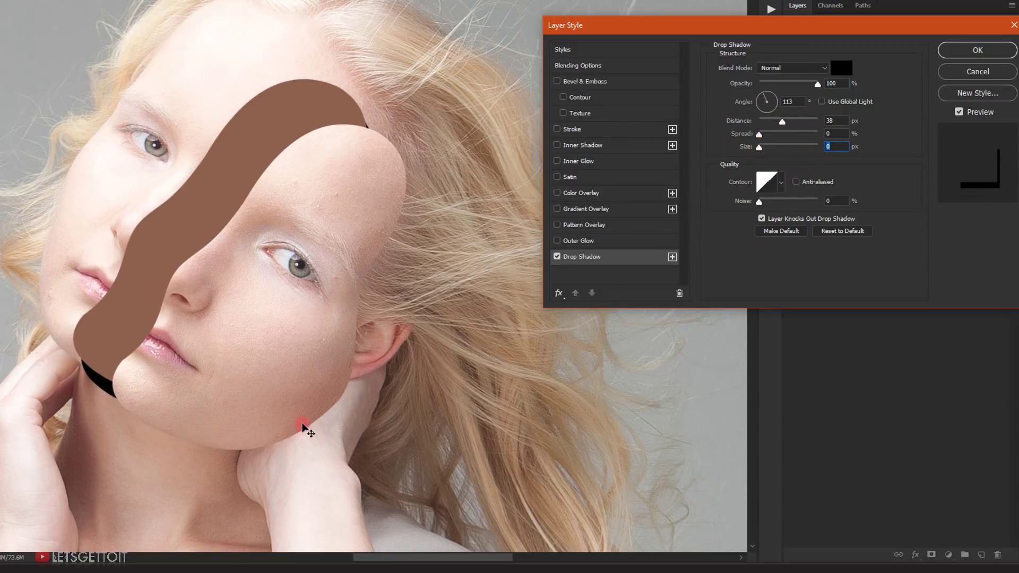
pyautogui.moveTo(759, 135); pyautogui.dragTo(818, 136)
pyautogui.moveTo(255, 414); pyautogui.dragTo(246, 395)
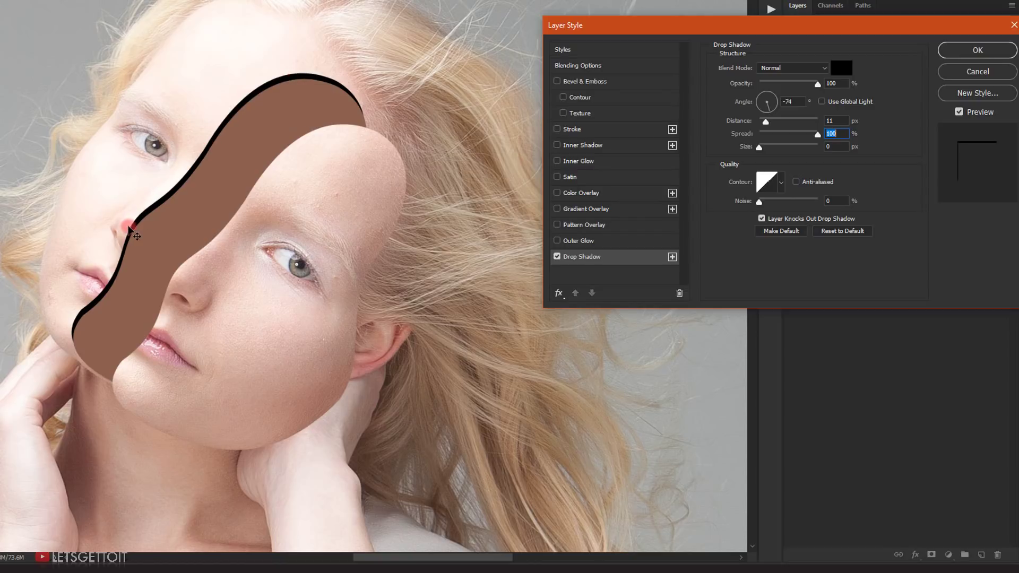
pyautogui.moveTo(132, 341); pyautogui.dragTo(141, 352)
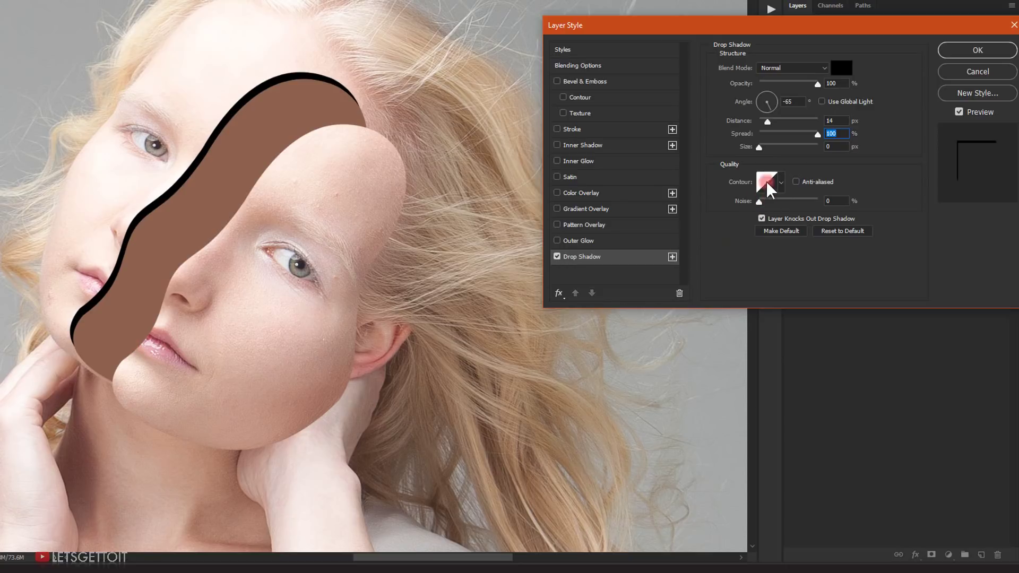
# Refine the drop shadow edge to a size of 7 px, an angle of -71° and a distance of 6 px.
pyautogui.moveTo(759, 151); pyautogui.dragTo(765, 150)
pyautogui.moveTo(314, 184); pyautogui.dragTo(318, 189)
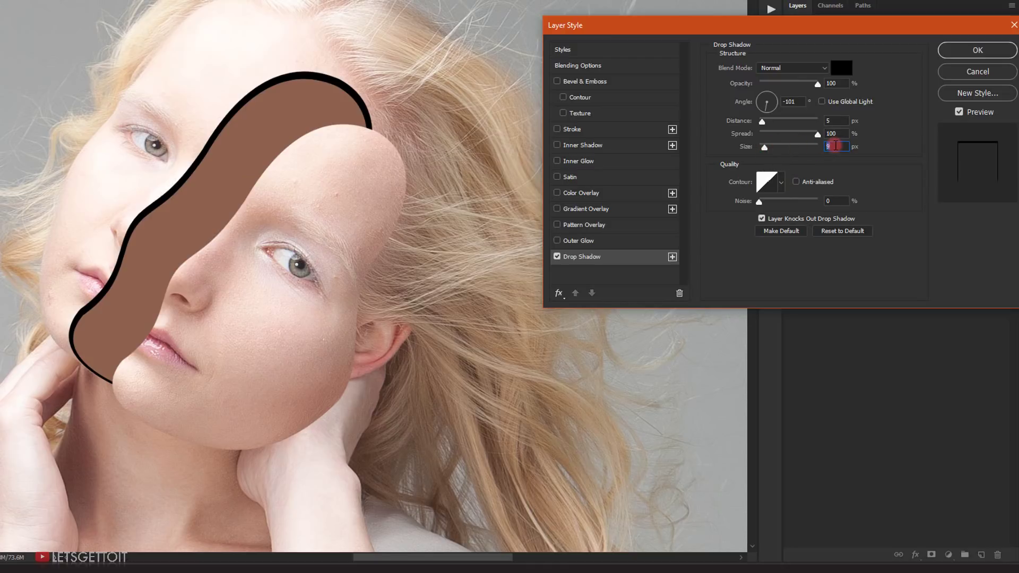
pyautogui.press('Down')
pyautogui.press('Down')
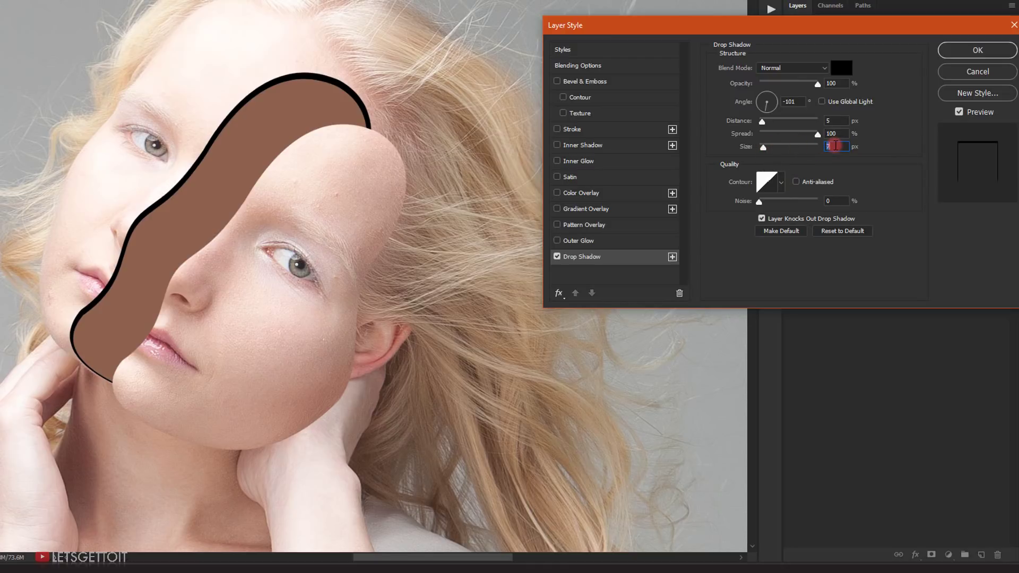
pyautogui.press('Down')
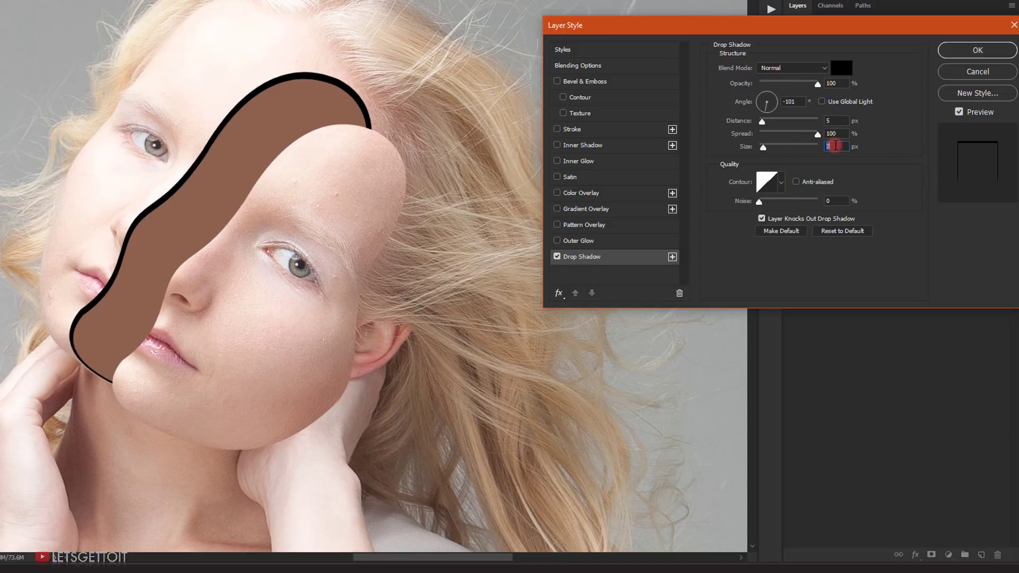
pyautogui.press('Up')
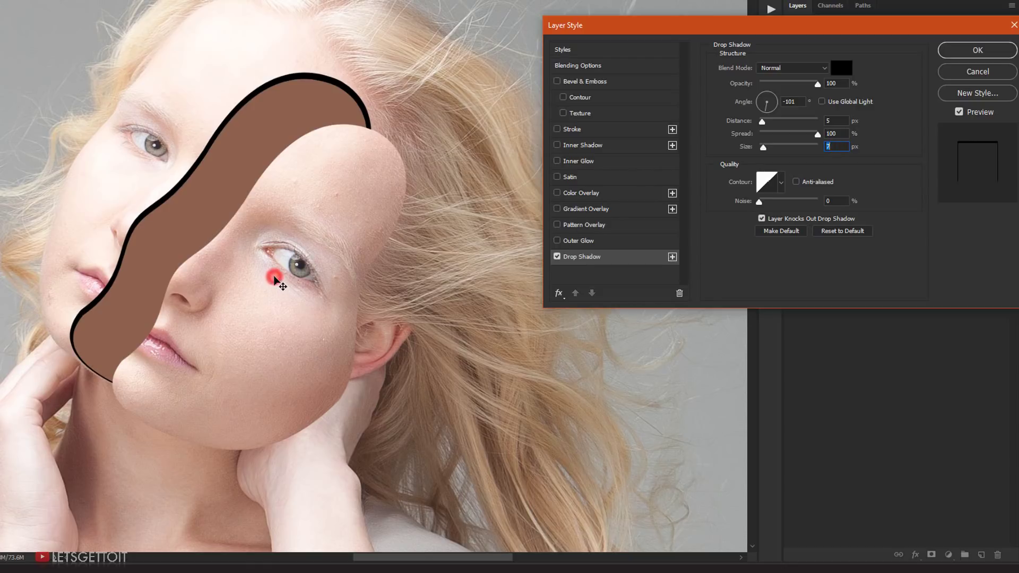
pyautogui.click(272, 277)
pyautogui.moveTo(272, 278); pyautogui.dragTo(274, 278)
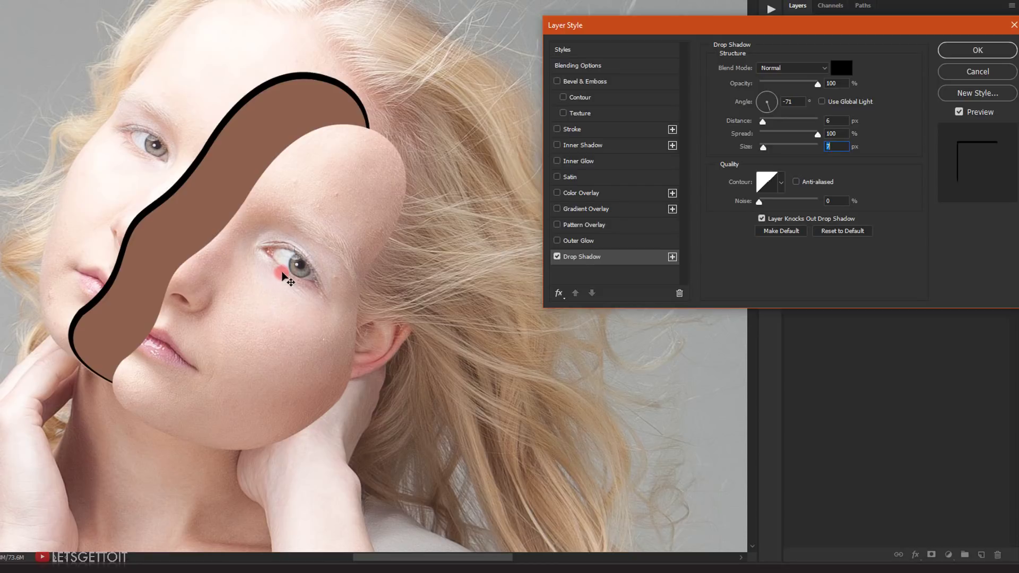
# Change the Edges layer's drop shadow colour to the muted red #b03f3f.
pyautogui.click(859, 133)
pyautogui.click(841, 67)
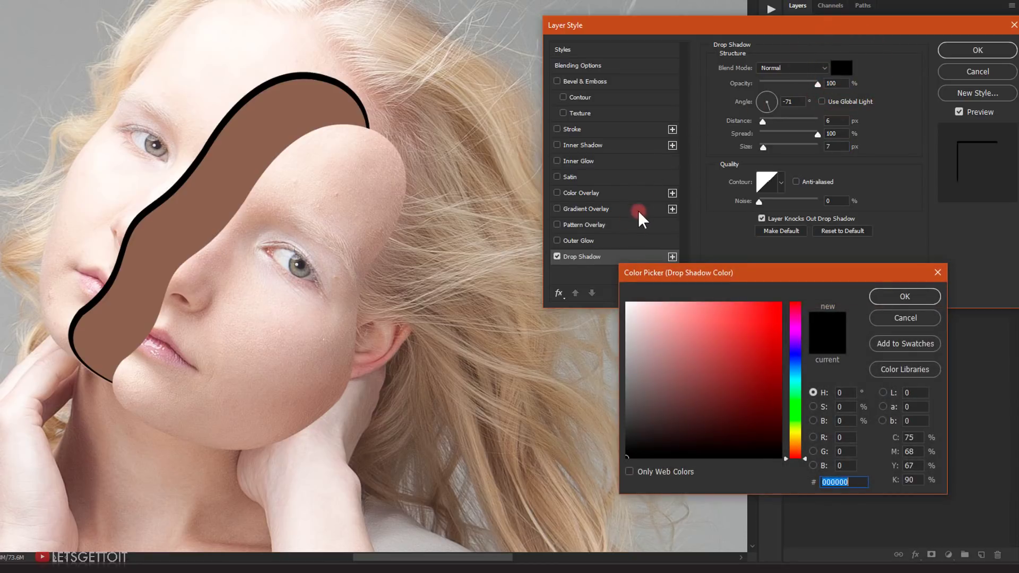
pyautogui.click(379, 168)
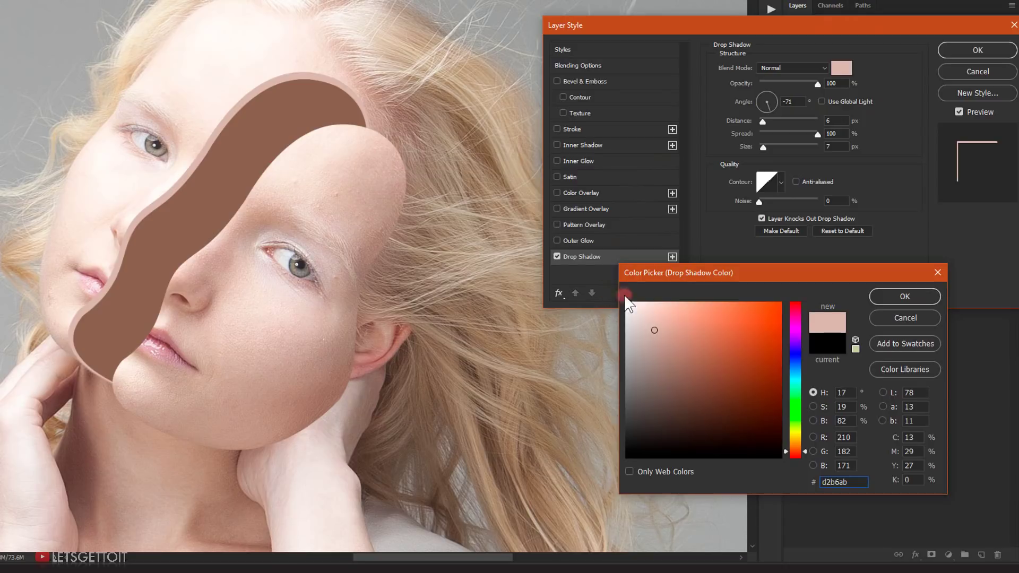
pyautogui.moveTo(656, 338)
pyautogui.mouseDown()
pyautogui.moveTo(720, 354)
pyautogui.moveTo(753, 336)
pyautogui.mouseUp()
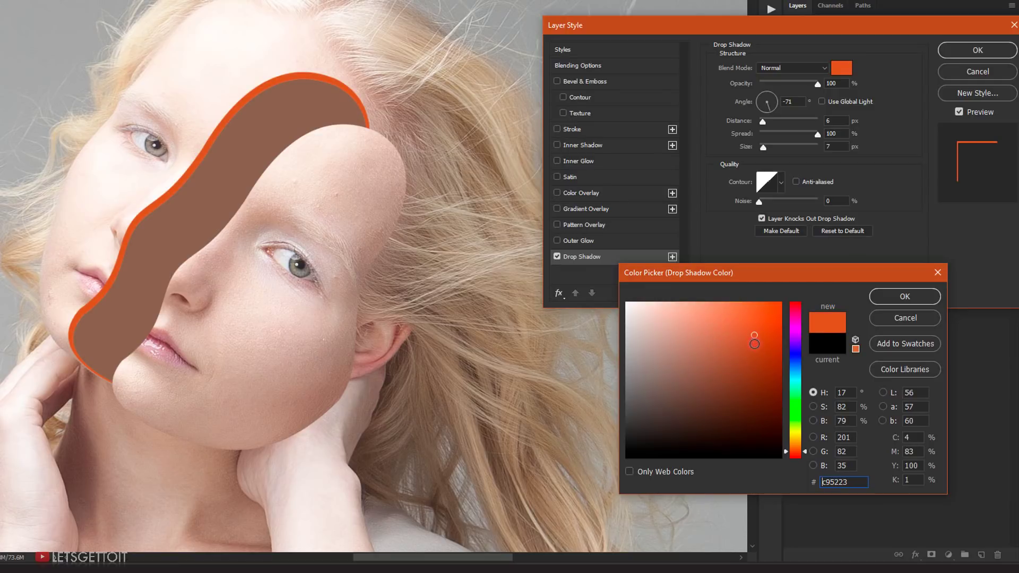
pyautogui.moveTo(794, 450); pyautogui.dragTo(794, 463)
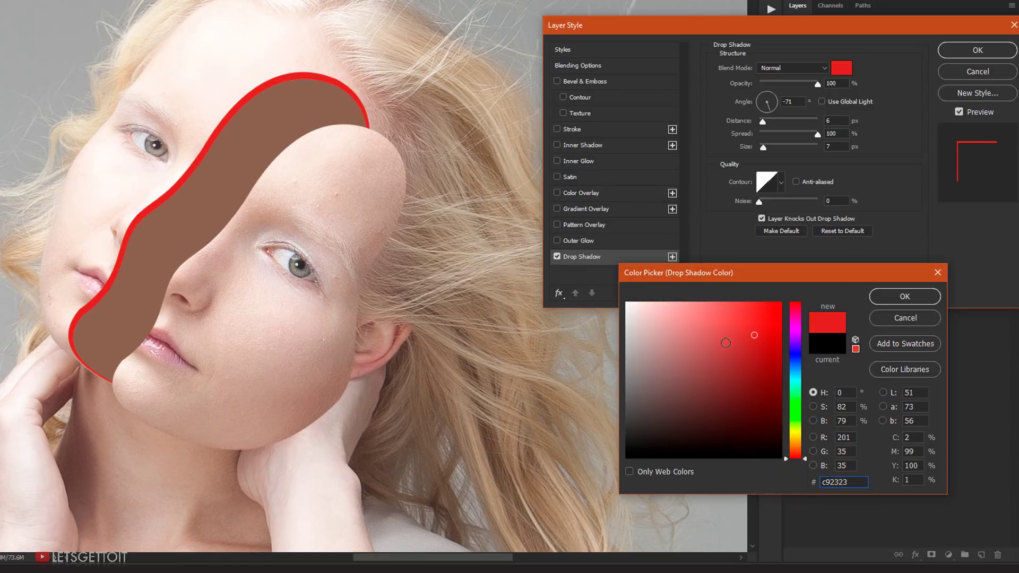
pyautogui.moveTo(725, 343); pyautogui.dragTo(725, 351)
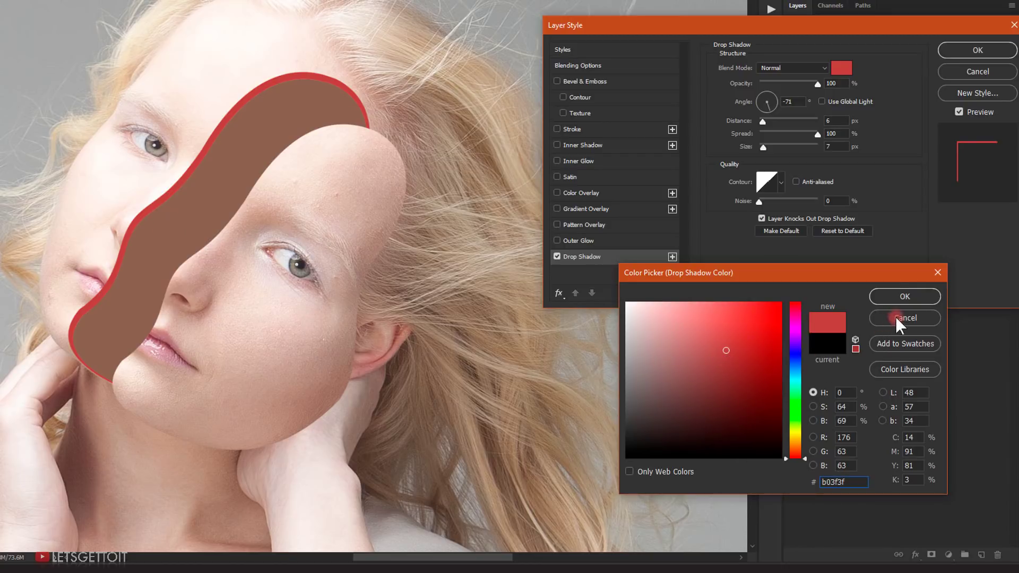
pyautogui.click(905, 296)
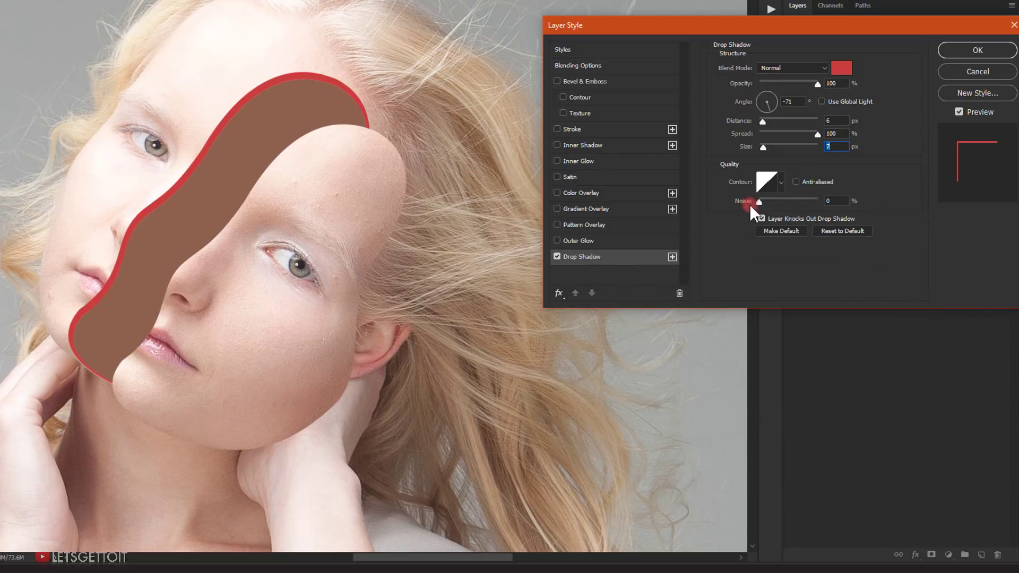
# Set the Edges drop shadow's noise to 19%, apply the style and collapse the layer's effects list.
pyautogui.moveTo(759, 204); pyautogui.dragTo(765, 204)
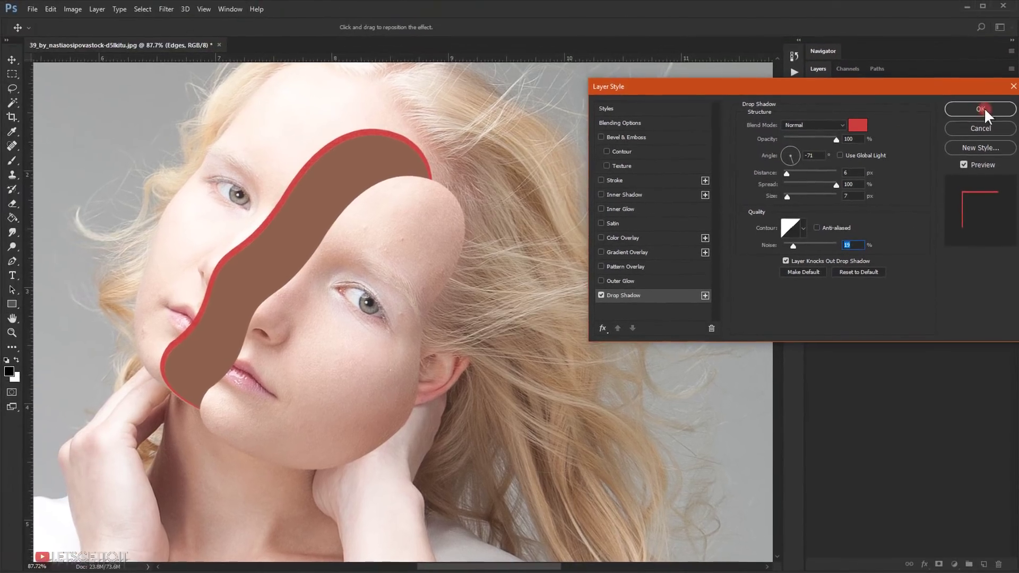
pyautogui.click(981, 109)
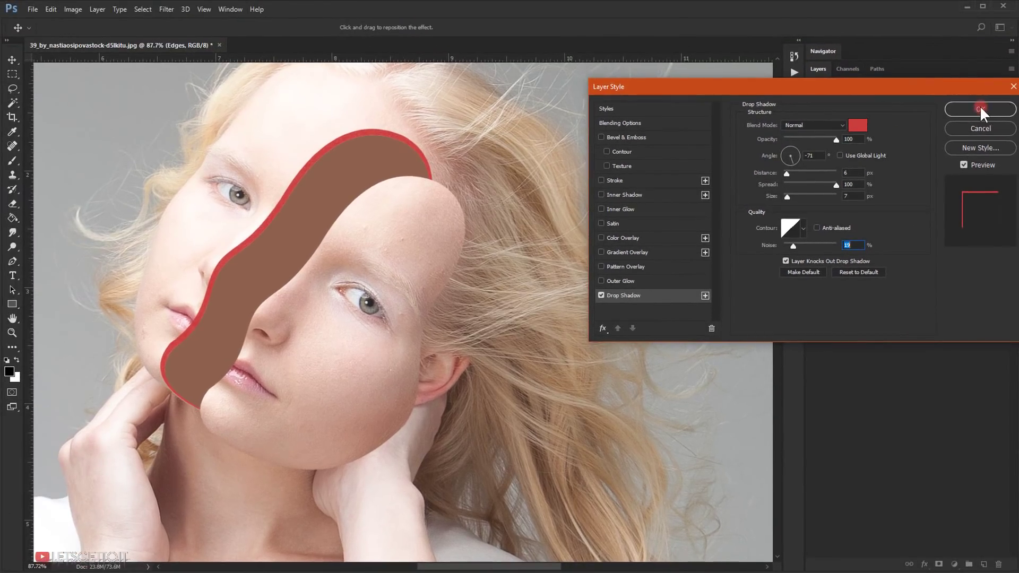
pyautogui.click(1003, 183)
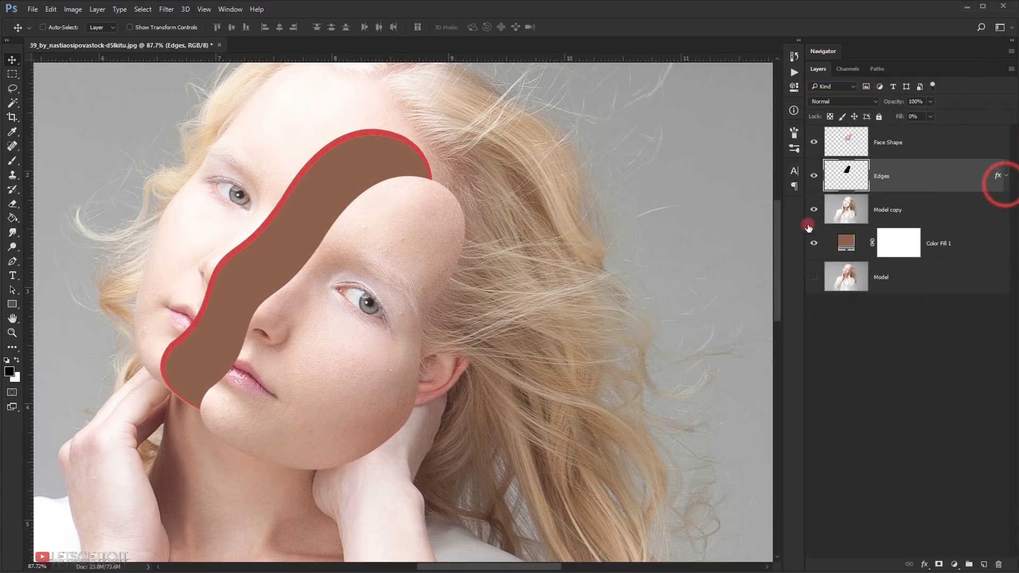
# Add a drop shadow to the Face Shape layer and change its colour to black.
pyautogui.scroll(3, 319, 297)
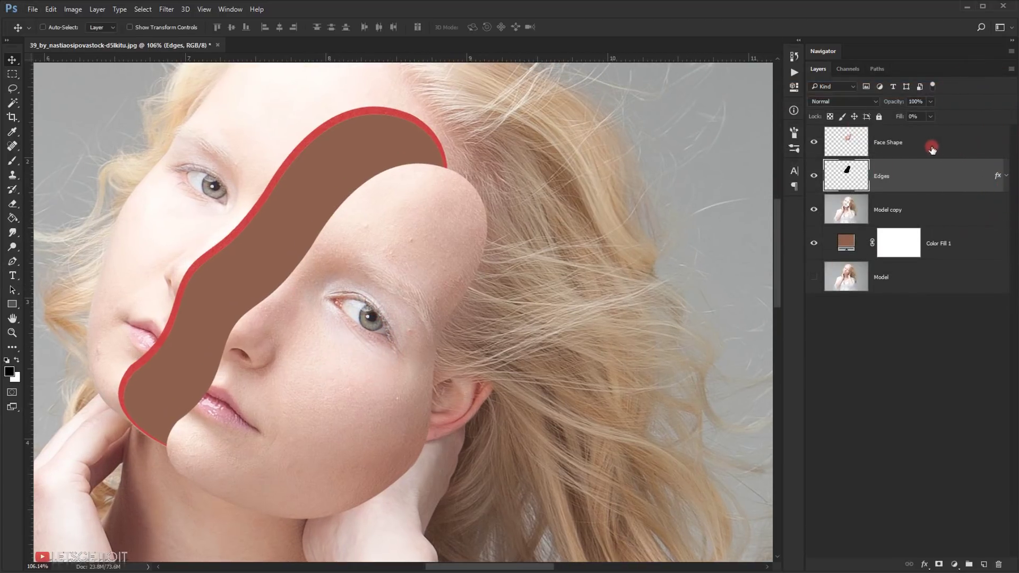
pyautogui.click(979, 149)
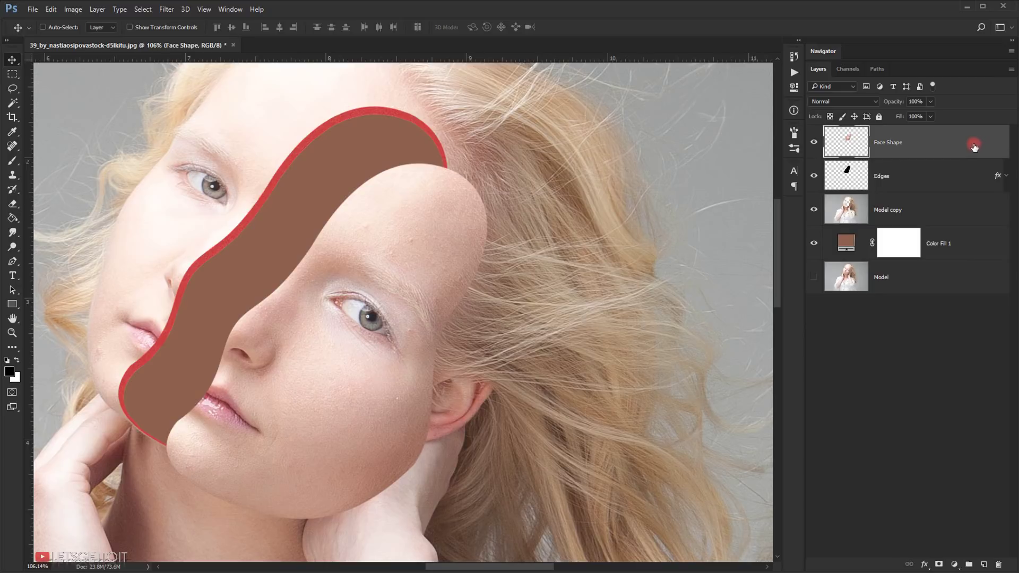
pyautogui.doubleClick(974, 147)
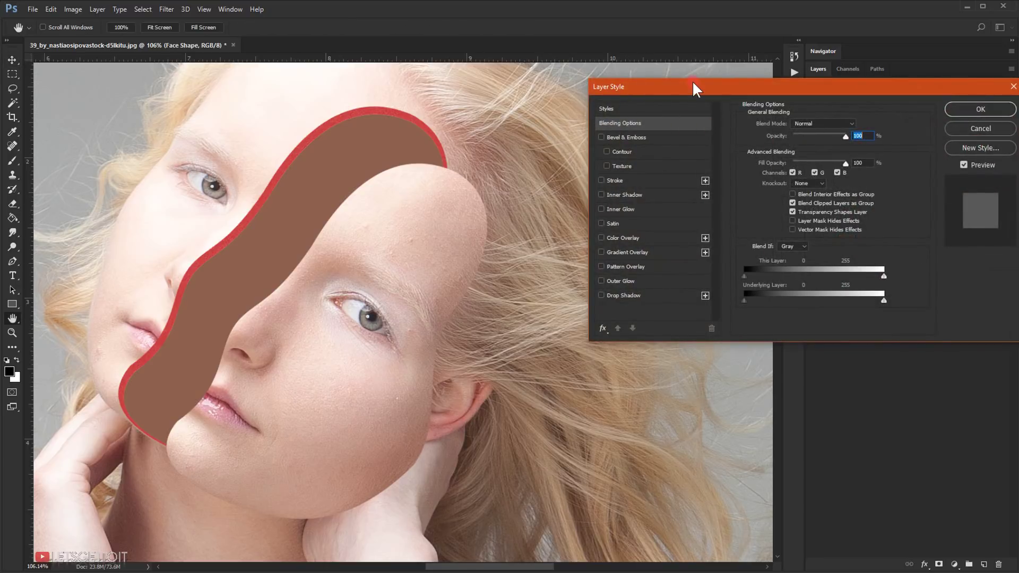
pyautogui.click(636, 295)
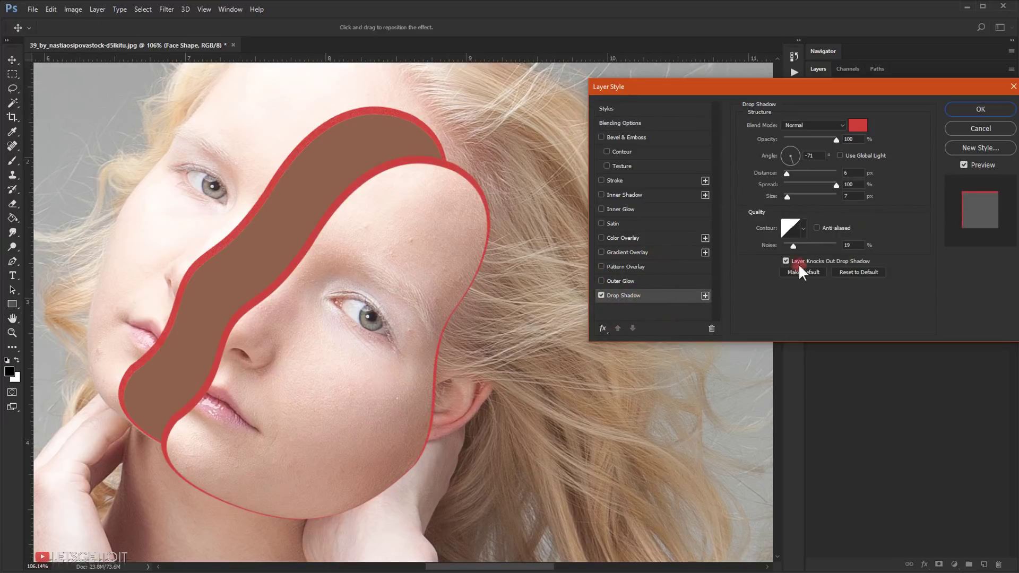
pyautogui.click(851, 128)
pyautogui.click(713, 417)
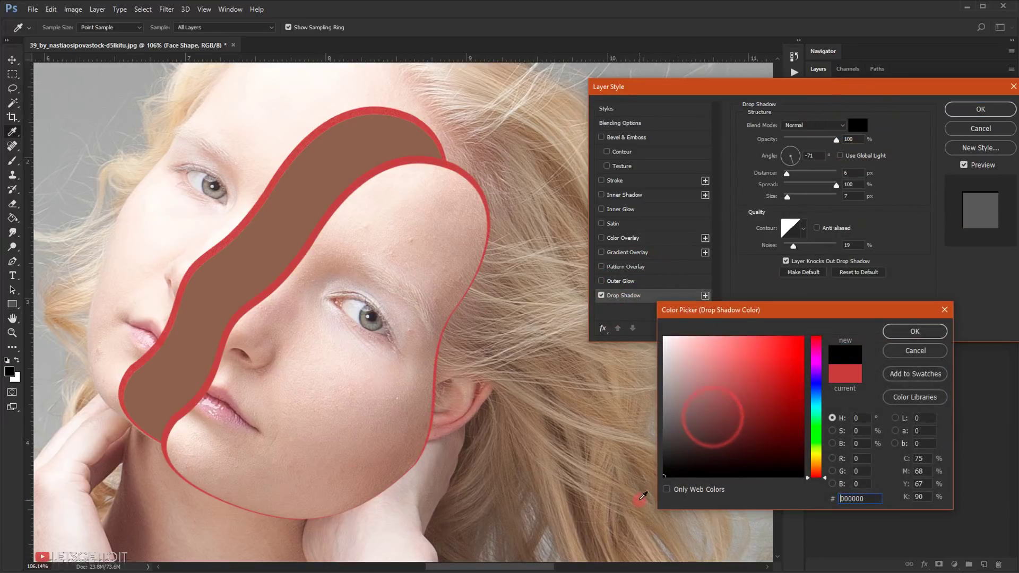
pyautogui.click(905, 327)
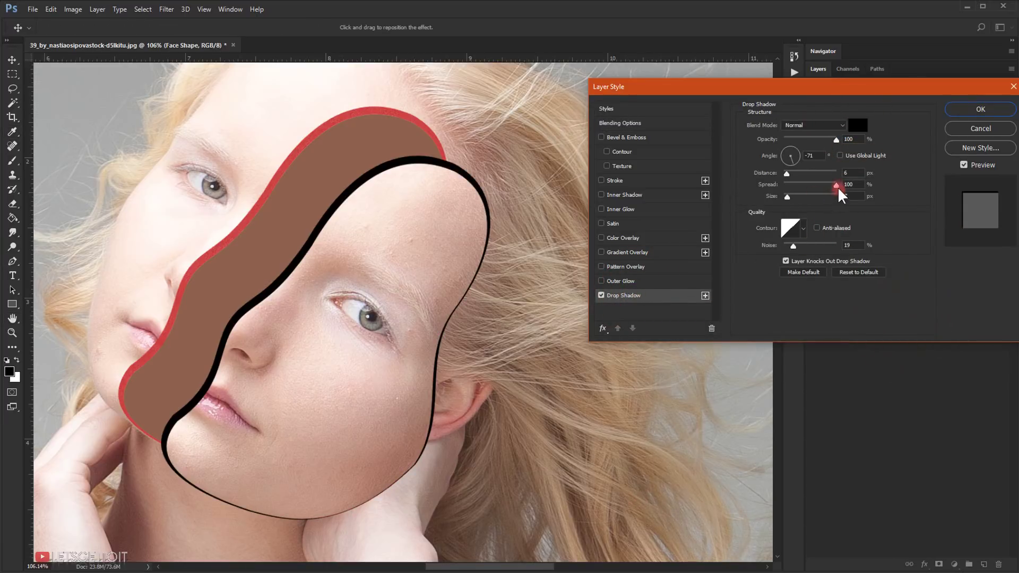
# Soften the Face Shape drop shadow with 0% spread, 0% noise and 50% opacity.
pyautogui.moveTo(837, 185); pyautogui.dragTo(784, 185)
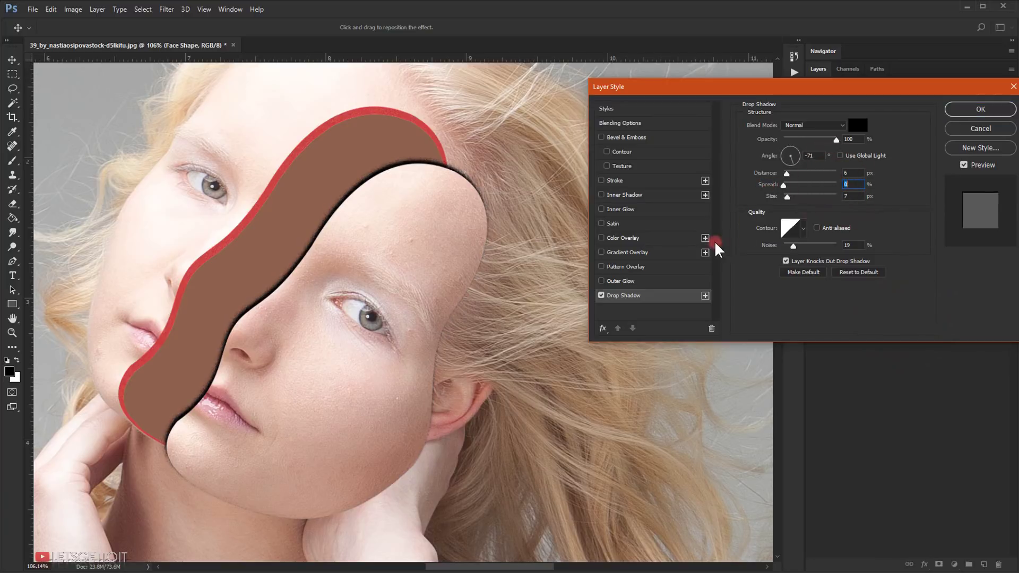
pyautogui.click(792, 246)
pyautogui.moveTo(793, 250); pyautogui.dragTo(775, 258)
pyautogui.click(835, 154)
pyautogui.moveTo(835, 139); pyautogui.dragTo(812, 140)
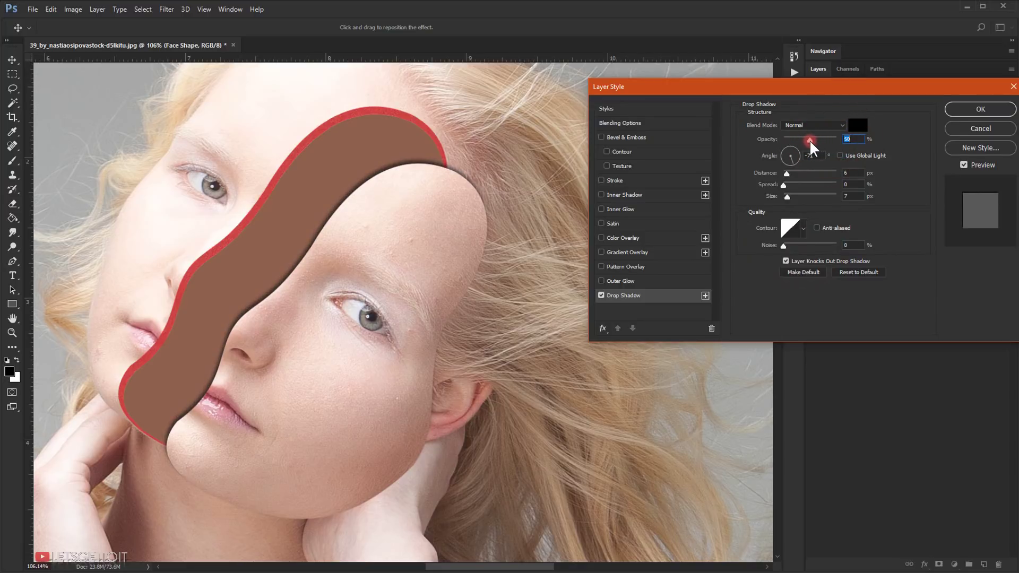
# Set the Face Shape drop shadow to an angle of 150°, a distance of 10 px and a size of 57 px.
pyautogui.click(491, 371)
pyautogui.moveTo(439, 331); pyautogui.dragTo(442, 338)
pyautogui.click(753, 252)
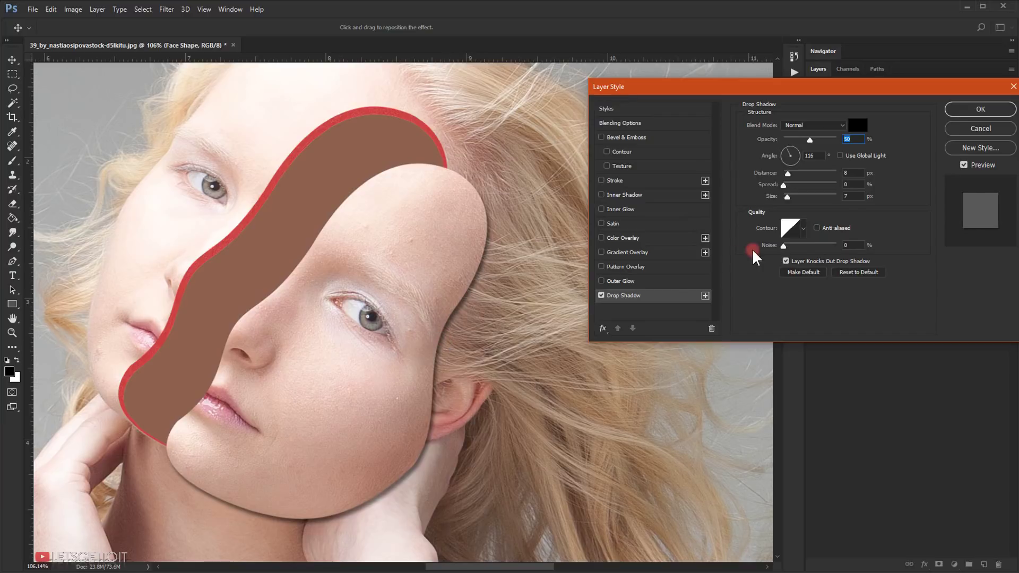
pyautogui.moveTo(787, 197); pyautogui.dragTo(794, 198)
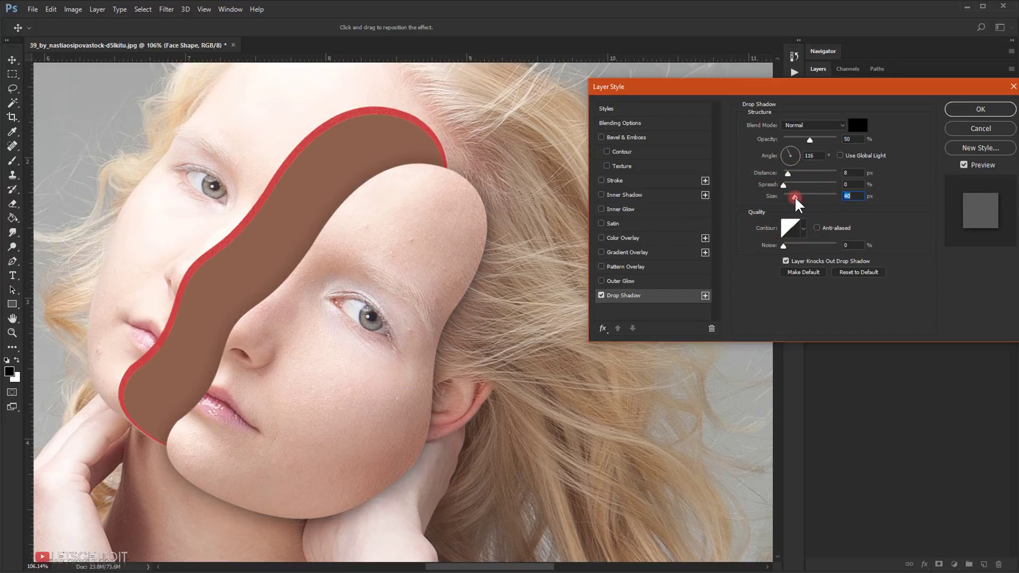
pyautogui.moveTo(411, 455); pyautogui.dragTo(412, 458)
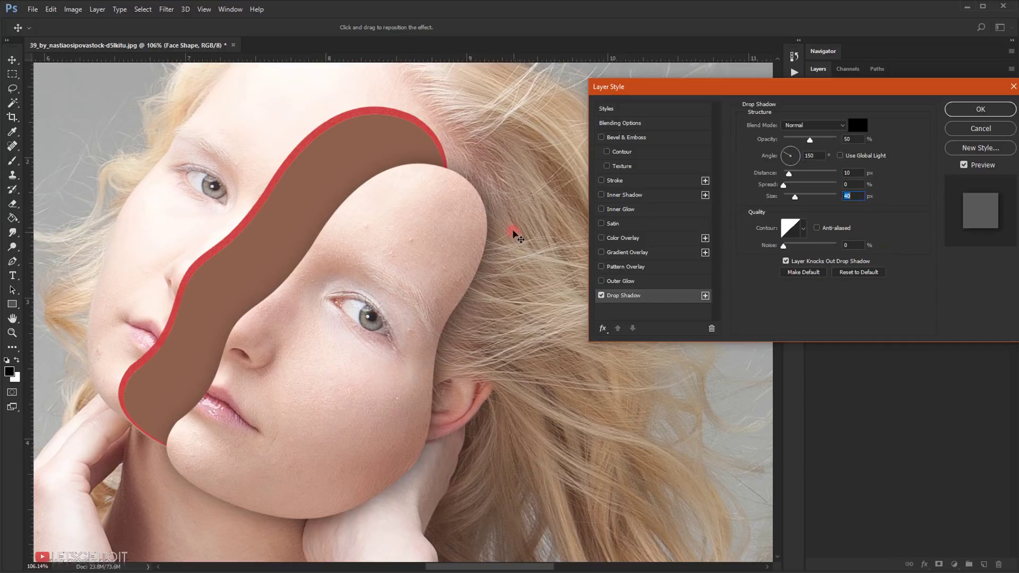
pyautogui.moveTo(794, 197); pyautogui.dragTo(799, 200)
# Add a white Screen-mode inner glow at 25% opacity from the Face Shape's edge and apply the layer style.
pyautogui.click(621, 209)
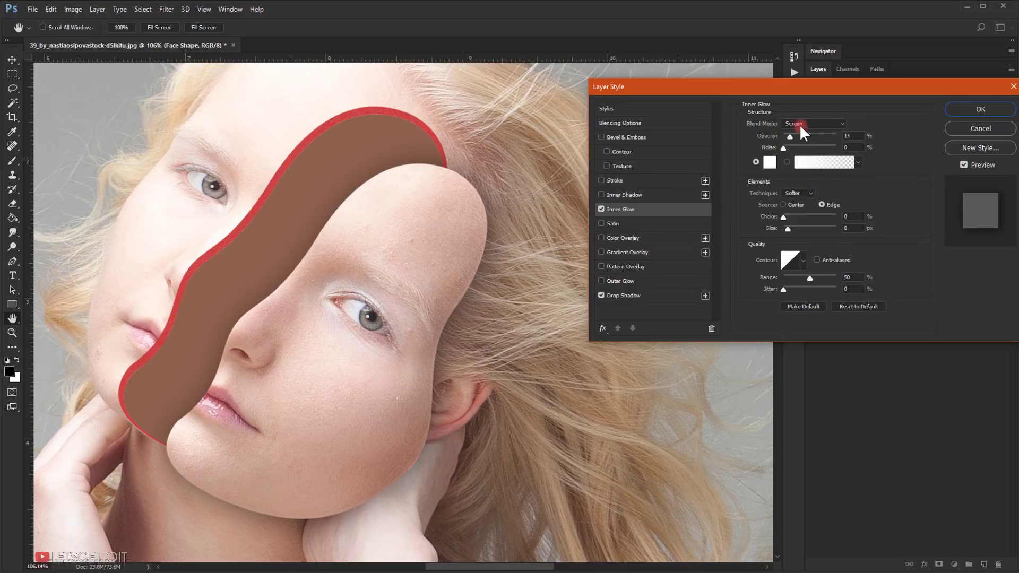
pyautogui.moveTo(789, 136); pyautogui.dragTo(802, 136)
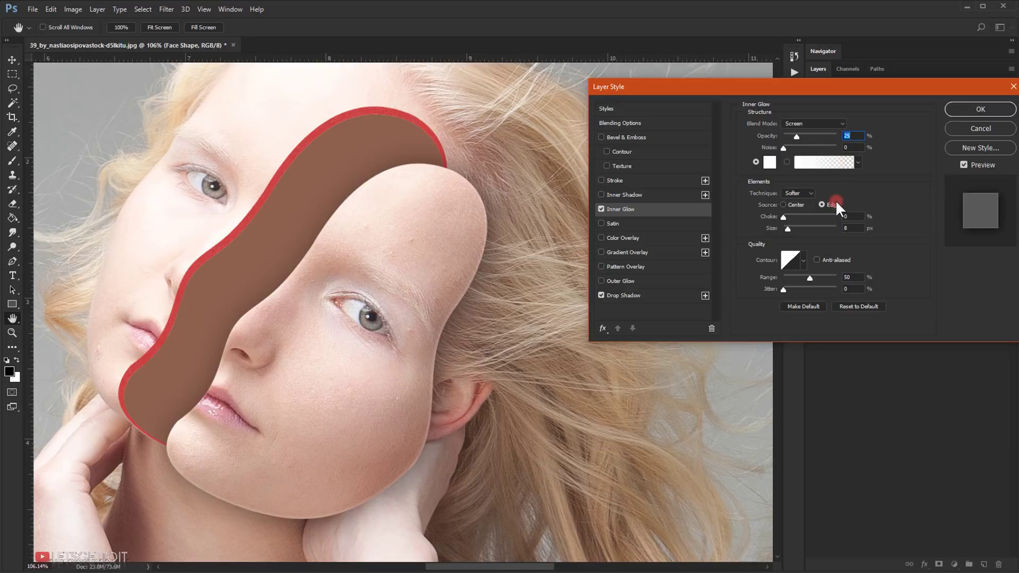
pyautogui.moveTo(787, 228); pyautogui.dragTo(792, 227)
pyautogui.moveTo(788, 228); pyautogui.dragTo(788, 228)
pyautogui.click(797, 136)
pyautogui.click(979, 108)
pyautogui.press('v')
# Readjust the Face Shape drop shadow to 46% opacity, an angle of 122° and a distance of 40 px.
pyautogui.scroll(-5, 421, 376)
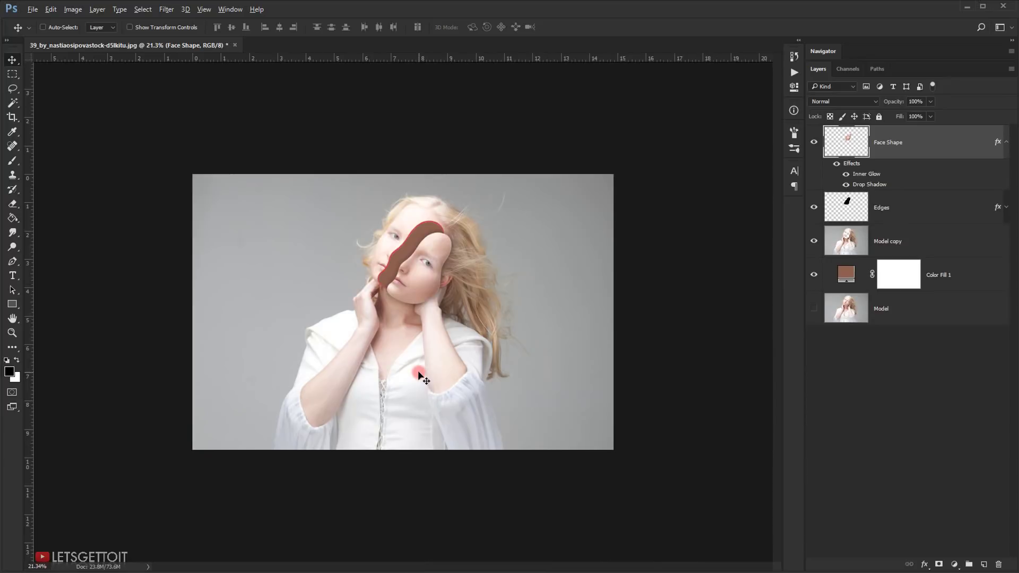
pyautogui.scroll(3, 424, 376)
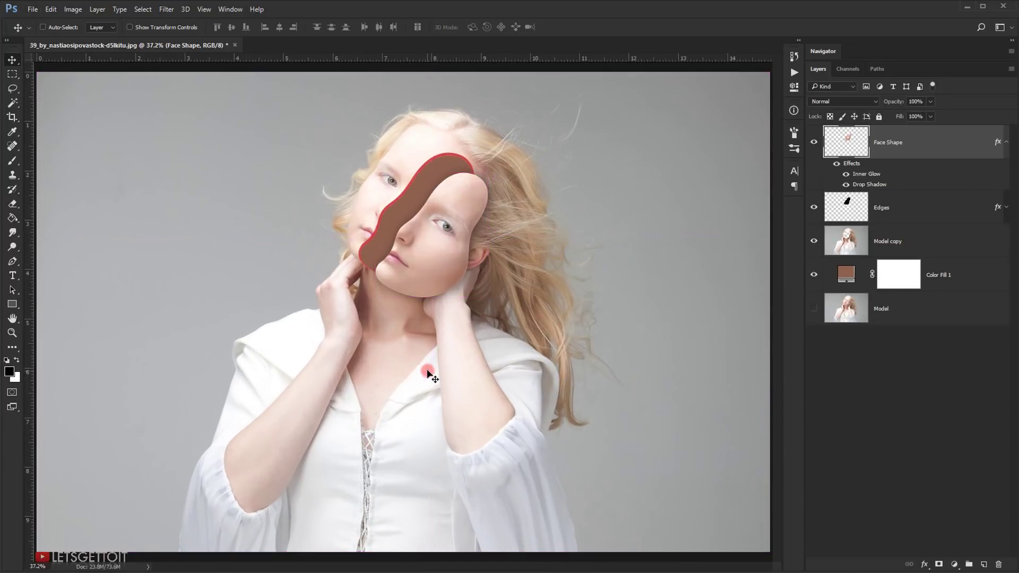
pyautogui.scroll(2, 428, 374)
pyautogui.scroll(2, 416, 269)
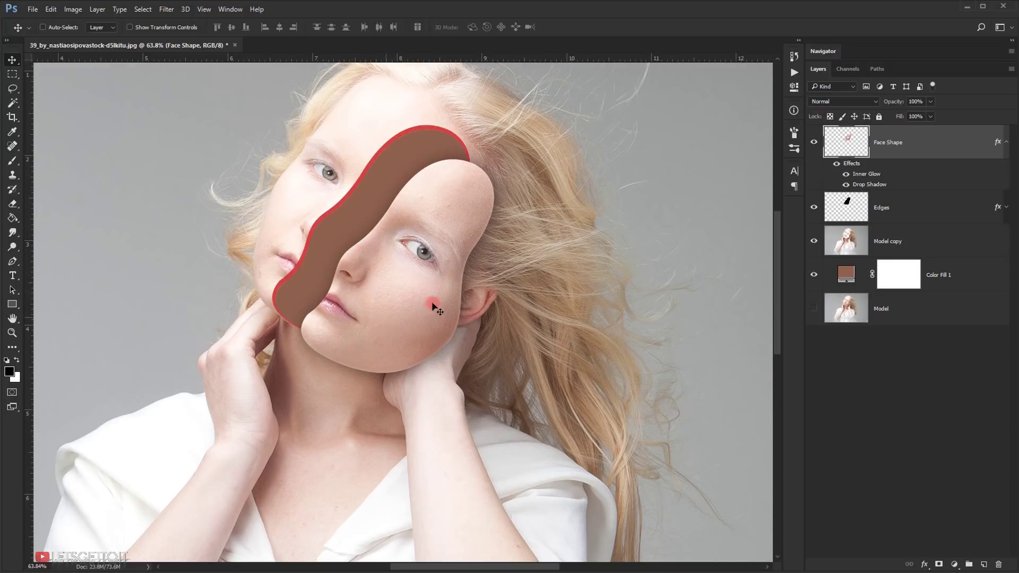
pyautogui.doubleClick(879, 186)
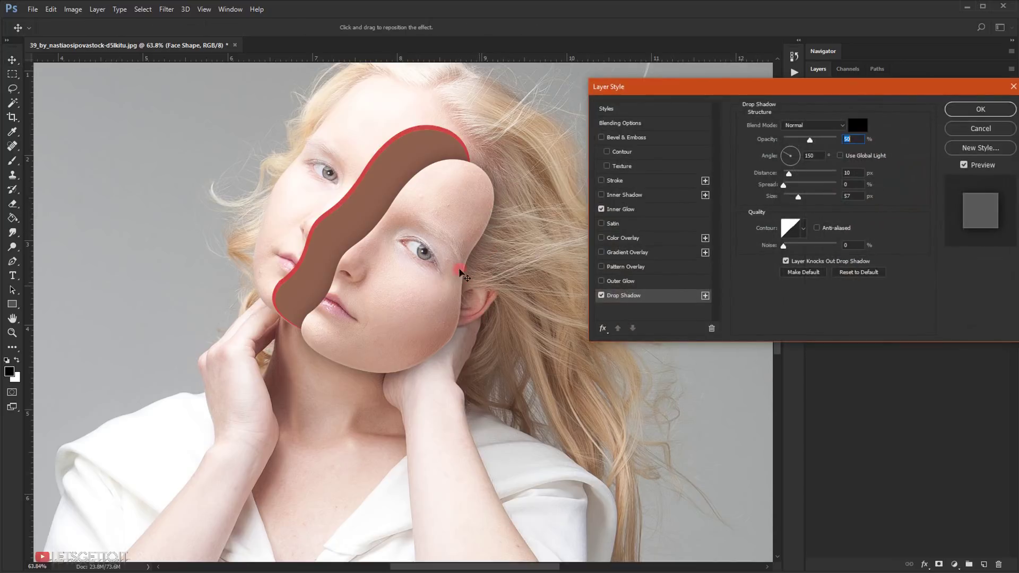
pyautogui.moveTo(468, 285); pyautogui.dragTo(469, 289)
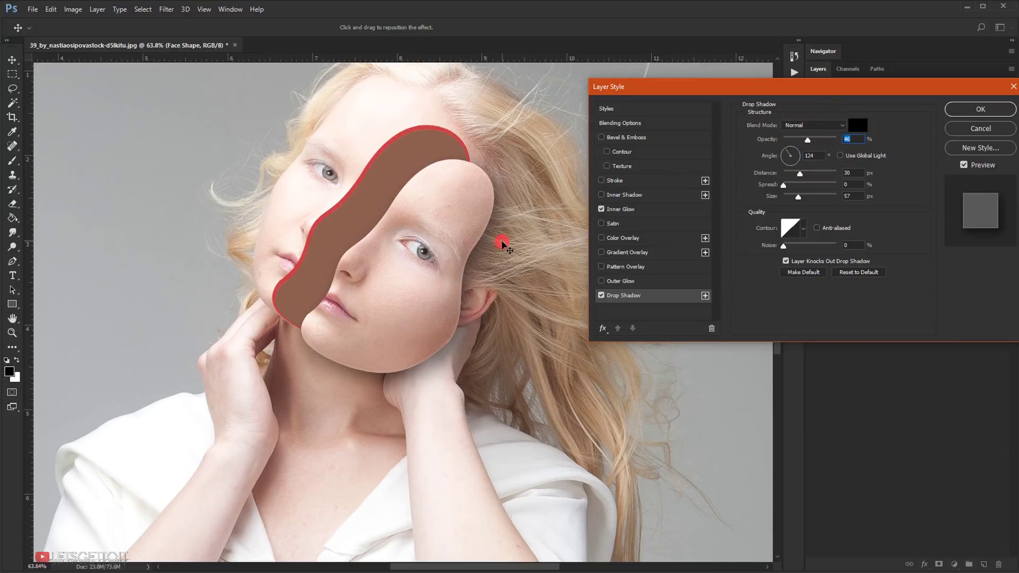
pyautogui.moveTo(503, 242); pyautogui.dragTo(501, 246)
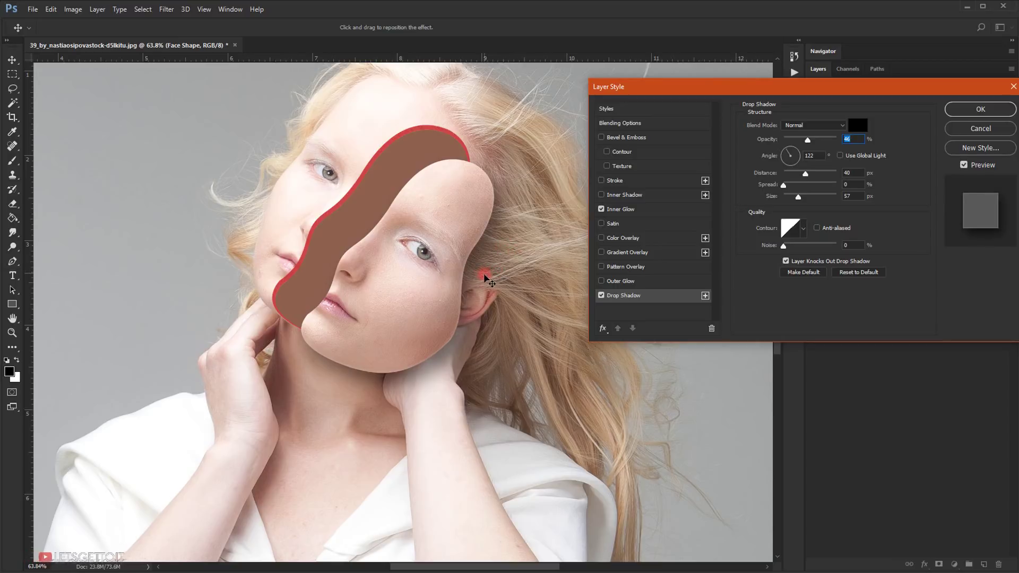
pyautogui.click(993, 113)
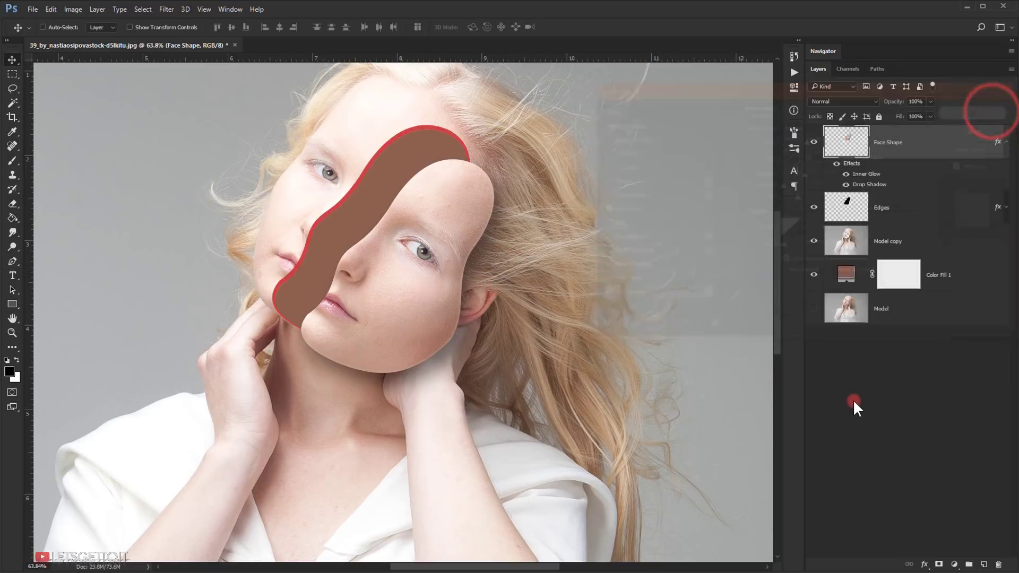
# Collapse the Face Shape layer's effects list.
pyautogui.hotkey('ctrl', '0')
pyautogui.click(1005, 141)
pyautogui.click(1005, 142)
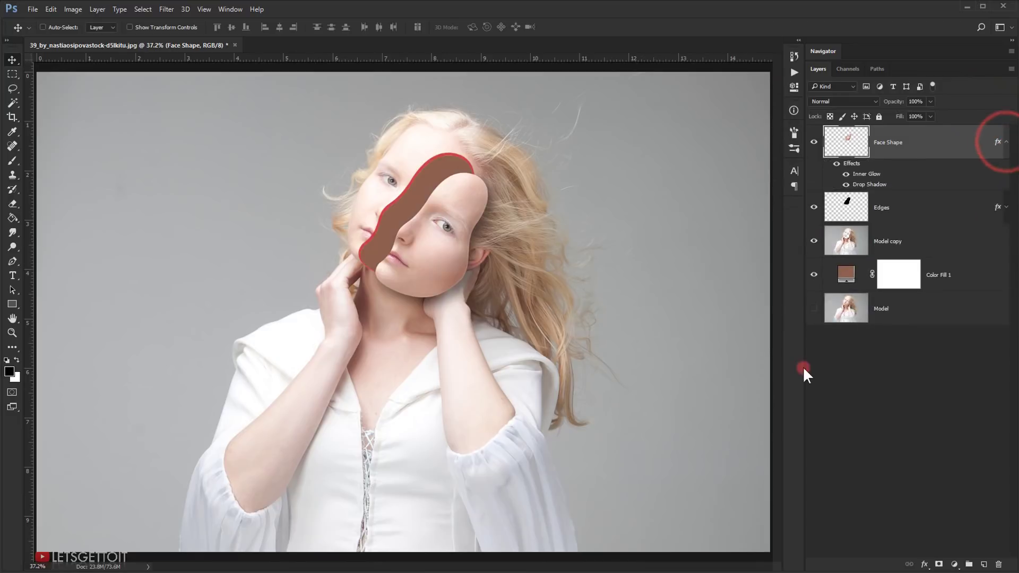
pyautogui.click(1006, 141)
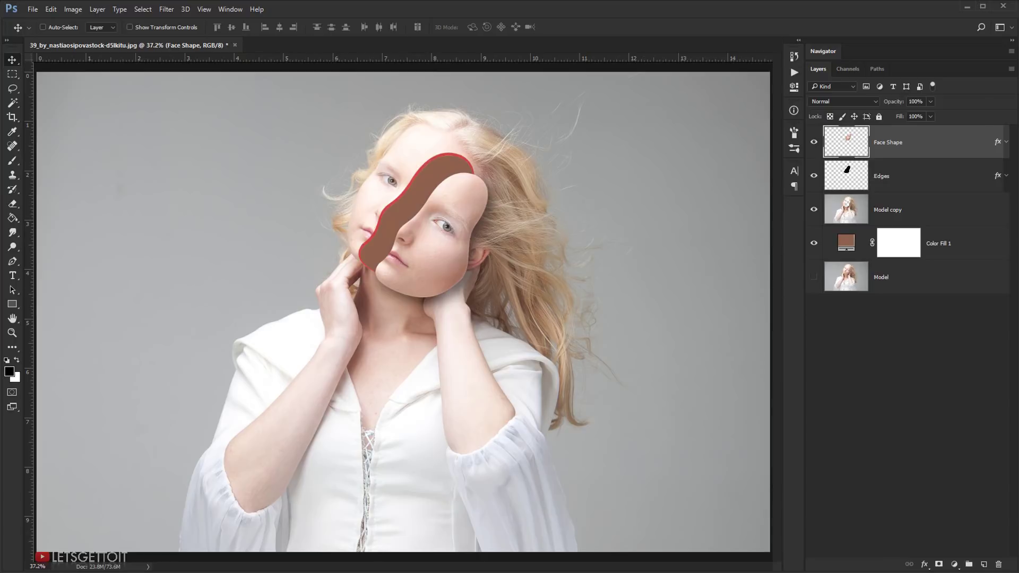
# Switch to File Explorer and place the sunflower 3.png from the "30 pngs" folder into the portrait document.
pyautogui.hotkey('alt', 'Tab')
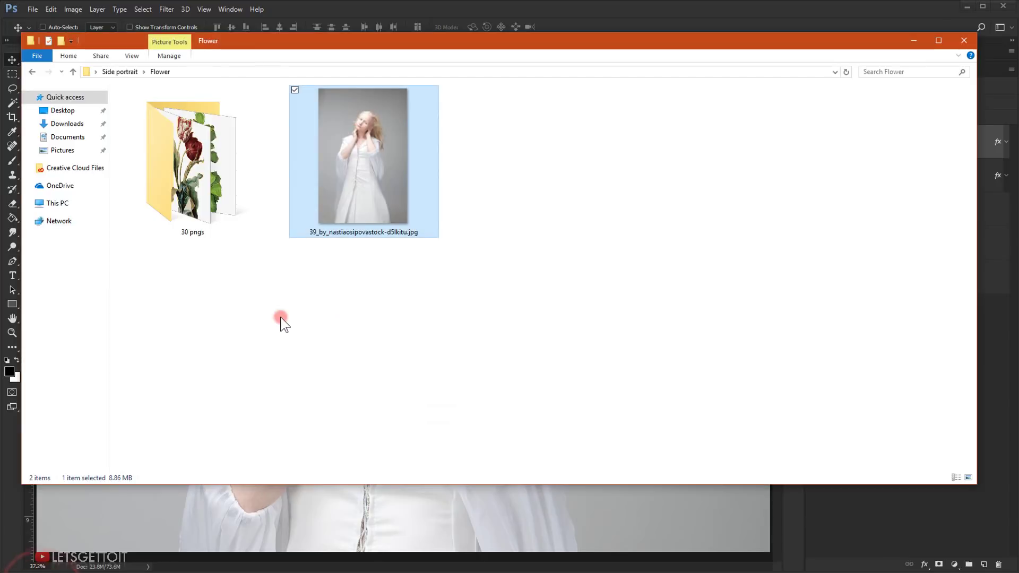
pyautogui.doubleClick(211, 180)
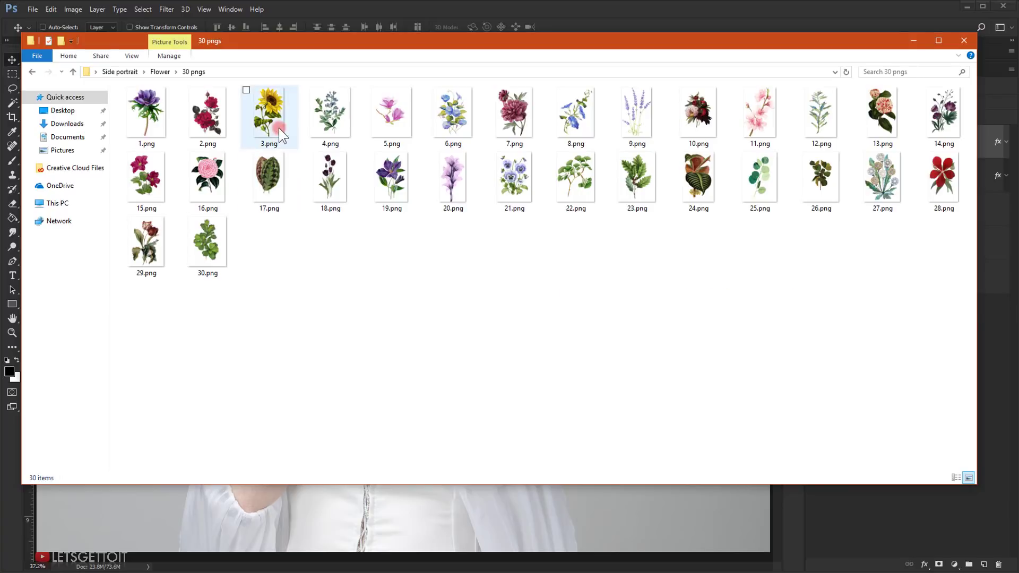
pyautogui.moveTo(277, 119); pyautogui.dragTo(420, 498)
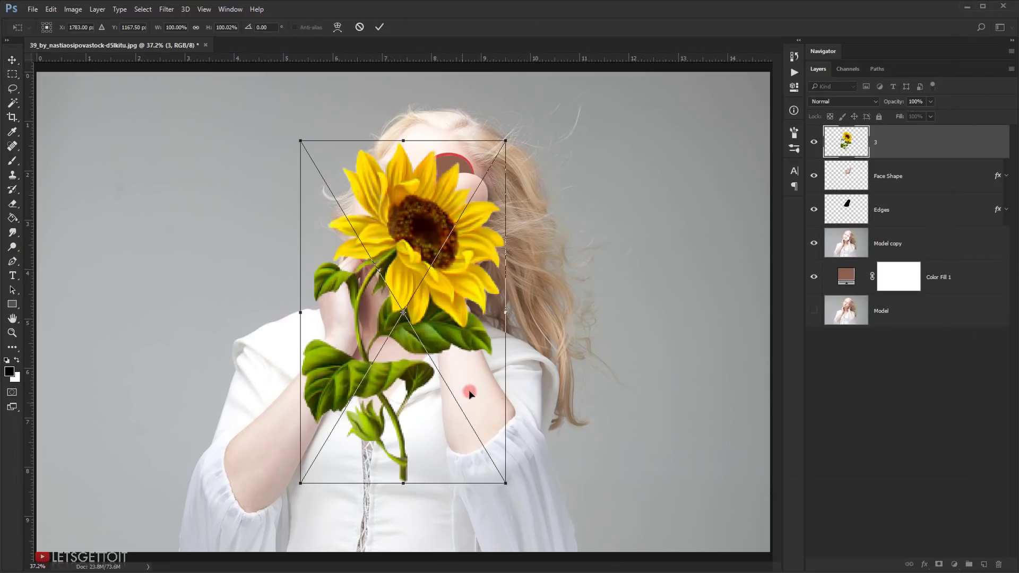
# Scale the sunflower to about 42%, rotate it about 20°, and place it over the upper part of the face gap.
pyautogui.moveTo(507, 139); pyautogui.dragTo(465, 208)
pyautogui.moveTo(416, 358); pyautogui.dragTo(455, 258)
pyautogui.moveTo(504, 108); pyautogui.dragTo(498, 117)
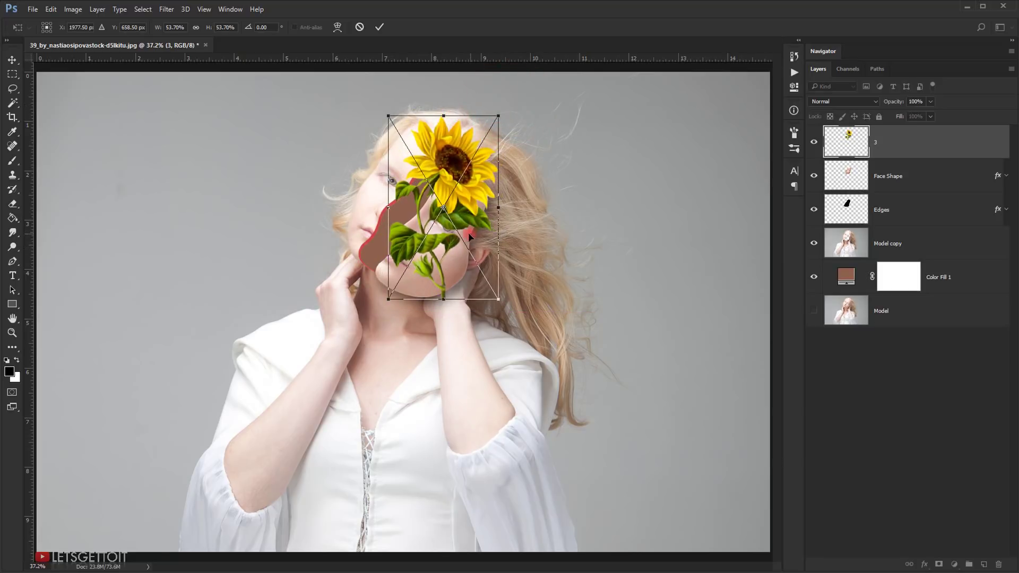
pyautogui.moveTo(483, 216); pyautogui.dragTo(472, 215)
pyautogui.moveTo(564, 177); pyautogui.dragTo(537, 220)
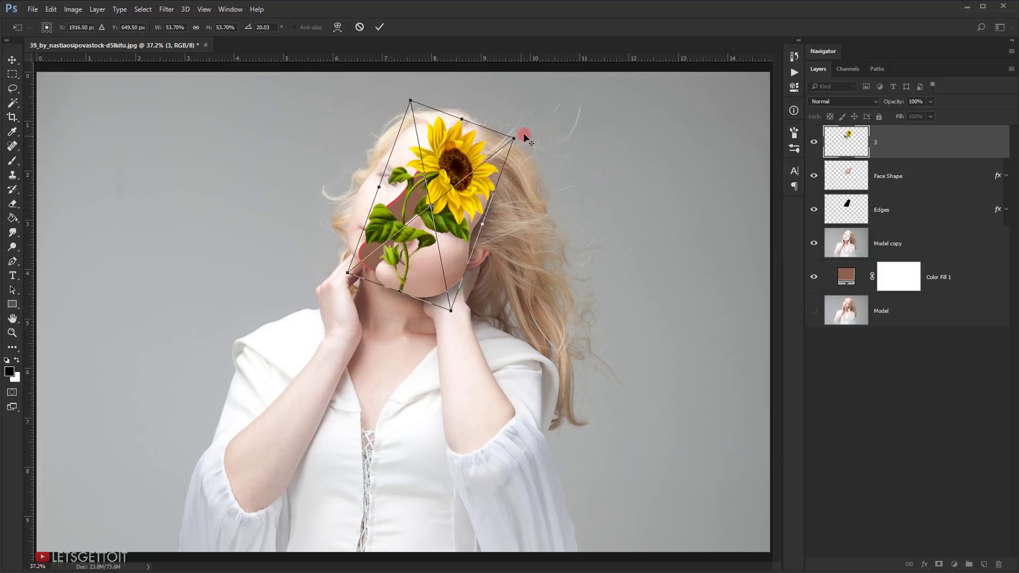
pyautogui.moveTo(515, 138); pyautogui.dragTo(498, 153)
pyautogui.moveTo(428, 225); pyautogui.dragTo(438, 203)
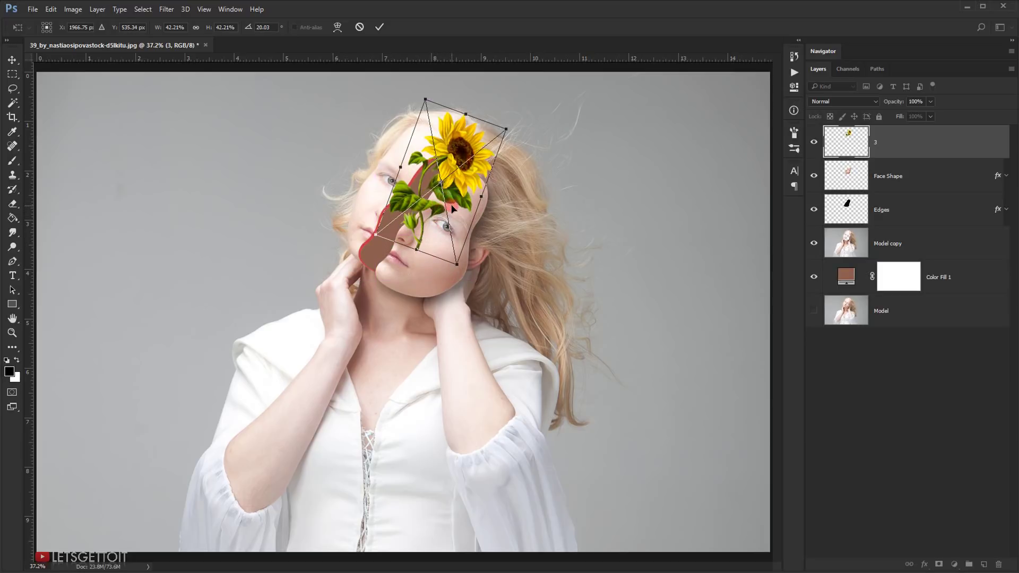
pyautogui.press('Return')
# Move the sunflower layer below Face Shape and shift the flower upward so it emerges from the top of the gap.
pyautogui.scroll(3, 440, 205)
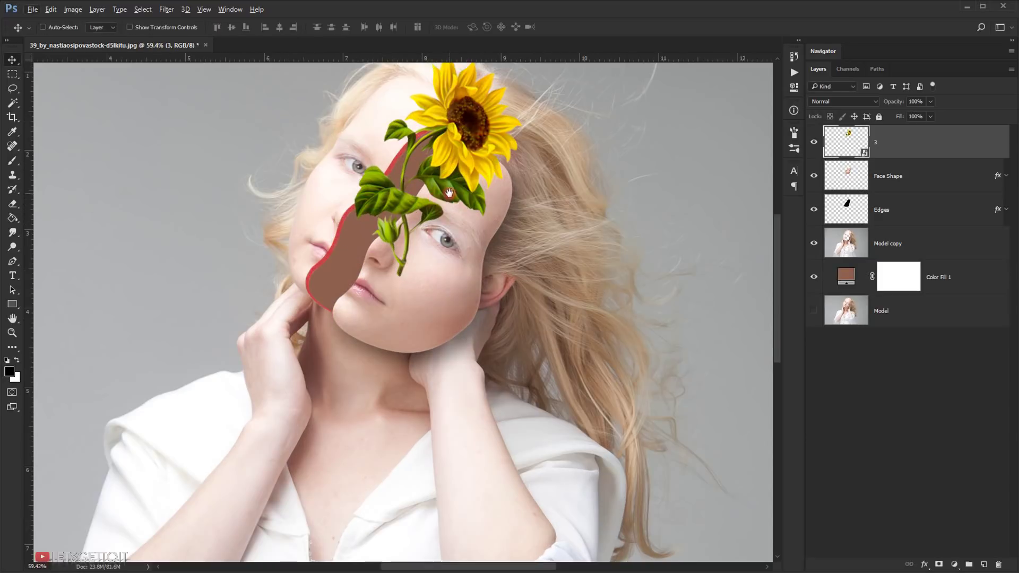
pyautogui.scroll(2, 449, 192)
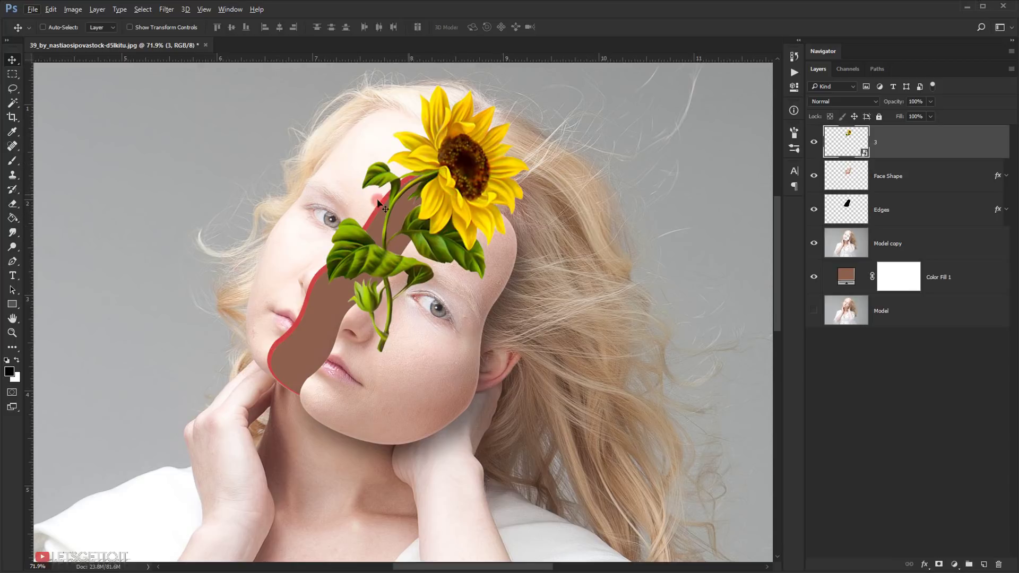
pyautogui.moveTo(926, 146); pyautogui.dragTo(924, 194)
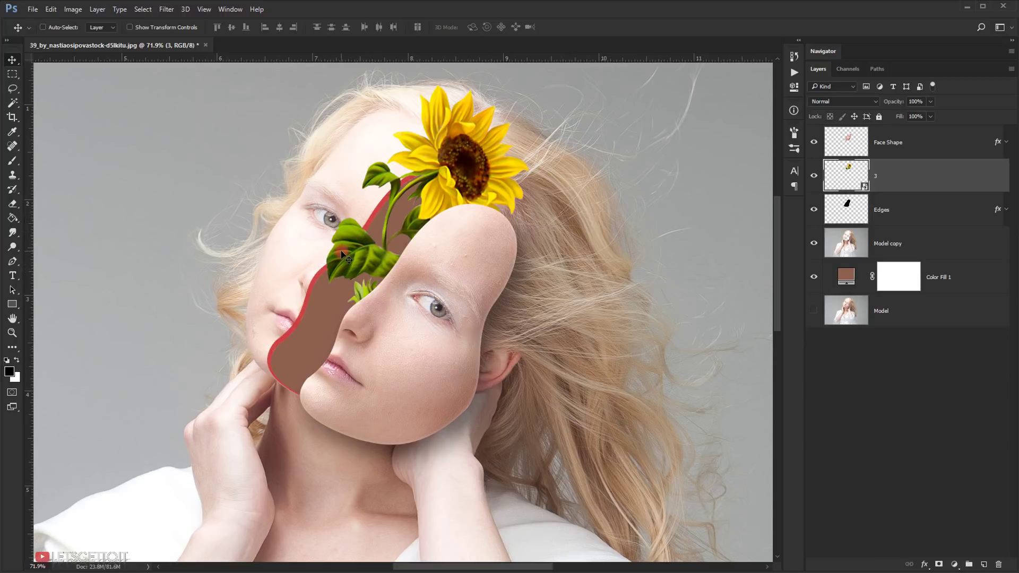
pyautogui.moveTo(383, 268); pyautogui.dragTo(408, 222)
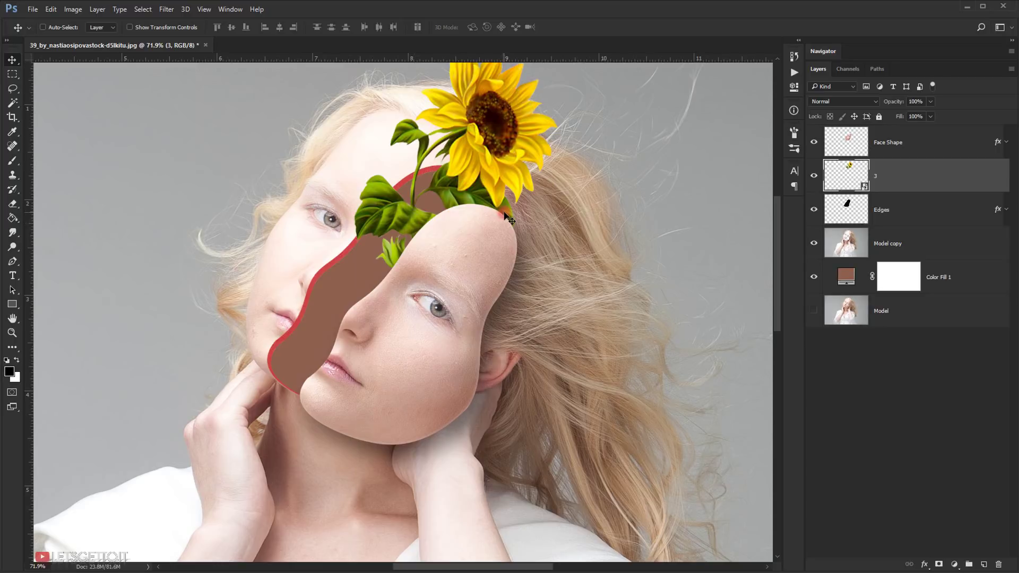
pyautogui.moveTo(524, 181); pyautogui.dragTo(491, 250)
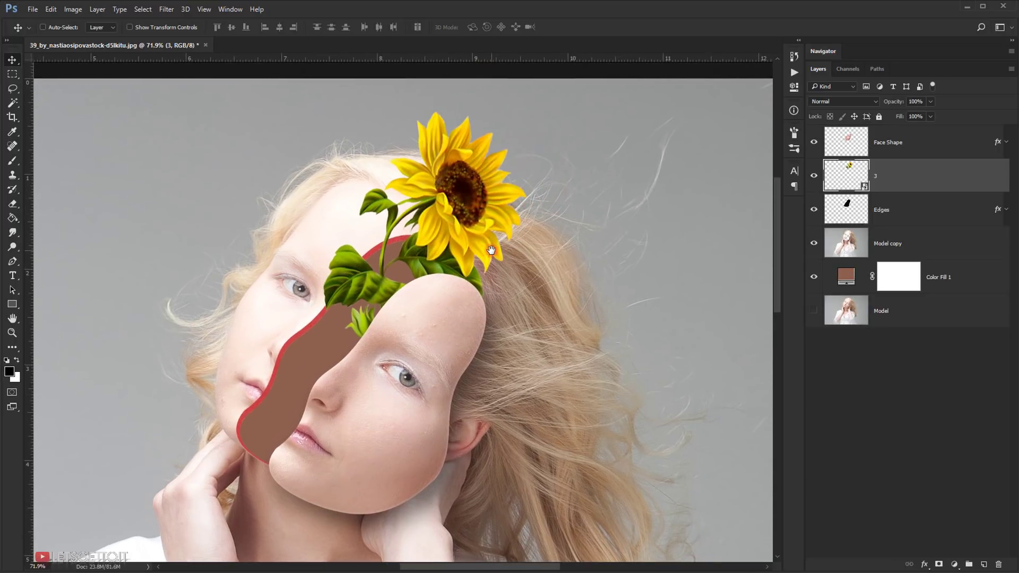
# Rename the sunflower layer as Flower 1.
pyautogui.click(893, 170)
pyautogui.doubleClick(876, 179)
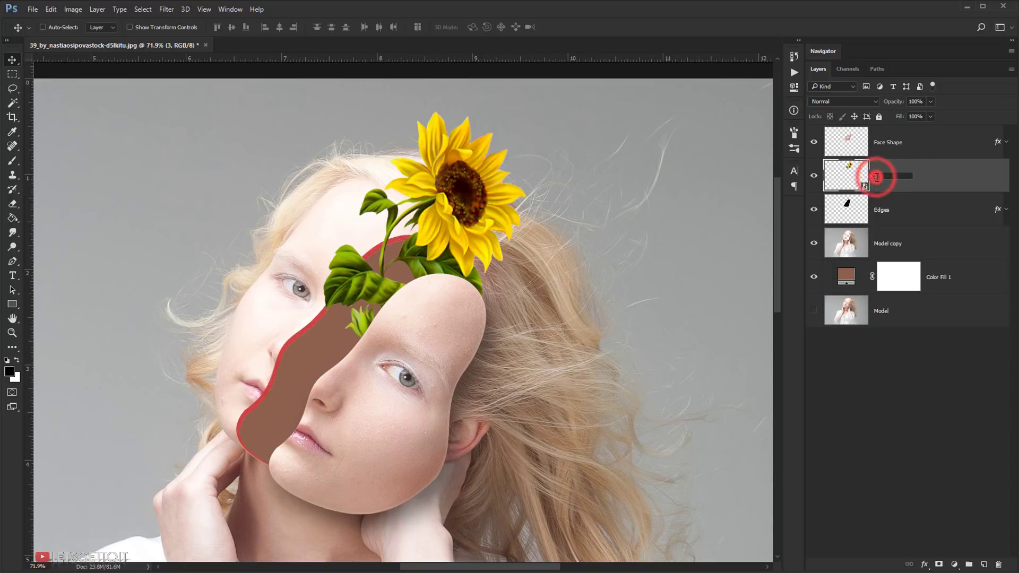
pyautogui.write('Flow')
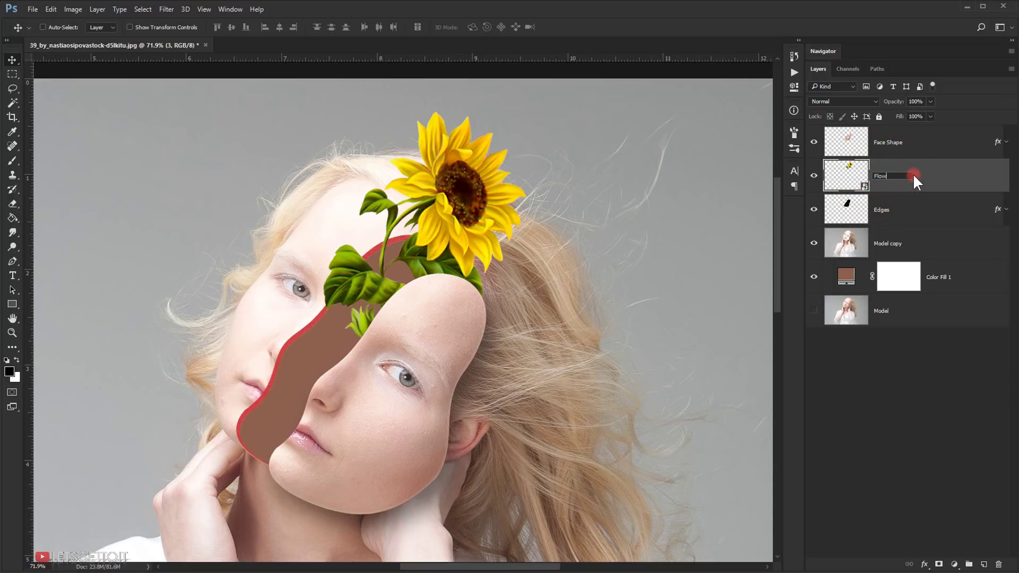
pyautogui.write('er 1')
pyautogui.press('Return')
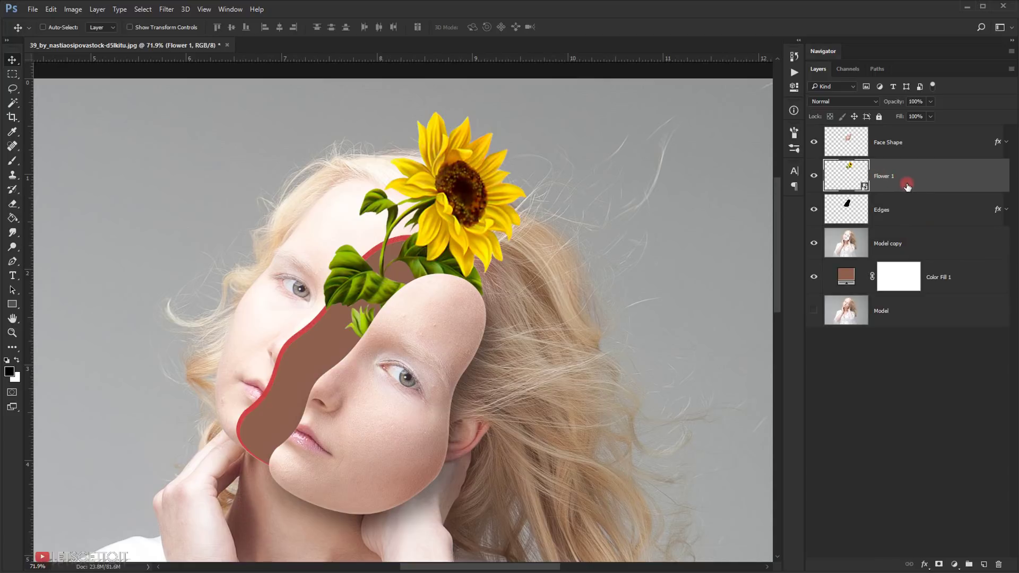
# Add a layer mask to Flower 1, load the Edges layer's outline as a selection and invert it.
pyautogui.click(938, 564)
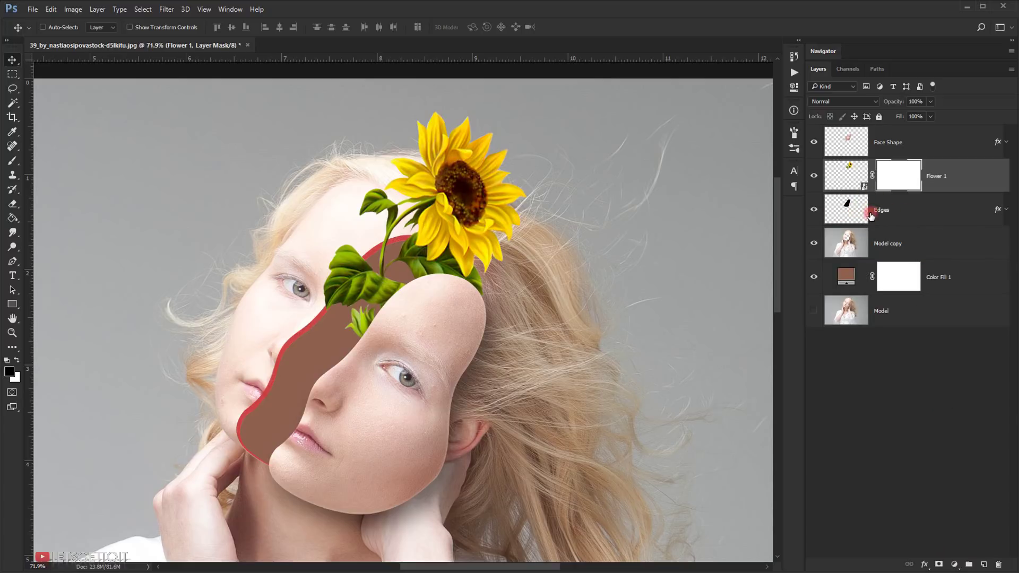
pyautogui.press('ctrl')
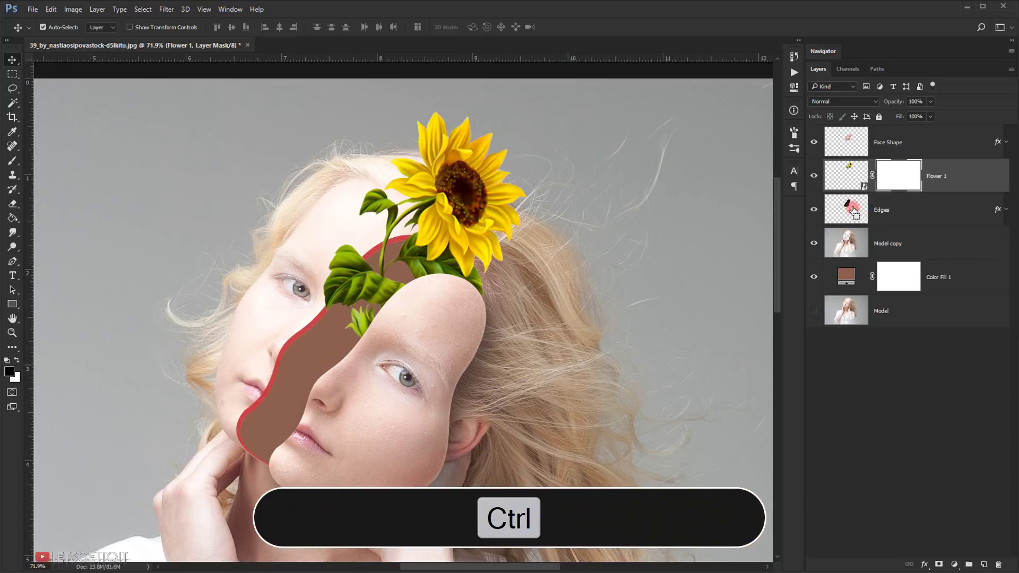
pyautogui.keyDown('ctrl'); pyautogui.click(853, 210); pyautogui.keyUp('ctrl')
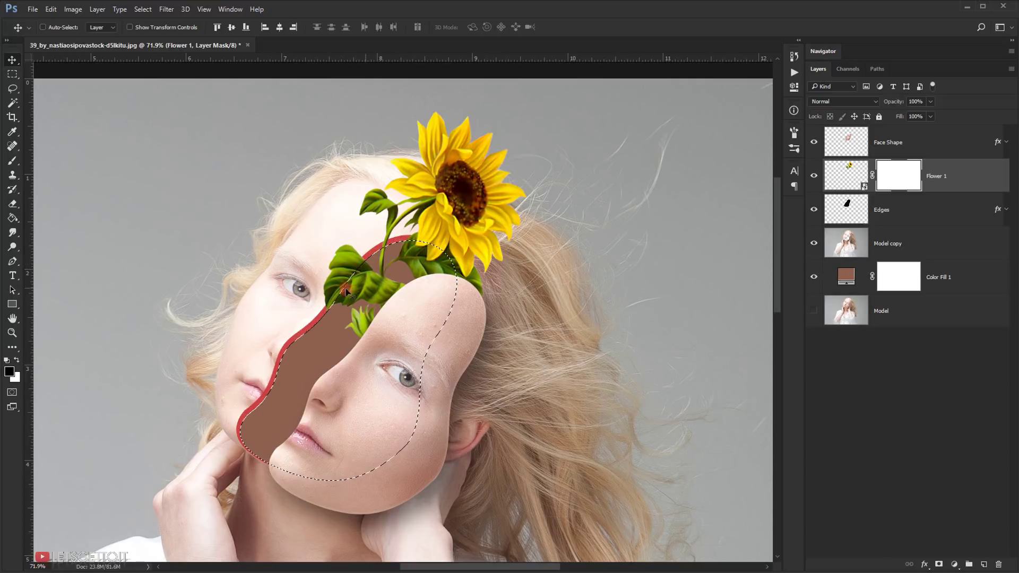
pyautogui.hotkey('ctrl', 'shift', 'i')
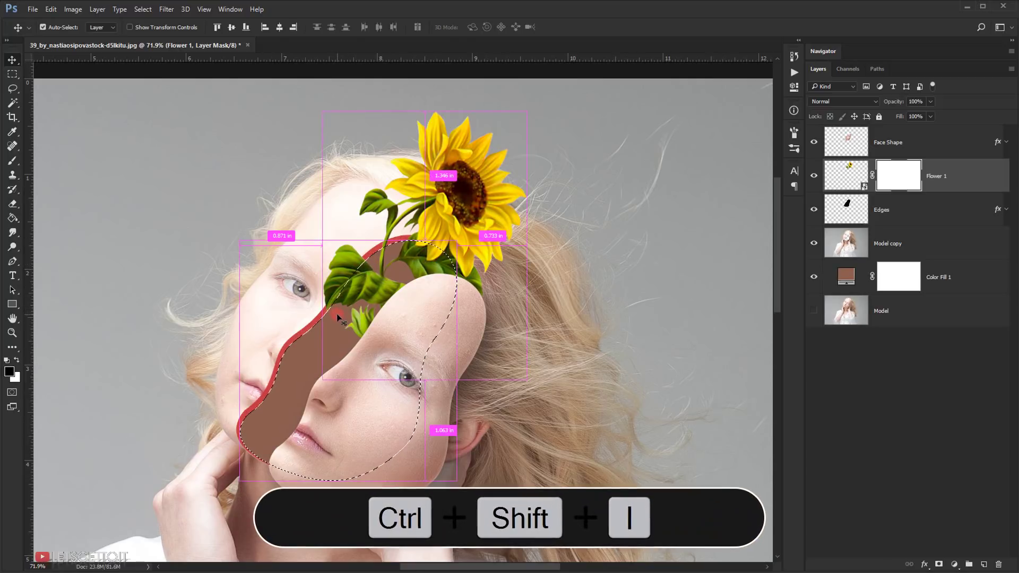
# Paint black on the Flower 1 mask with a soft brush to hide the lower leaf outside the red cut edge, and deselect.
pyautogui.click(12, 162)
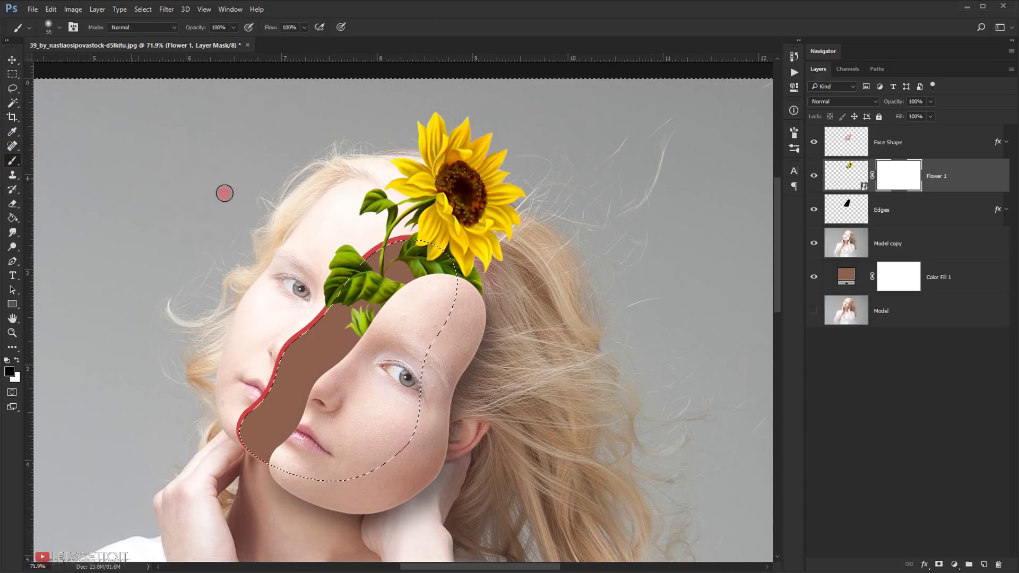
pyautogui.rightClick(245, 193)
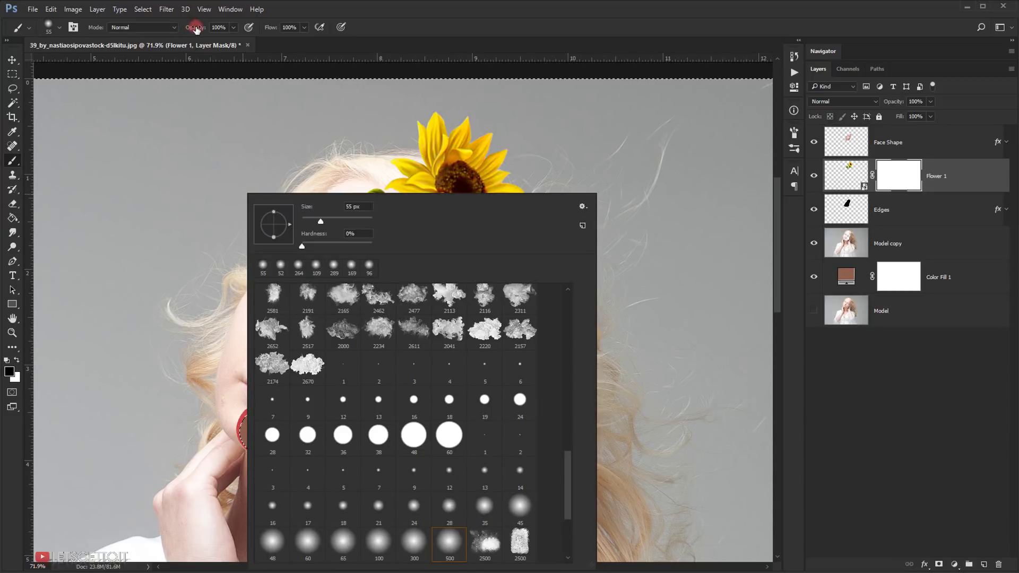
pyautogui.click(514, 25)
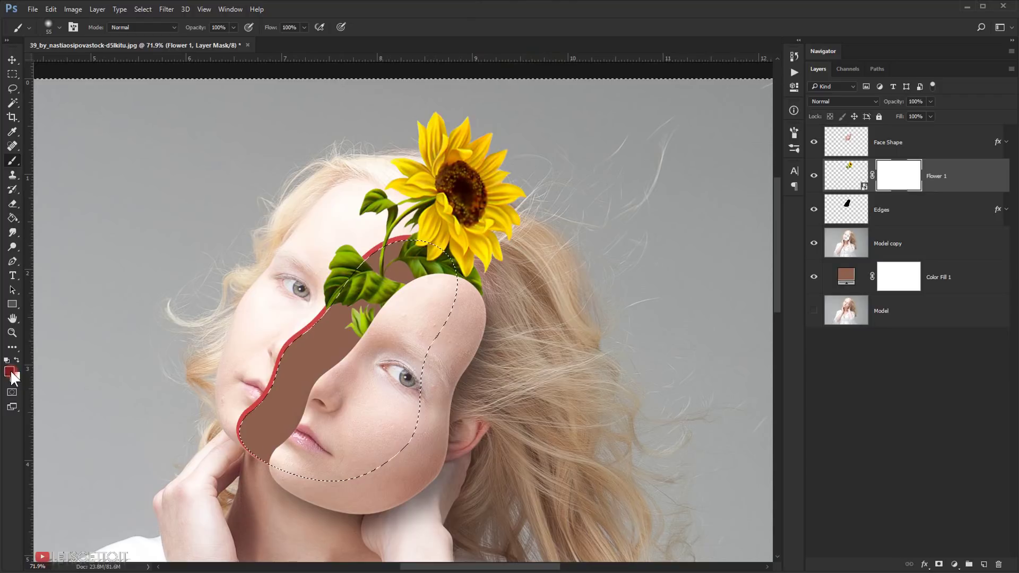
pyautogui.scroll(1, 239, 298)
pyautogui.moveTo(324, 265)
pyautogui.mouseDown()
pyautogui.moveTo(337, 269)
pyautogui.moveTo(352, 245)
pyautogui.moveTo(353, 261)
pyautogui.moveTo(324, 282)
pyautogui.moveTo(344, 270)
pyautogui.moveTo(346, 279)
pyautogui.moveTo(314, 295)
pyautogui.moveTo(325, 300)
pyautogui.mouseUp()
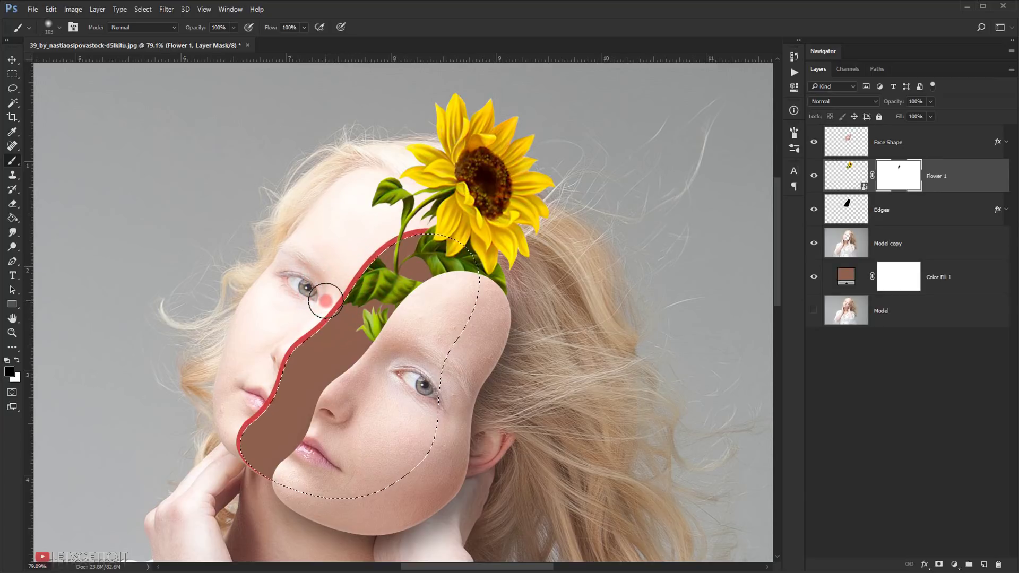
pyautogui.hotkey('ctrl', 'd')
pyautogui.click(462, 303)
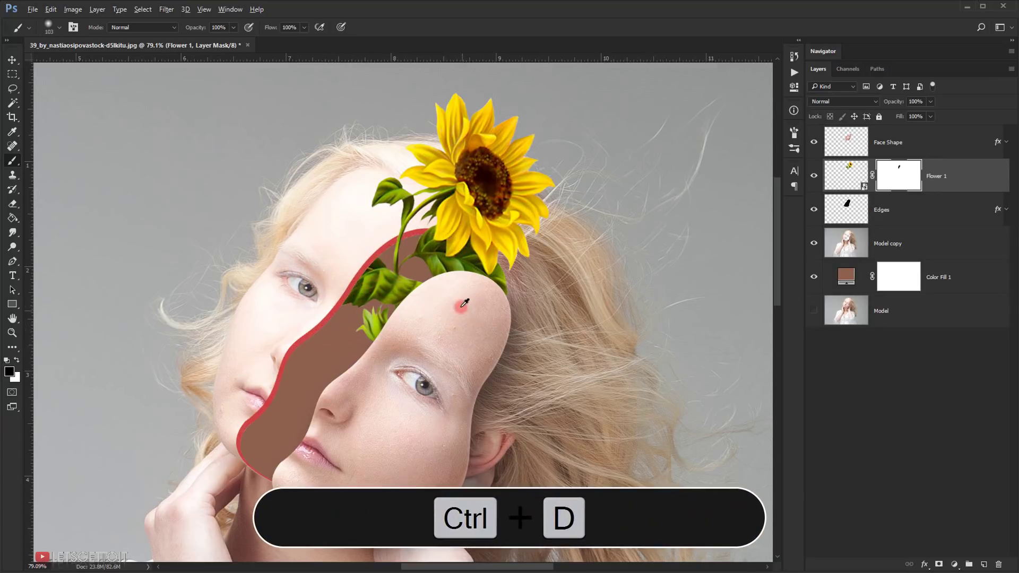
# Examine how the sunflower's stem and leaves meet the cut edge and the top of the shifted face.
pyautogui.scroll(-7, 461, 306)
pyautogui.scroll(5, 438, 164)
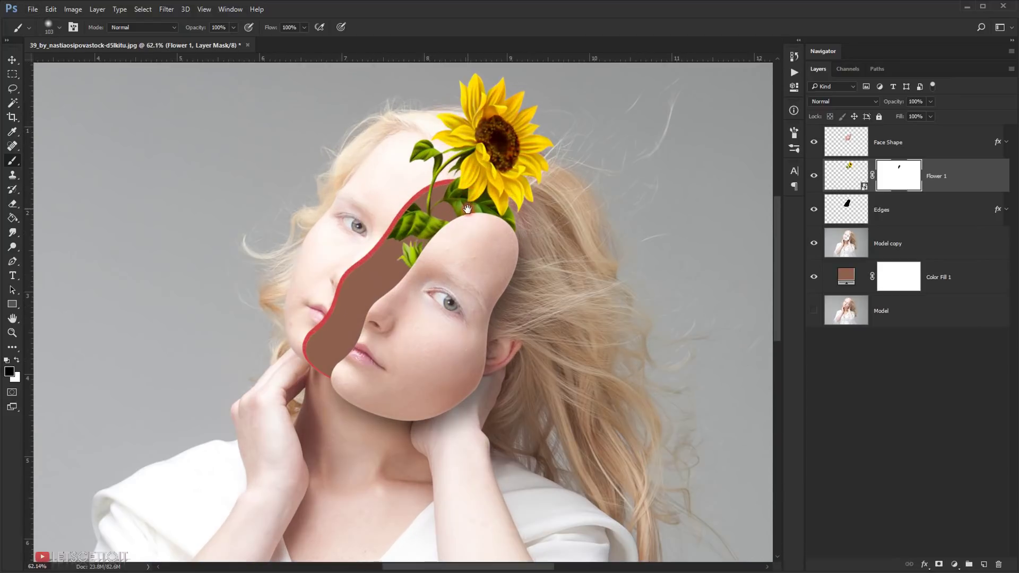
pyautogui.moveTo(467, 209); pyautogui.dragTo(442, 225)
pyautogui.scroll(4, 438, 221)
pyautogui.click(382, 190)
pyautogui.click(388, 188)
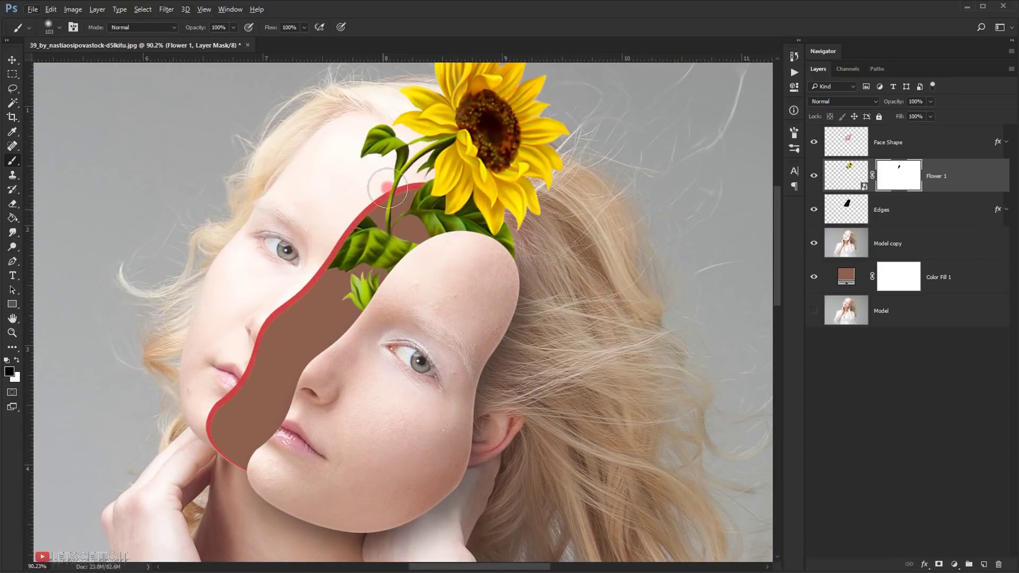
pyautogui.moveTo(387, 188)
pyautogui.mouseDown()
pyautogui.moveTo(381, 278)
pyautogui.moveTo(382, 235)
pyautogui.moveTo(381, 255)
pyautogui.moveTo(414, 250)
pyautogui.moveTo(396, 225)
pyautogui.moveTo(495, 272)
pyautogui.moveTo(484, 246)
pyautogui.mouseUp()
pyautogui.scroll(2, 484, 246)
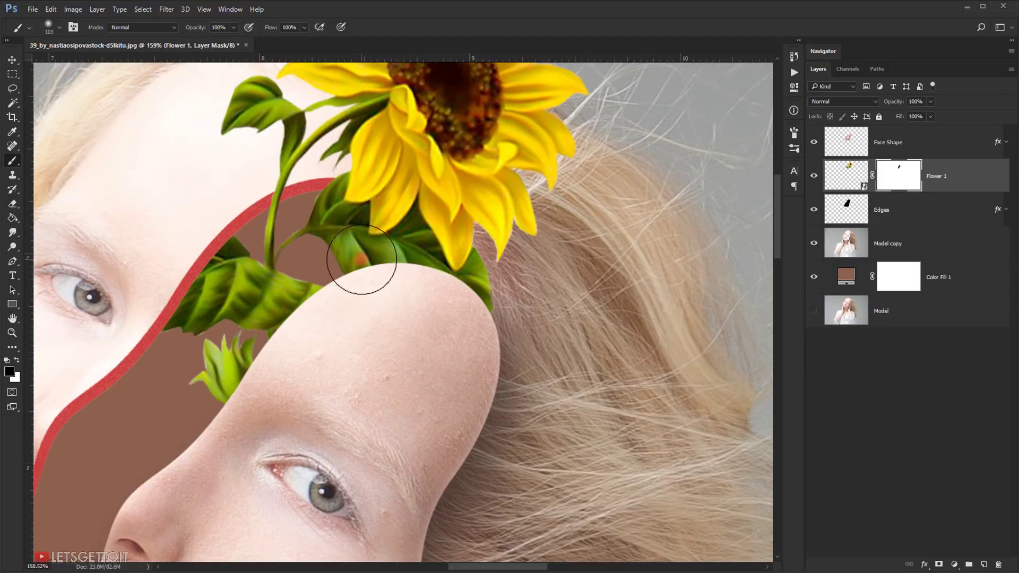
pyautogui.moveTo(498, 287); pyautogui.dragTo(440, 320)
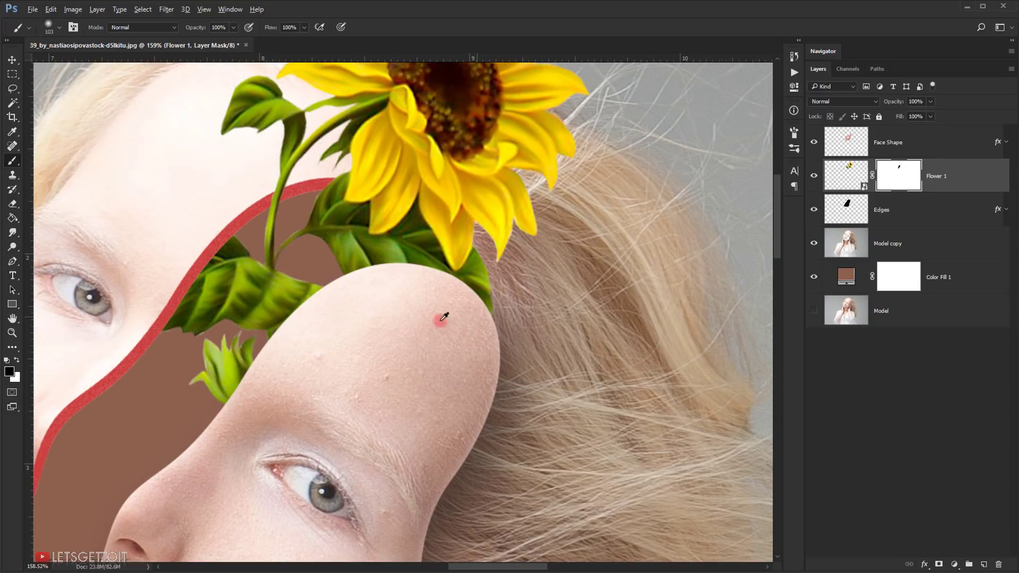
pyautogui.moveTo(342, 272); pyautogui.dragTo(471, 298)
# Duplicate Flower 1, place the copy above Face Shape and fill its layer mask with black.
pyautogui.click(970, 177)
pyautogui.click(934, 183)
pyautogui.hotkey('ctrl', 'j')
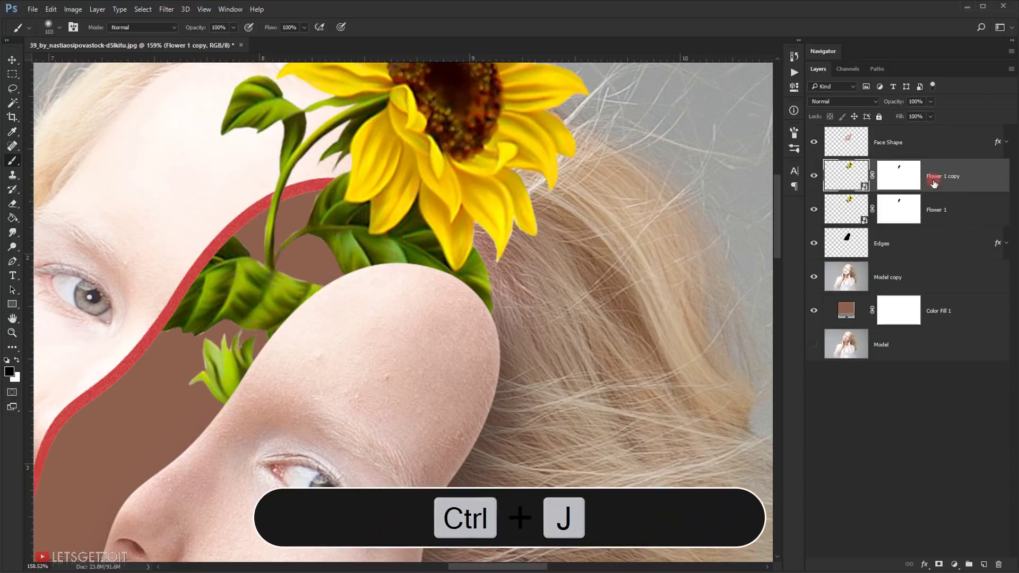
pyautogui.moveTo(943, 184); pyautogui.dragTo(924, 139)
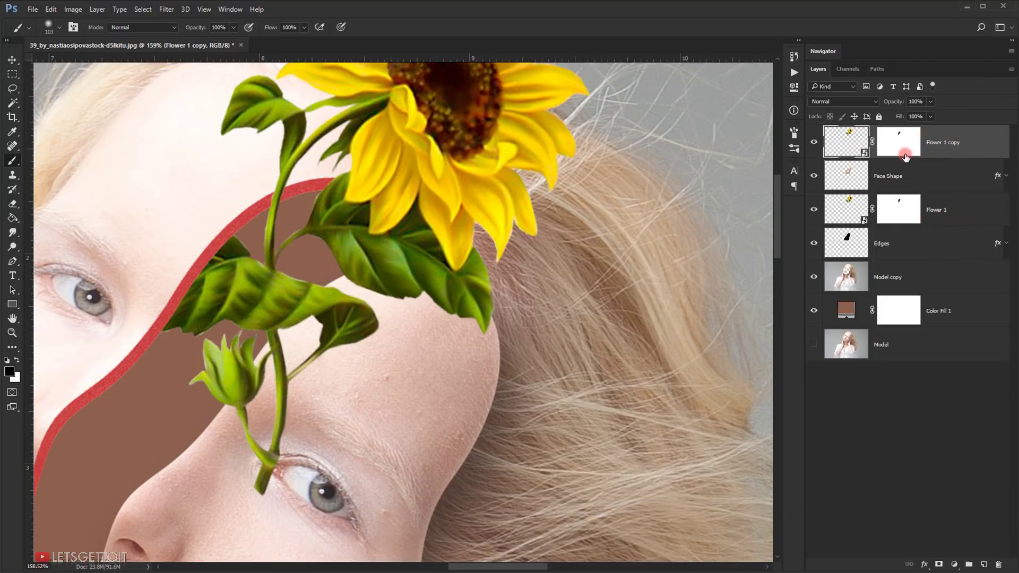
pyautogui.click(904, 155)
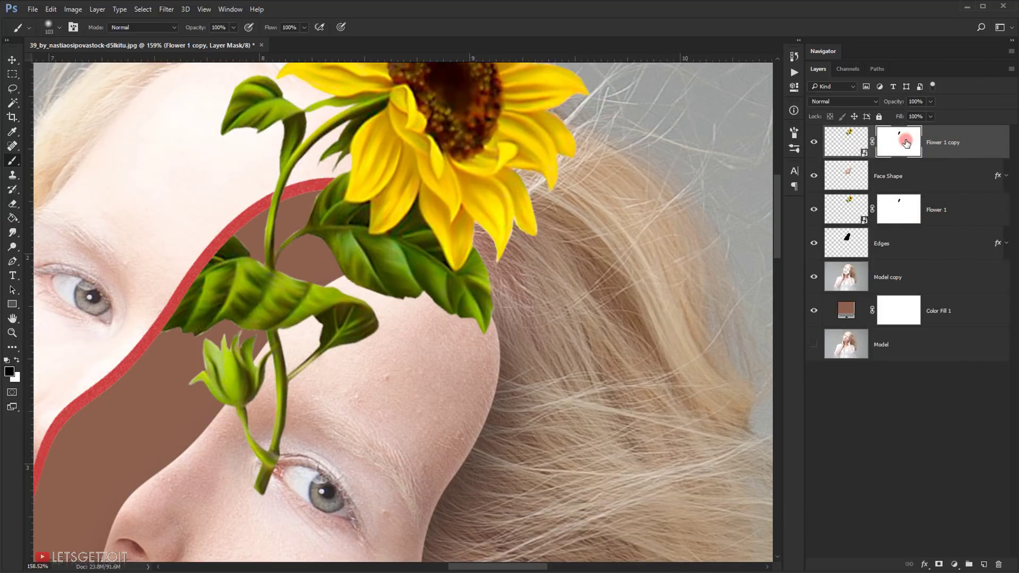
pyautogui.hotkey('alt', 'BackSpace')
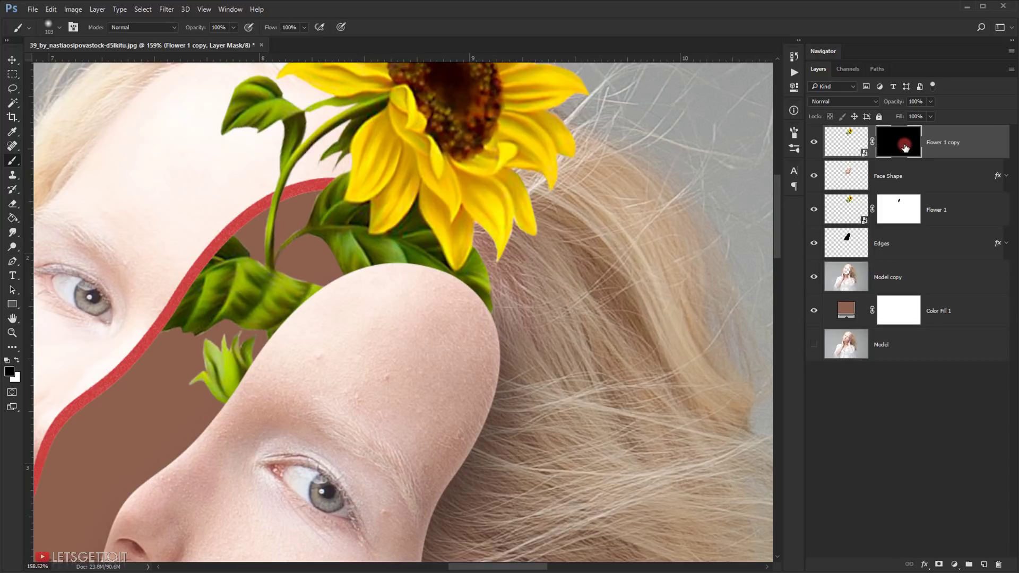
# Paint white on the Flower 1 copy mask to reveal the large leaves overlapping the top of the shifted forehead.
pyautogui.scroll(3, 405, 260)
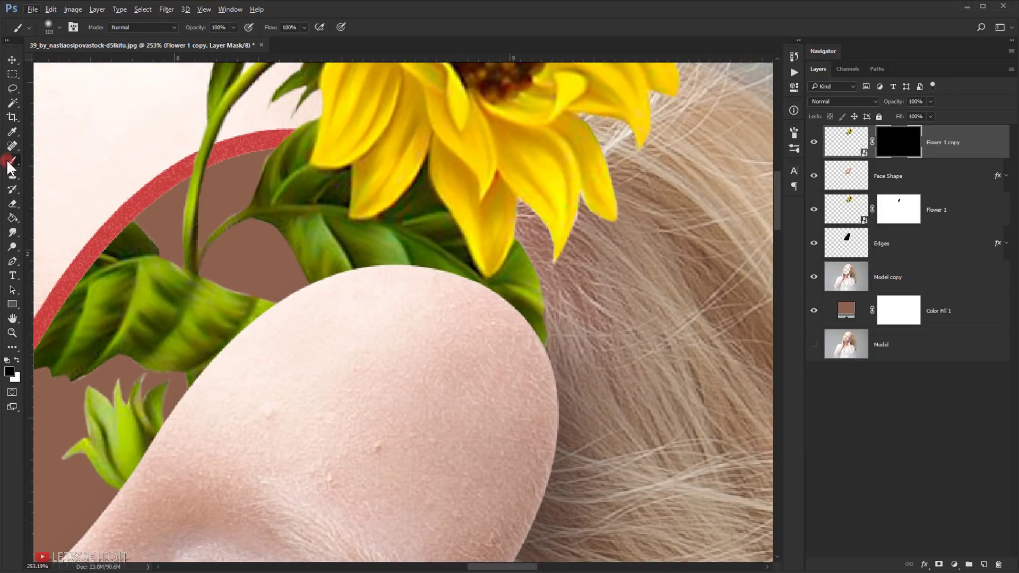
pyautogui.click(15, 360)
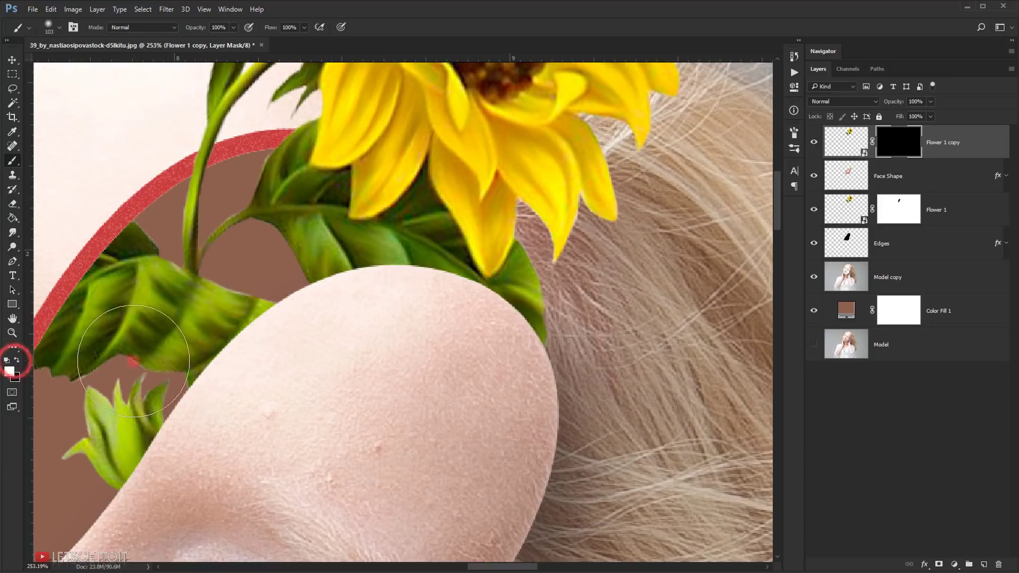
pyautogui.moveTo(416, 311); pyautogui.dragTo(370, 323)
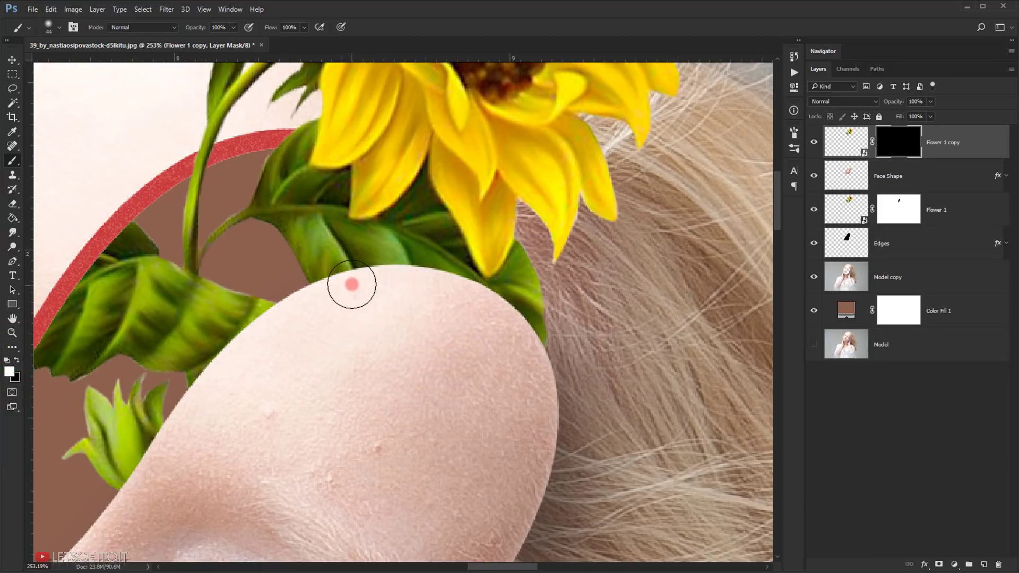
pyautogui.moveTo(352, 284)
pyautogui.mouseDown()
pyautogui.moveTo(335, 307)
pyautogui.moveTo(330, 288)
pyautogui.moveTo(348, 299)
pyautogui.moveTo(339, 291)
pyautogui.moveTo(402, 295)
pyautogui.moveTo(373, 268)
pyautogui.moveTo(384, 269)
pyautogui.moveTo(435, 292)
pyautogui.moveTo(440, 280)
pyautogui.moveTo(466, 310)
pyautogui.moveTo(465, 319)
pyautogui.moveTo(401, 305)
pyautogui.moveTo(422, 315)
pyautogui.moveTo(506, 336)
pyautogui.moveTo(501, 308)
pyautogui.moveTo(481, 305)
pyautogui.moveTo(526, 375)
pyautogui.mouseUp()
pyautogui.moveTo(364, 325)
pyautogui.mouseDown()
pyautogui.moveTo(317, 329)
pyautogui.moveTo(282, 310)
pyautogui.moveTo(286, 324)
pyautogui.moveTo(306, 322)
pyautogui.moveTo(282, 317)
pyautogui.moveTo(345, 347)
pyautogui.mouseUp()
pyautogui.press('x')
pyautogui.press('x')
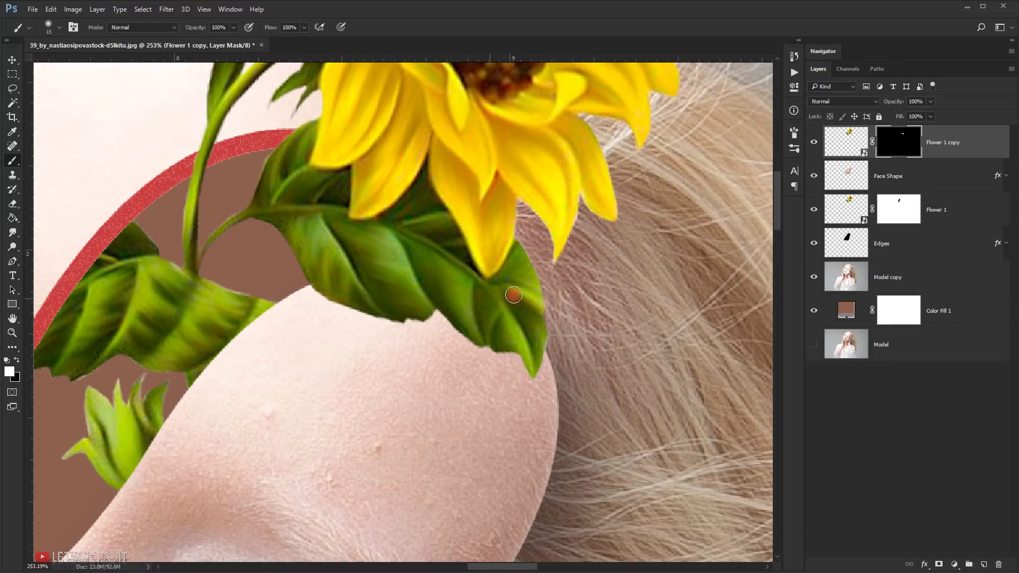
pyautogui.scroll(-2, 497, 290)
pyautogui.scroll(-4, 496, 290)
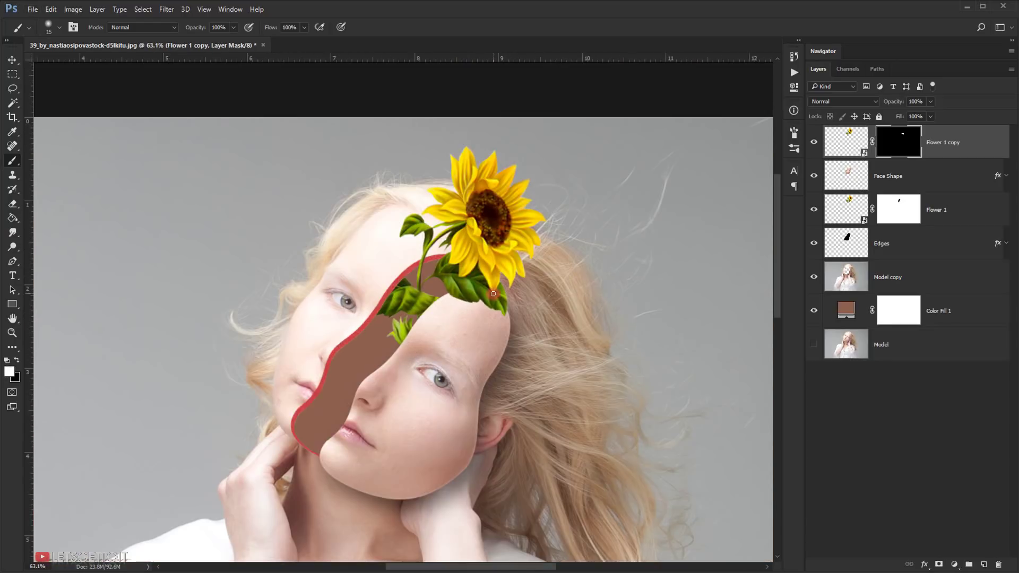
pyautogui.scroll(2, 467, 196)
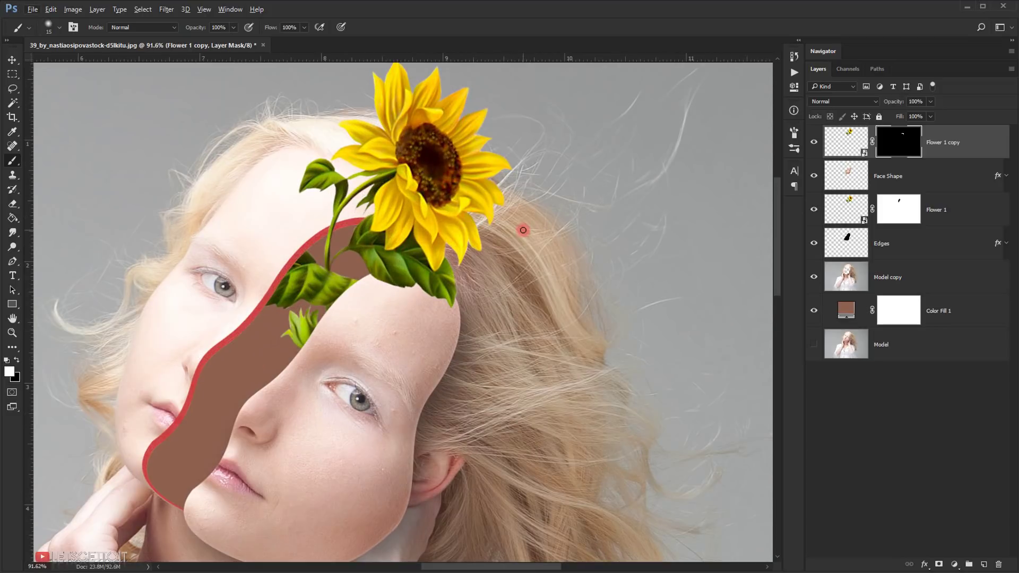
pyautogui.scroll(-3, 522, 230)
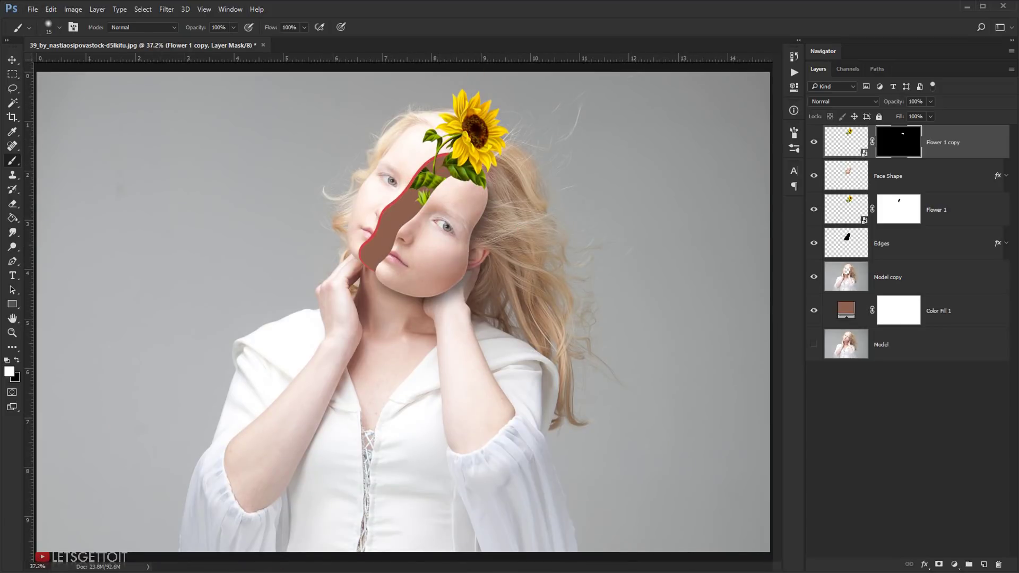
# Place 6.png from the 30 pngs folder into the portrait at about 52% scale, and move its layer directly below Face Shape.
pyautogui.hotkey('alt', 'Tab')
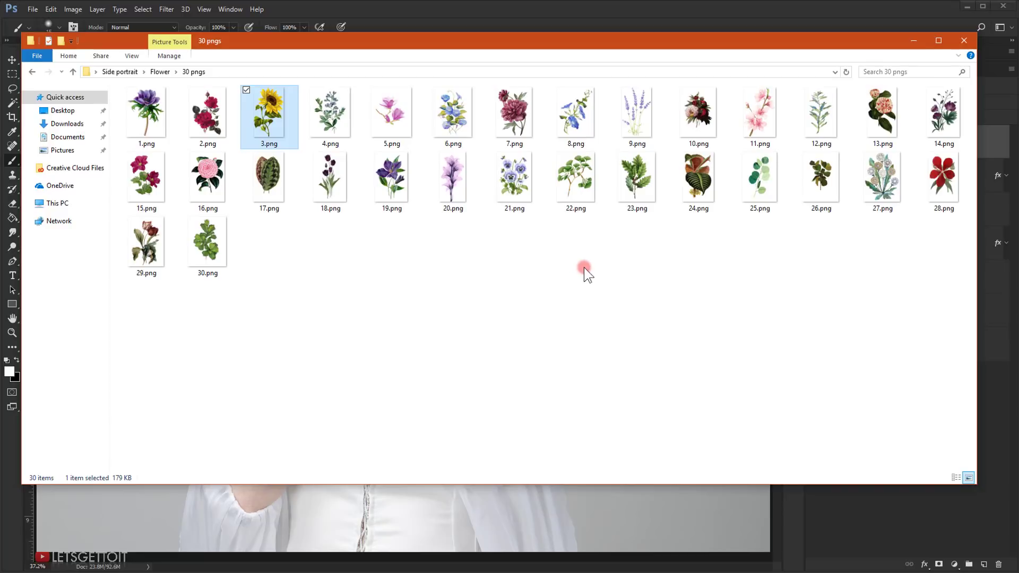
pyautogui.moveTo(453, 113); pyautogui.dragTo(408, 515)
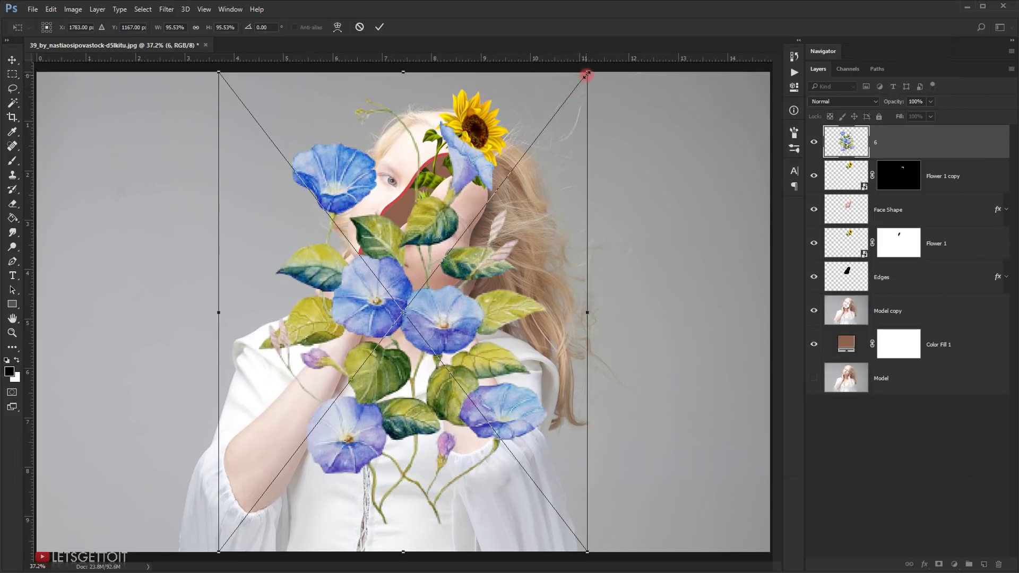
pyautogui.moveTo(587, 74); pyautogui.dragTo(496, 187)
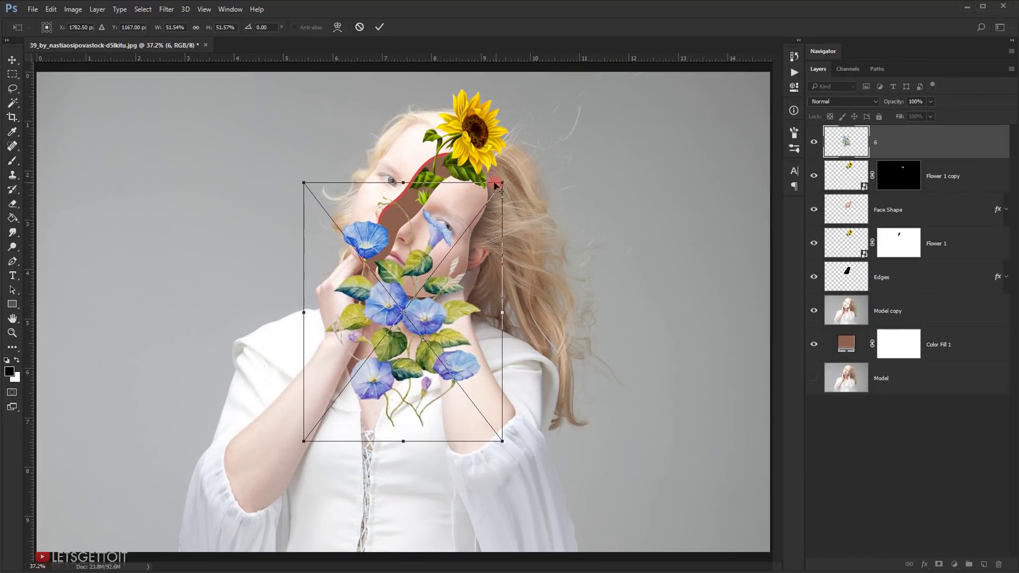
pyautogui.moveTo(404, 332); pyautogui.dragTo(396, 305)
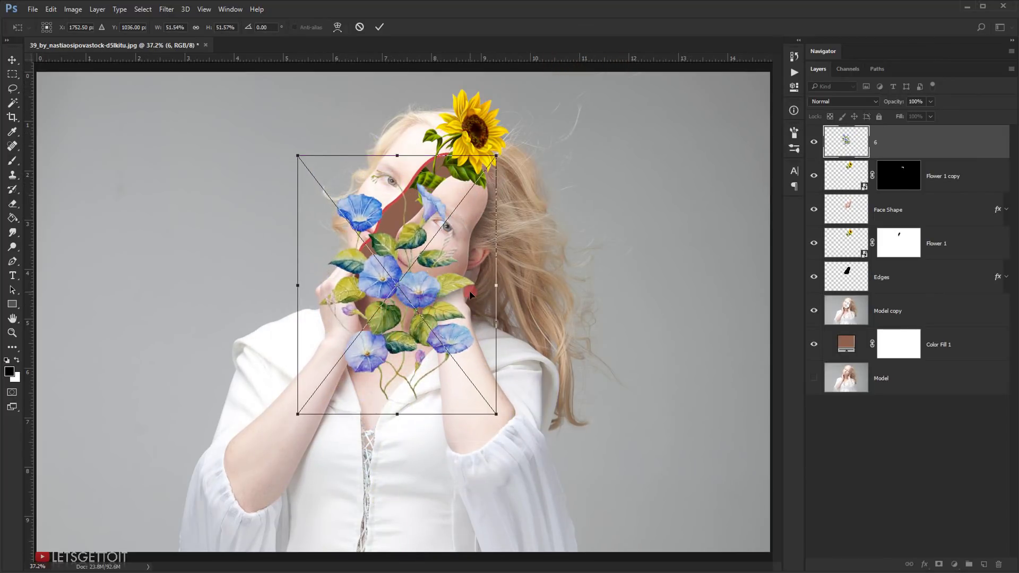
pyautogui.press('Return')
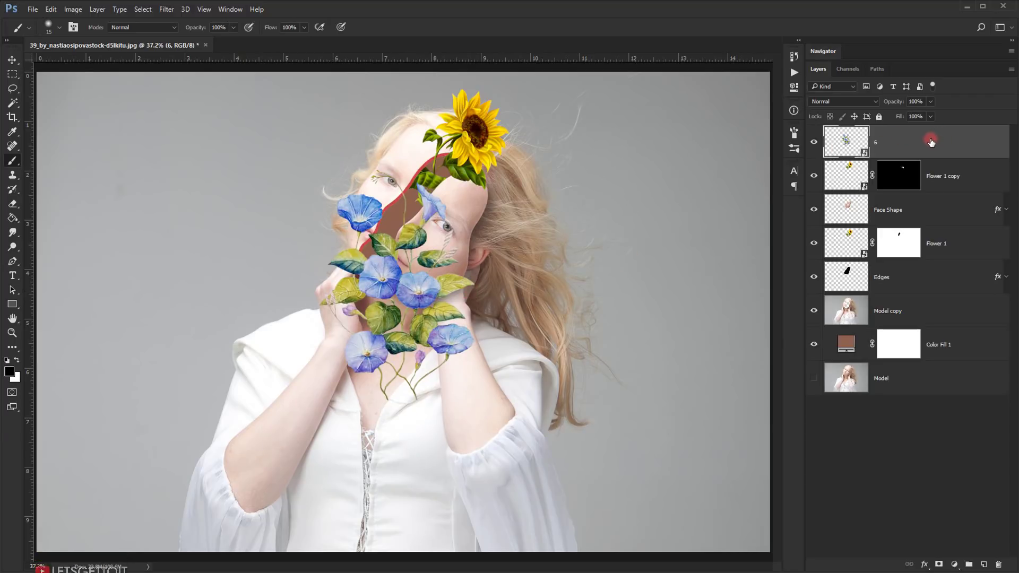
pyautogui.moveTo(920, 142); pyautogui.dragTo(897, 222)
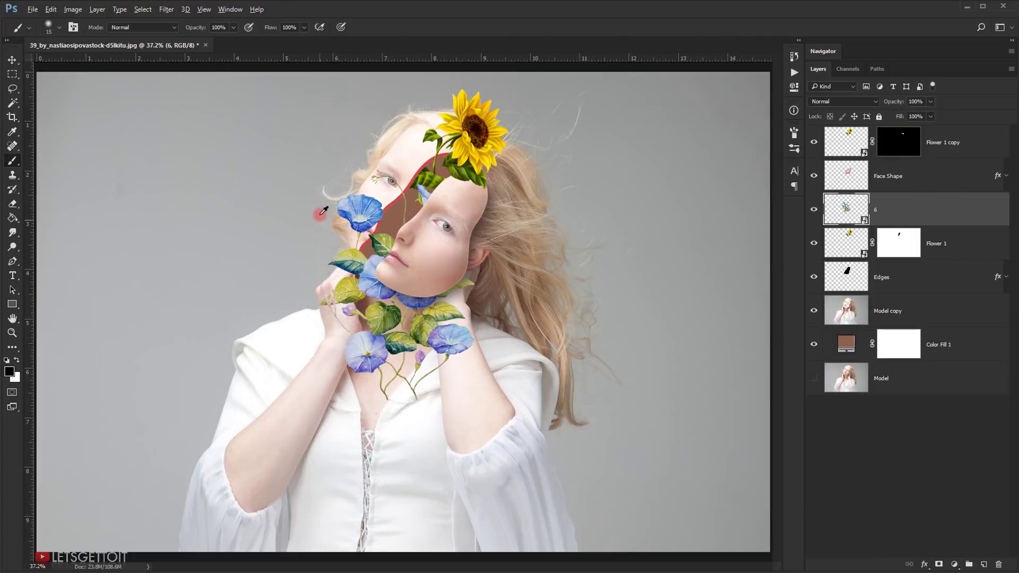
# Transform the blue flower layer 6, scaling it to about 36% and rotating it to about -9° over the face gap.
pyautogui.scroll(1, 319, 215)
pyautogui.hotkey('ctrl', 't')
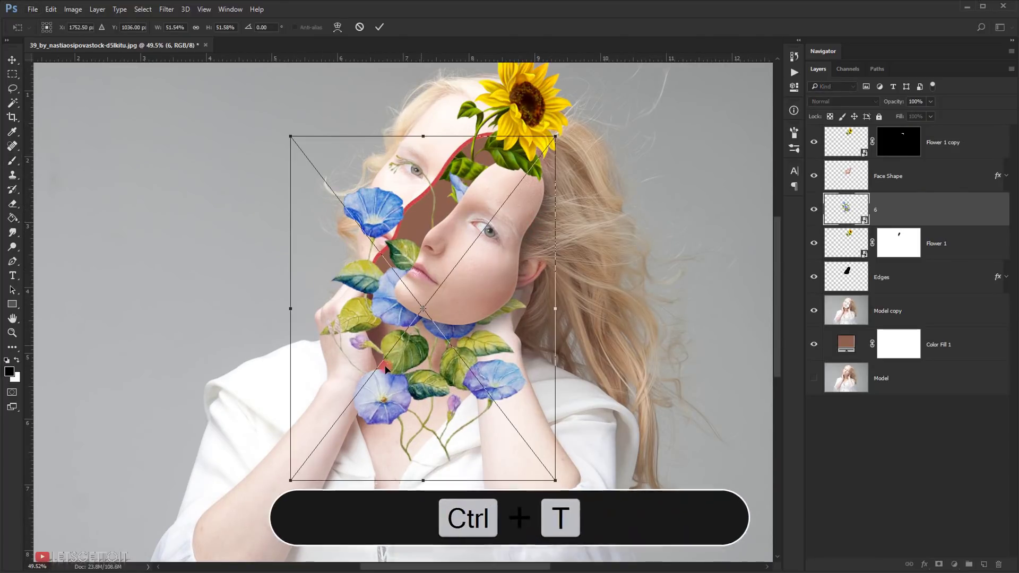
pyautogui.moveTo(391, 361); pyautogui.dragTo(408, 320)
pyautogui.moveTo(570, 96); pyautogui.dragTo(461, 106)
pyautogui.moveTo(478, 276)
pyautogui.mouseDown()
pyautogui.moveTo(469, 256)
pyautogui.moveTo(473, 278)
pyautogui.mouseUp()
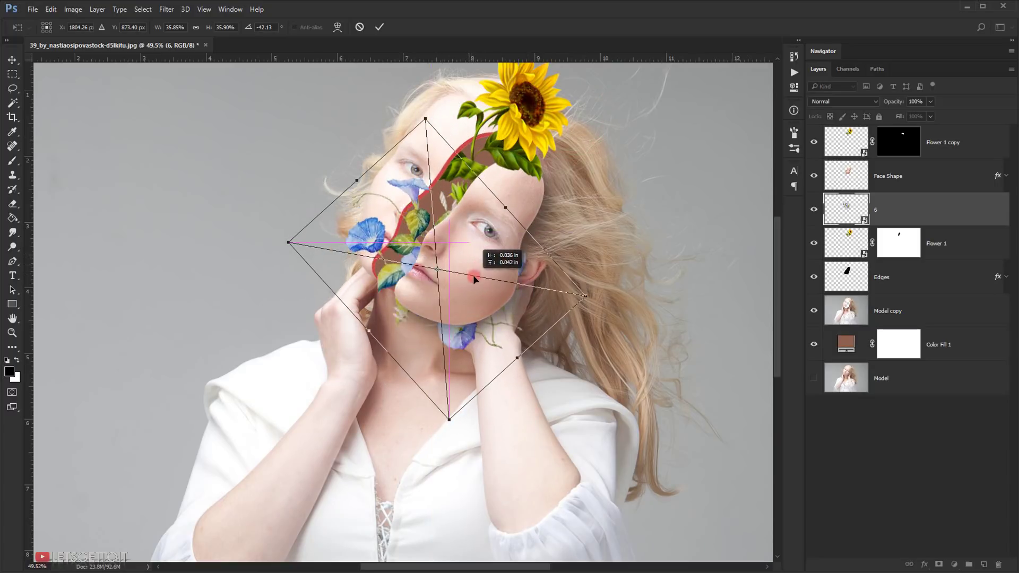
pyautogui.moveTo(547, 205); pyautogui.dragTo(483, 183)
pyautogui.moveTo(465, 266)
pyautogui.mouseDown()
pyautogui.moveTo(480, 237)
pyautogui.moveTo(458, 250)
pyautogui.mouseUp()
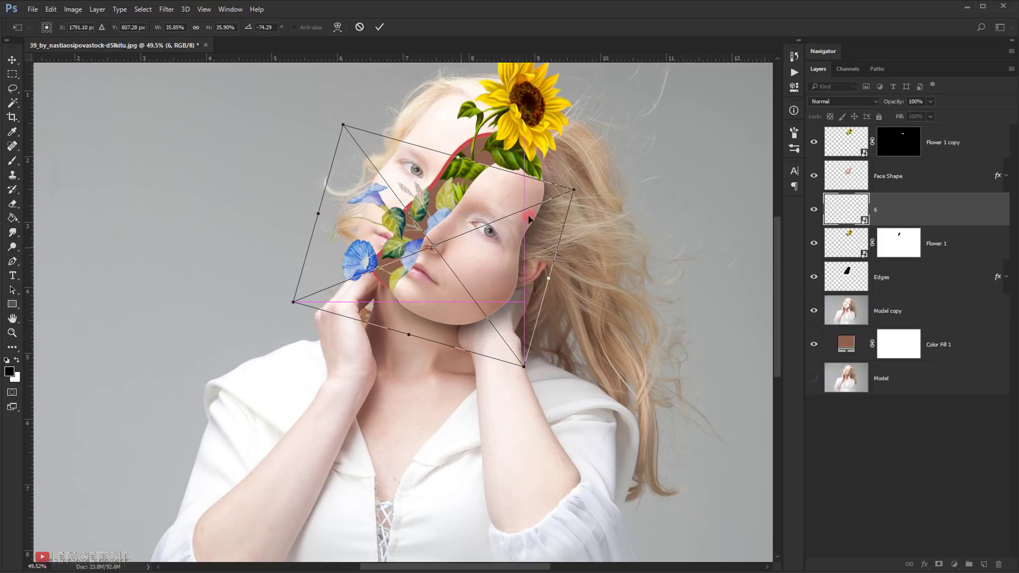
pyautogui.moveTo(587, 151); pyautogui.dragTo(523, 300)
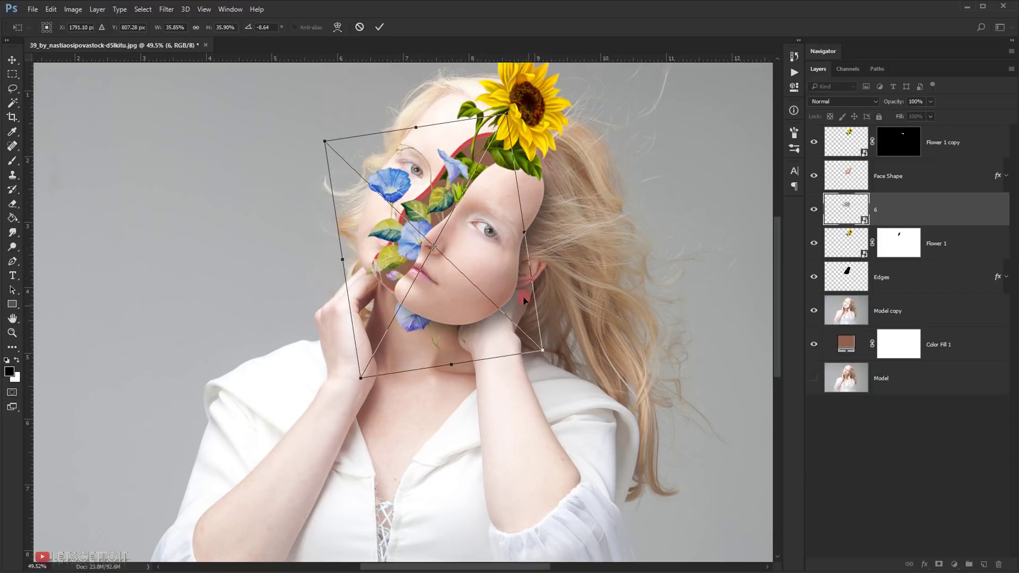
# Flip the blue flowers horizontally, rotate them to about -101°, position them so they emerge from the face gap, and apply the transform.
pyautogui.rightClick(474, 212)
pyautogui.click(539, 361)
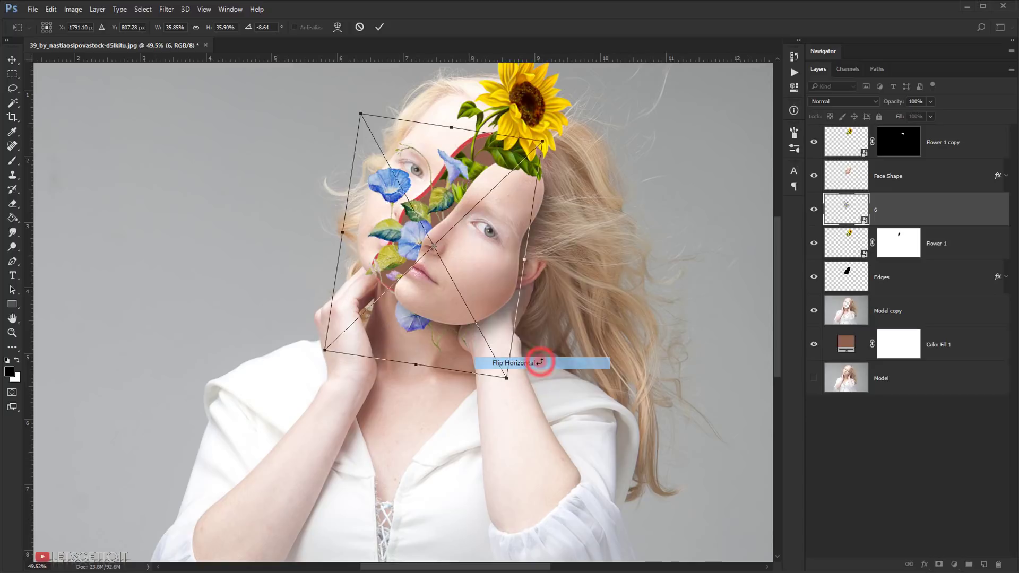
pyautogui.moveTo(475, 237); pyautogui.dragTo(438, 283)
pyautogui.moveTo(580, 157); pyautogui.dragTo(387, 149)
pyautogui.moveTo(437, 270); pyautogui.dragTo(491, 259)
pyautogui.moveTo(599, 178); pyautogui.dragTo(617, 207)
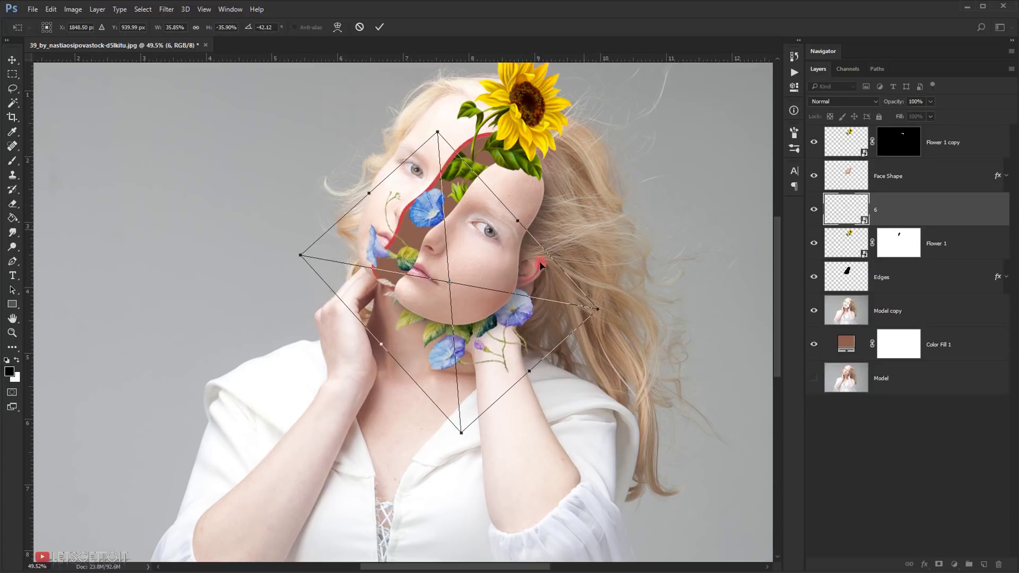
pyautogui.moveTo(499, 281)
pyautogui.mouseDown()
pyautogui.moveTo(482, 277)
pyautogui.moveTo(505, 279)
pyautogui.moveTo(507, 297)
pyautogui.mouseUp()
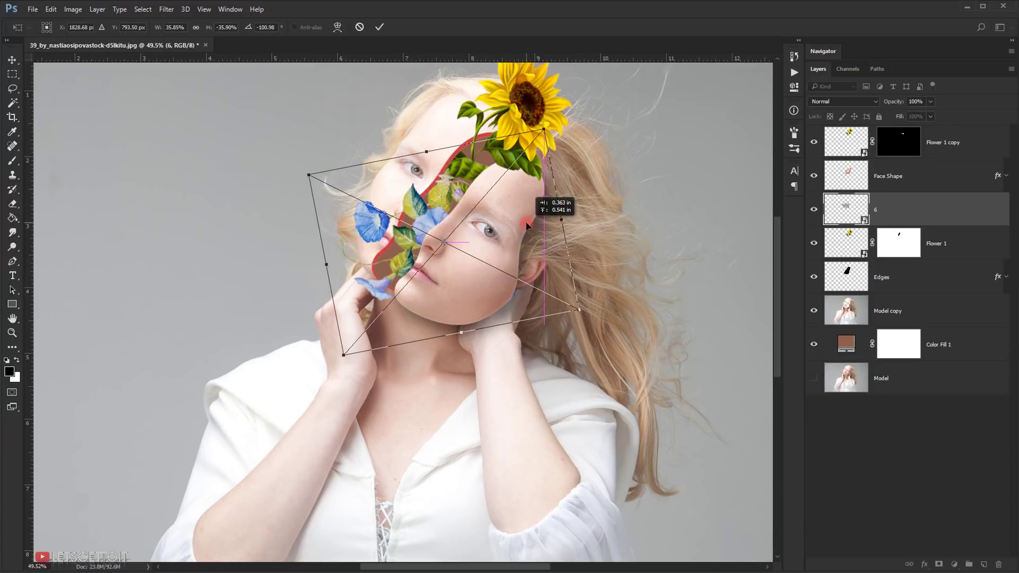
pyautogui.moveTo(525, 223); pyautogui.dragTo(525, 221)
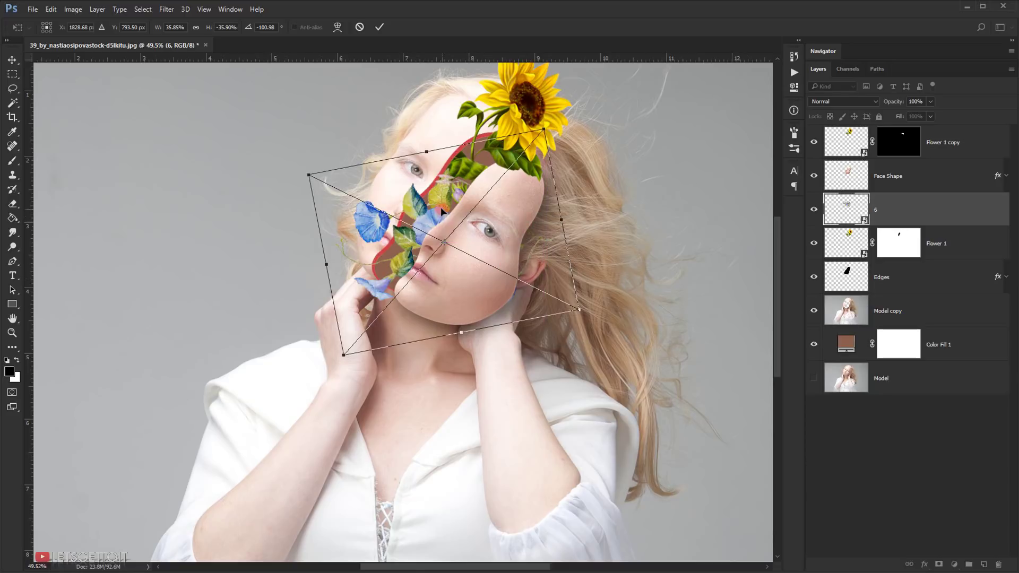
pyautogui.scroll(5, 440, 211)
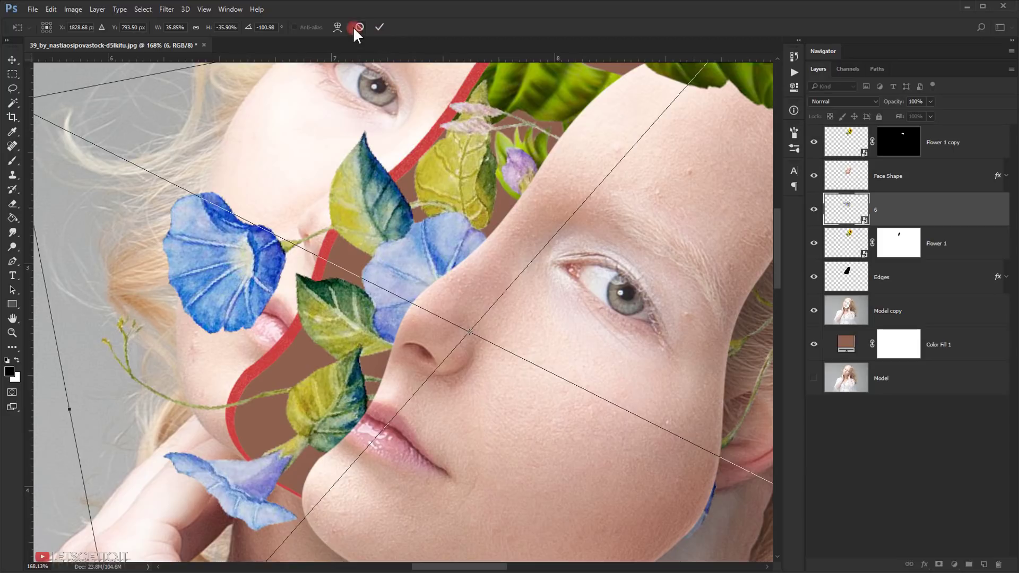
pyautogui.click(378, 27)
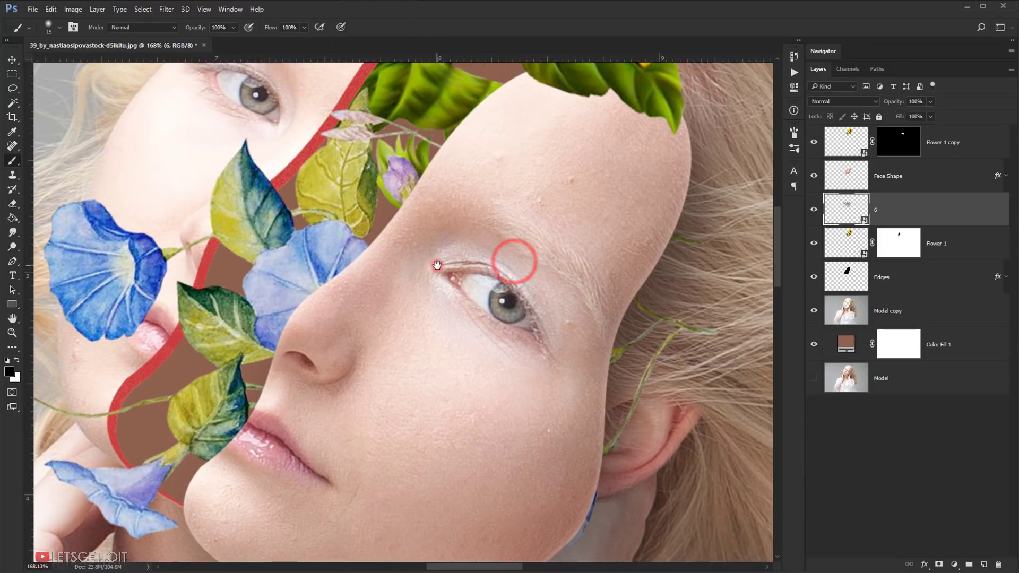
# Add a mask to layer 6 and paint black with a small soft brush to hide the middle leaf's tip outside the red cut edge.
pyautogui.scroll(-2, 441, 250)
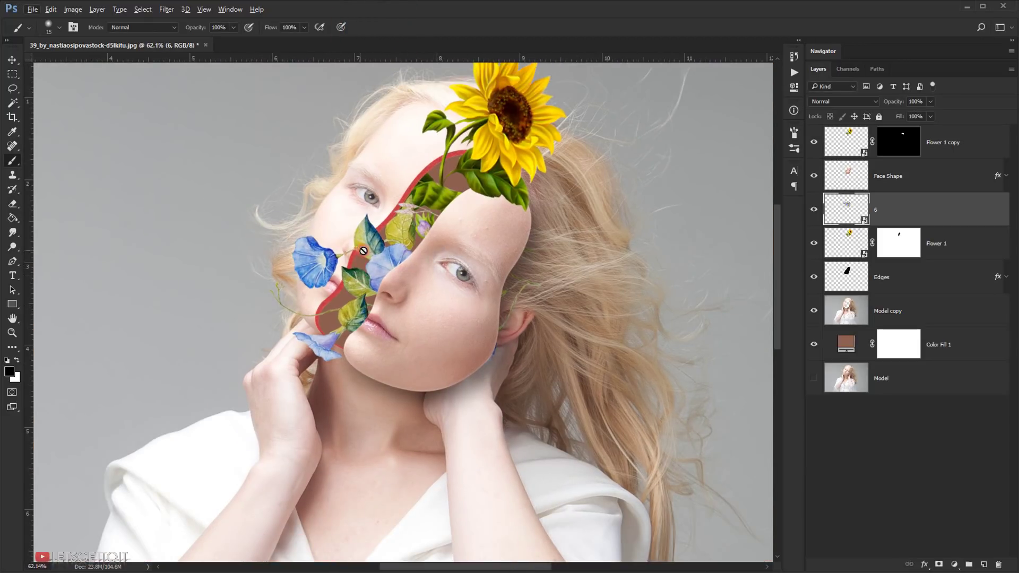
pyautogui.scroll(2, 363, 251)
pyautogui.scroll(3, 362, 268)
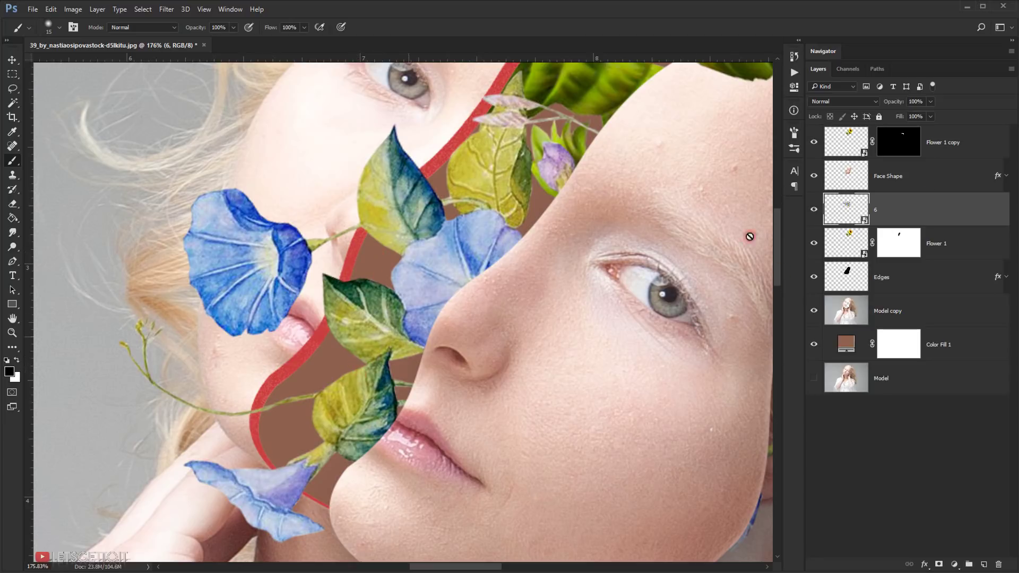
pyautogui.click(938, 564)
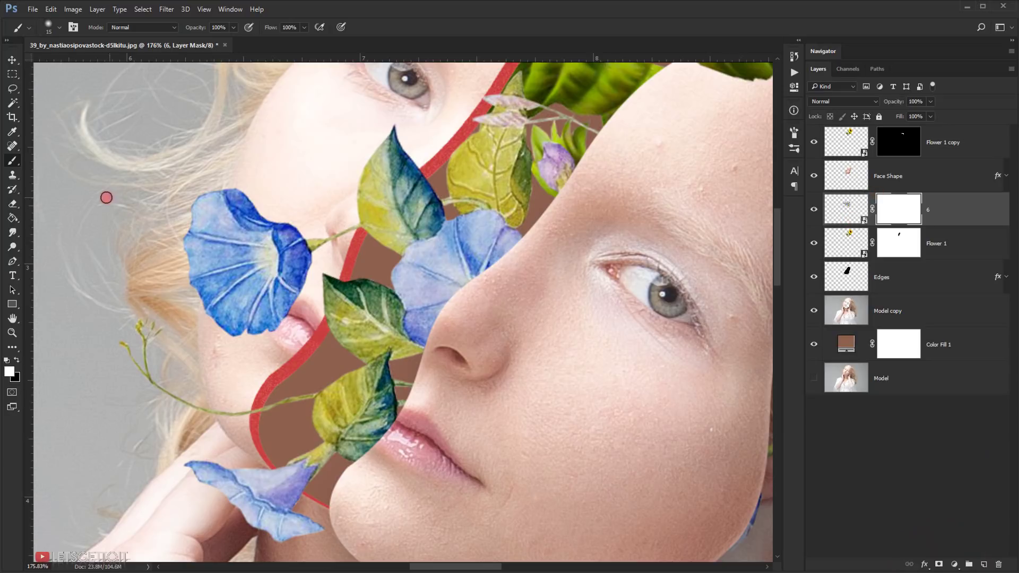
pyautogui.scroll(2, 321, 290)
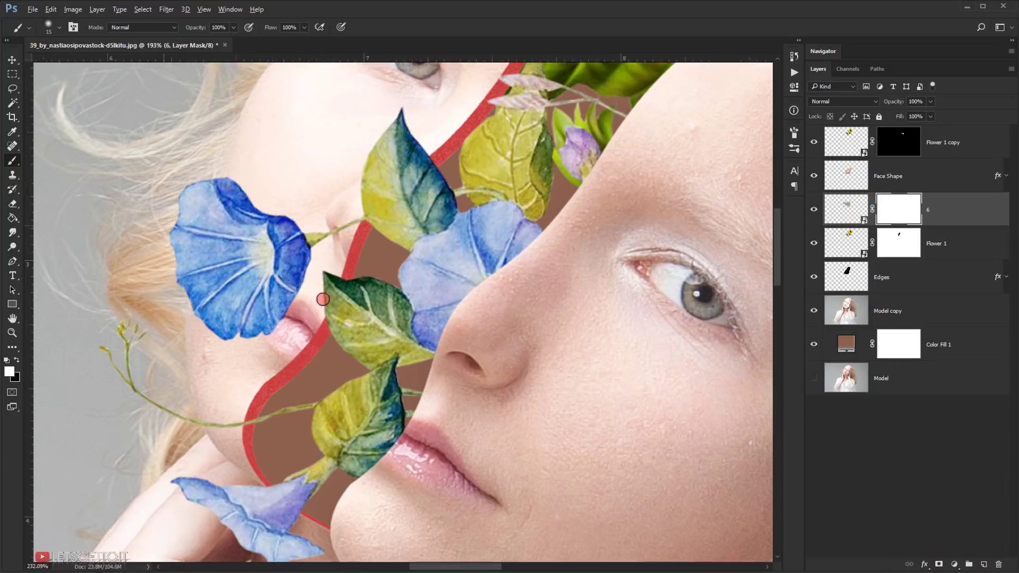
pyautogui.press('x')
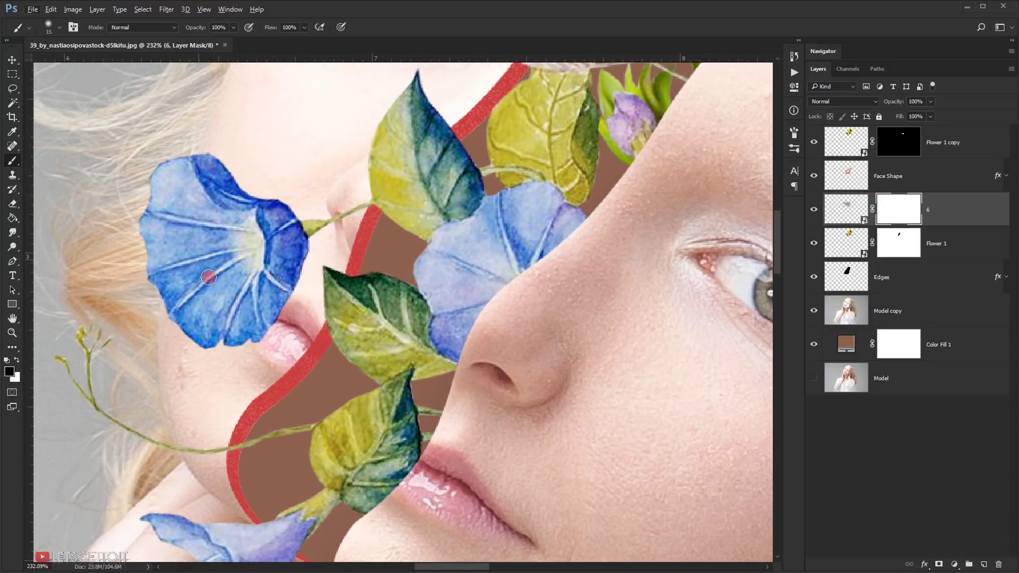
pyautogui.moveTo(330, 277)
pyautogui.mouseDown()
pyautogui.moveTo(332, 289)
pyautogui.moveTo(345, 269)
pyautogui.mouseUp()
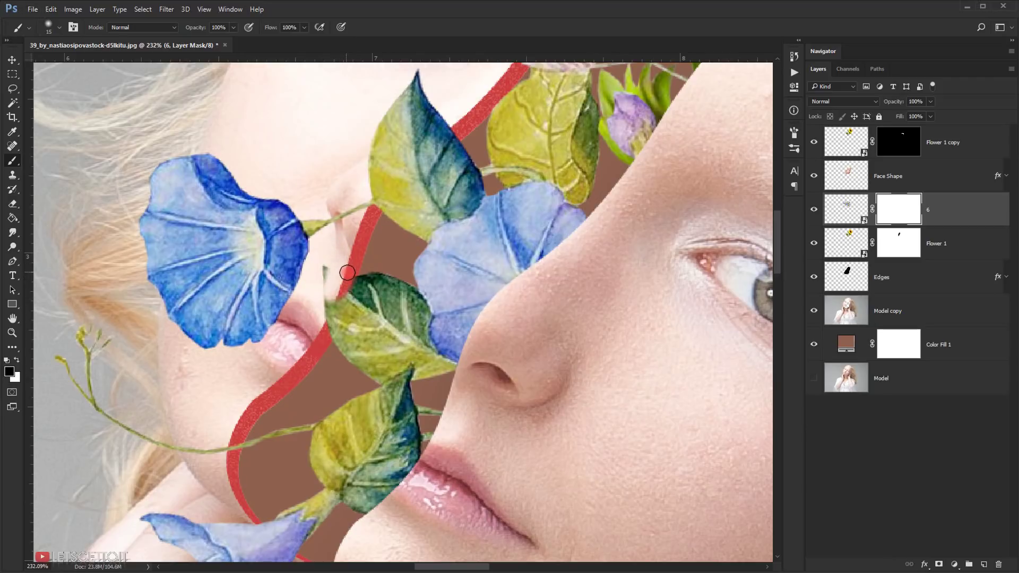
pyautogui.scroll(2, 347, 273)
pyautogui.keyDown('alt'); pyautogui.rightClick(325, 276); pyautogui.keyUp('alt')
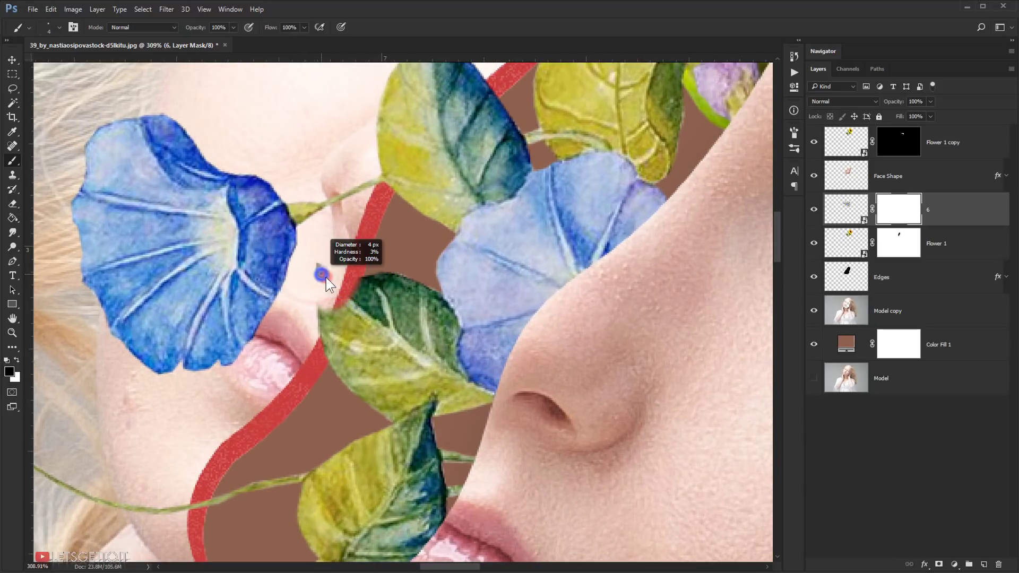
pyautogui.moveTo(348, 288); pyautogui.dragTo(321, 329)
pyautogui.keyDown('alt'); pyautogui.rightClick(312, 335); pyautogui.keyUp('alt')
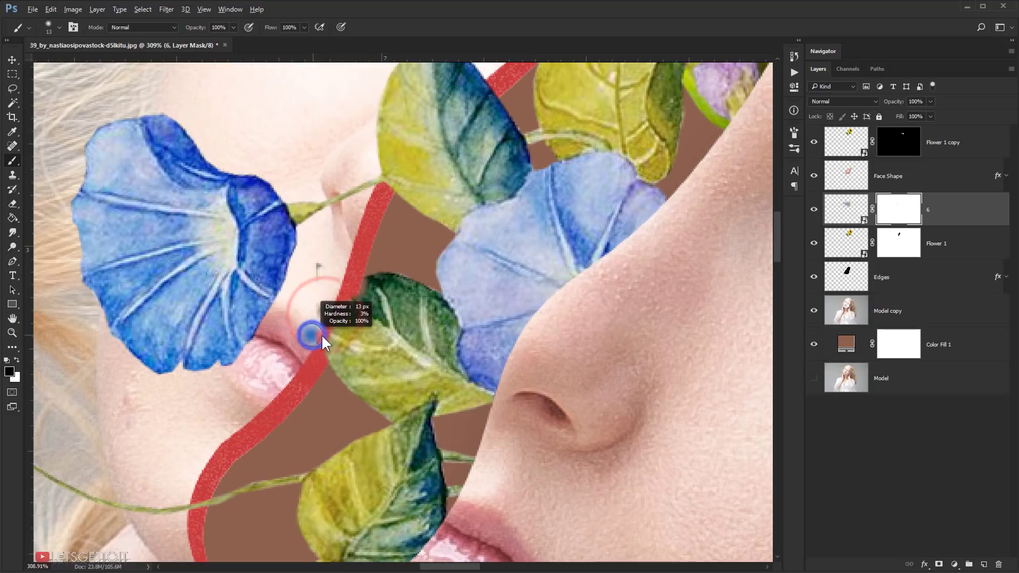
pyautogui.keyDown('alt'); pyautogui.rightClick(325, 342); pyautogui.keyUp('alt')
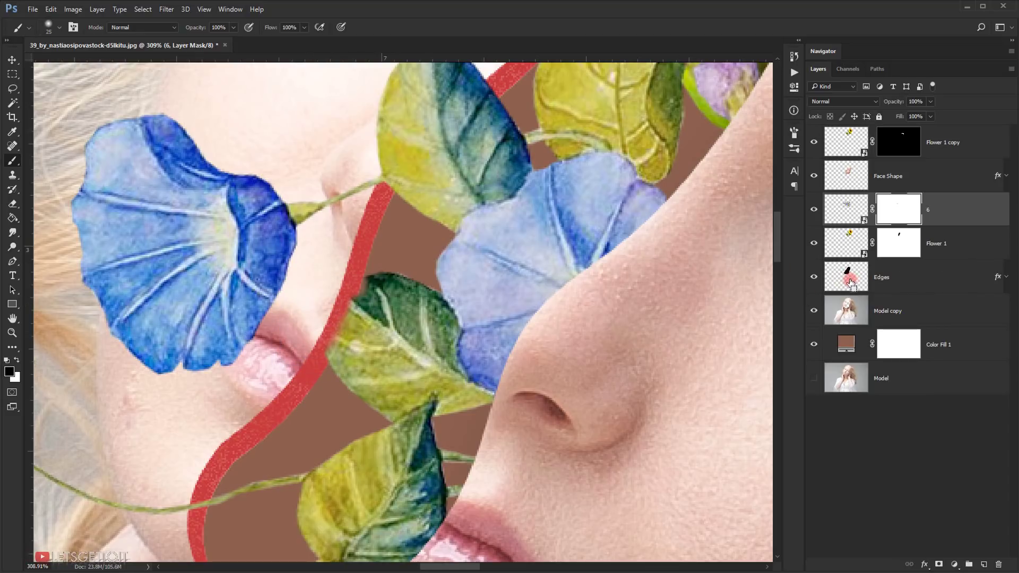
# Load the Edges layer as a selection and paint white on the layer 6 mask to restore the middle leaf inside the gap.
pyautogui.keyDown('ctrl'); pyautogui.click(850, 282); pyautogui.keyUp('ctrl')
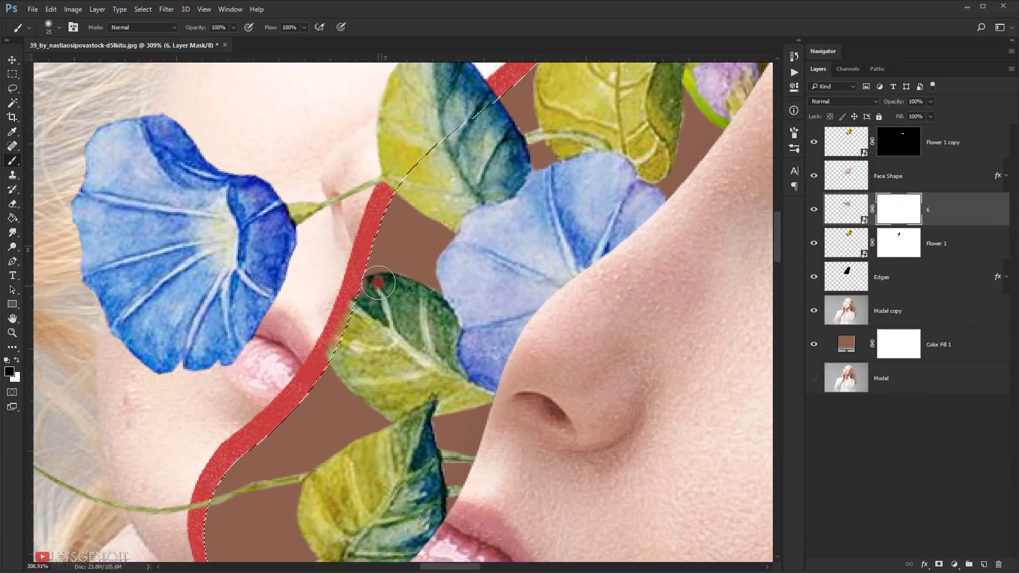
pyautogui.press('x')
pyautogui.click(375, 287)
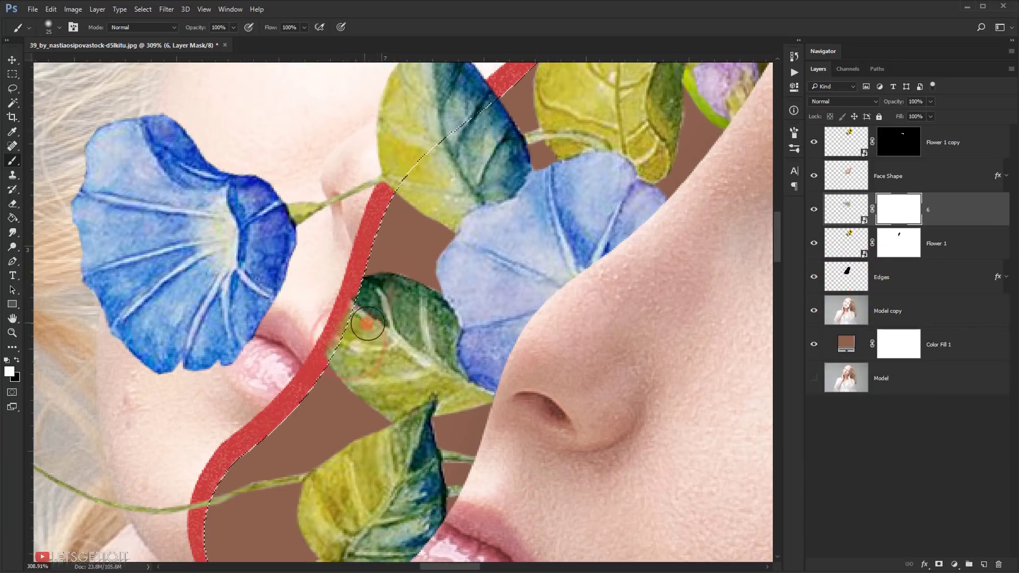
pyautogui.moveTo(367, 324)
pyautogui.mouseDown()
pyautogui.moveTo(401, 316)
pyautogui.moveTo(360, 345)
pyautogui.moveTo(344, 399)
pyautogui.moveTo(424, 351)
pyautogui.mouseUp()
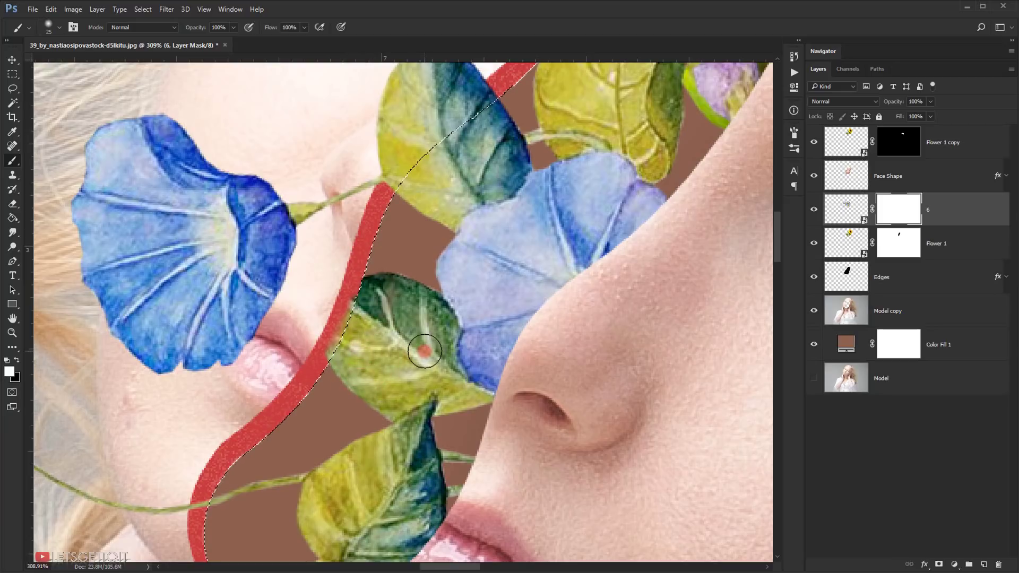
# Invert the selection, paint black on the layer 6 mask along the outside of the middle leaf, and deselect.
pyautogui.hotkey('ctrl', 'shift', 'i')
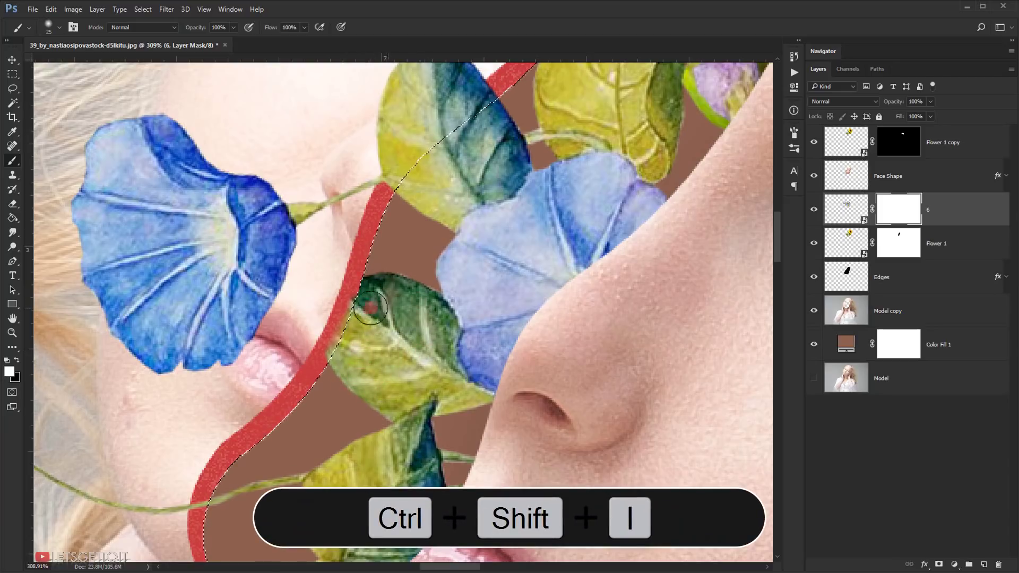
pyautogui.press('x')
pyautogui.click(341, 294)
pyautogui.moveTo(326, 321); pyautogui.dragTo(313, 352)
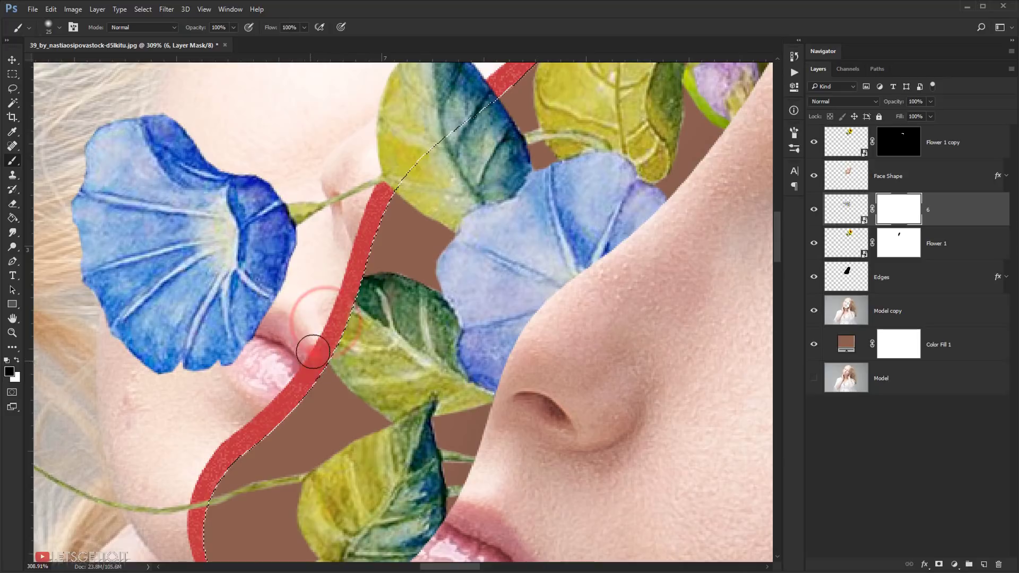
pyautogui.click(339, 292)
pyautogui.click(316, 346)
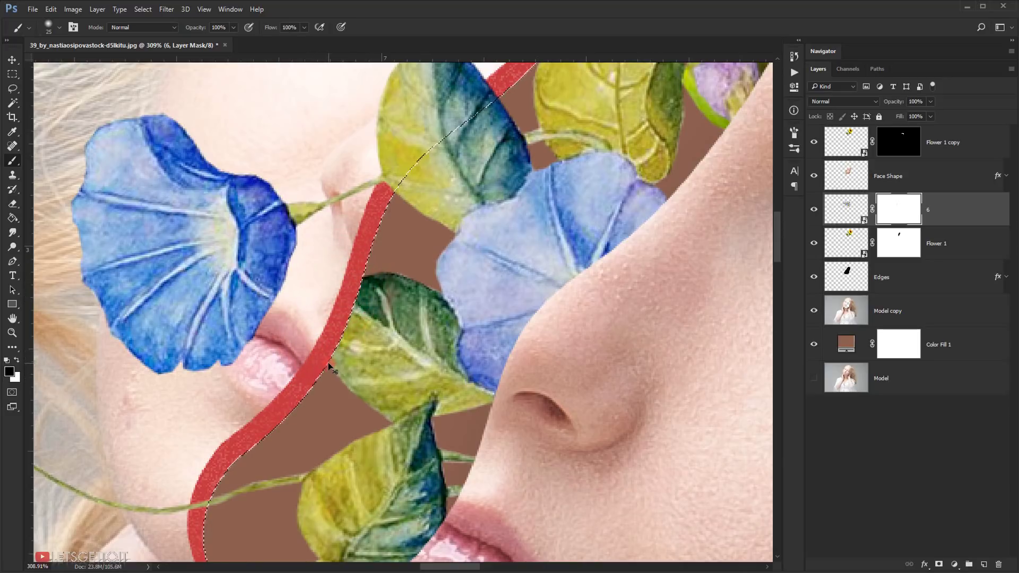
pyautogui.hotkey('ctrl', 'd')
# Examine how the blue flowers and leaves fill the face gap, both up close and in the whole portrait.
pyautogui.scroll(-6, 328, 328)
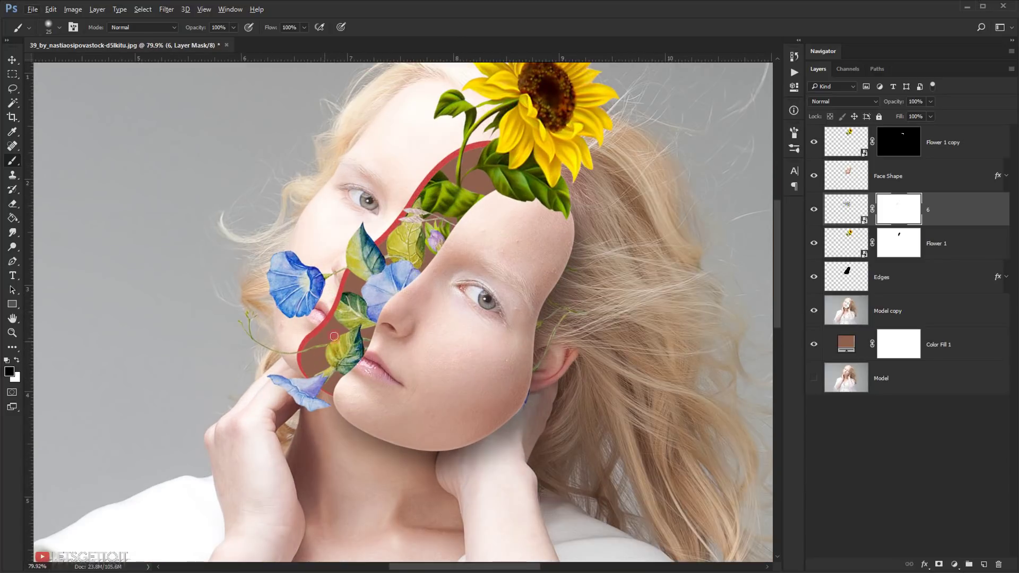
pyautogui.moveTo(461, 302)
pyautogui.mouseDown()
pyautogui.moveTo(417, 377)
pyautogui.moveTo(424, 329)
pyautogui.moveTo(444, 306)
pyautogui.mouseUp()
pyautogui.scroll(3, 366, 322)
pyautogui.scroll(-3, 444, 306)
pyautogui.scroll(3, 429, 307)
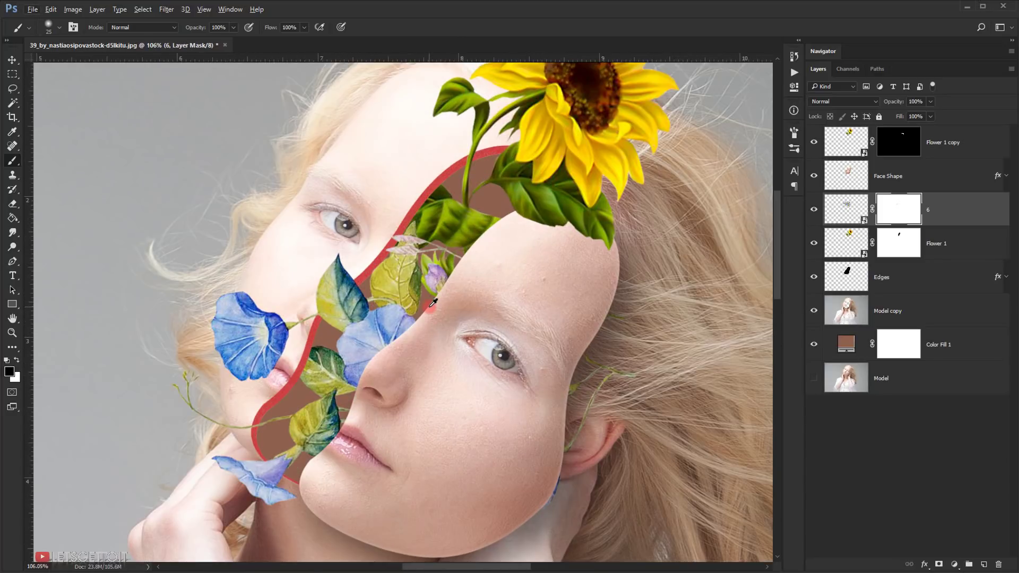
pyautogui.scroll(-2, 433, 303)
pyautogui.scroll(-2, 430, 310)
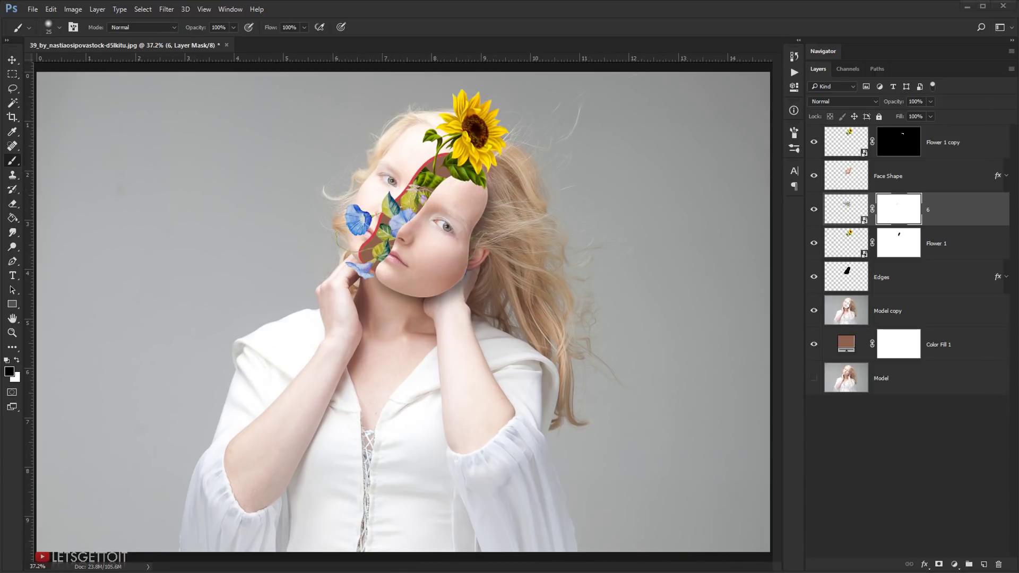
# Place 11.png from the 30 pngs folder in File Explorer into the portrait and scale it down to about 35%.
pyautogui.hotkey('alt', 'Tab')
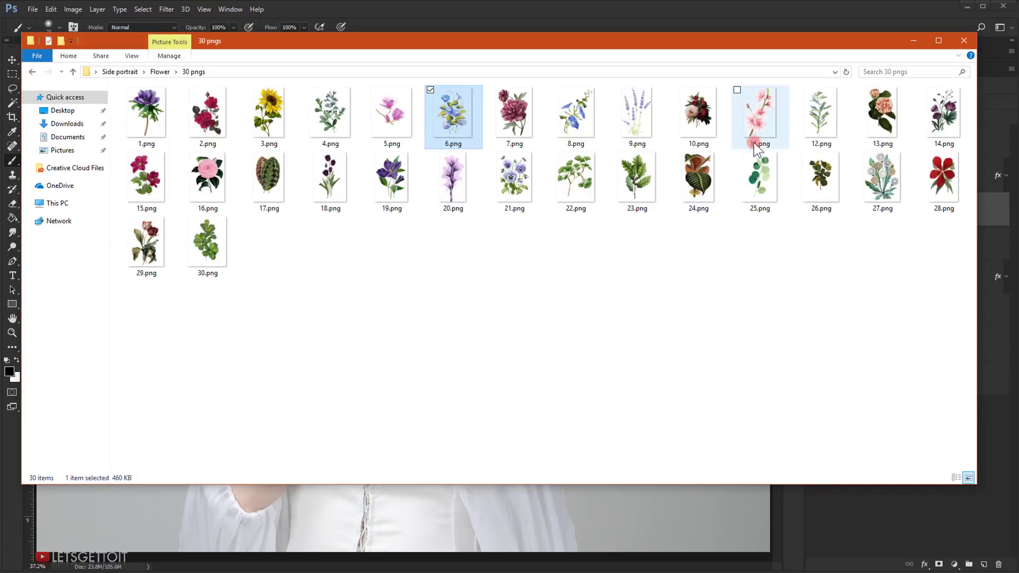
pyautogui.moveTo(771, 115); pyautogui.dragTo(462, 489)
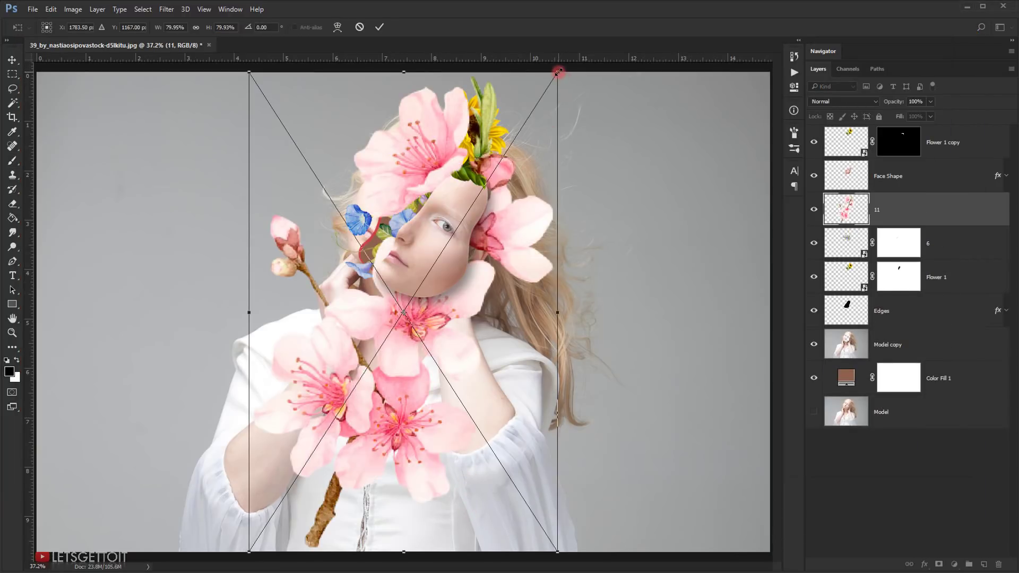
pyautogui.moveTo(559, 71); pyautogui.dragTo(485, 213)
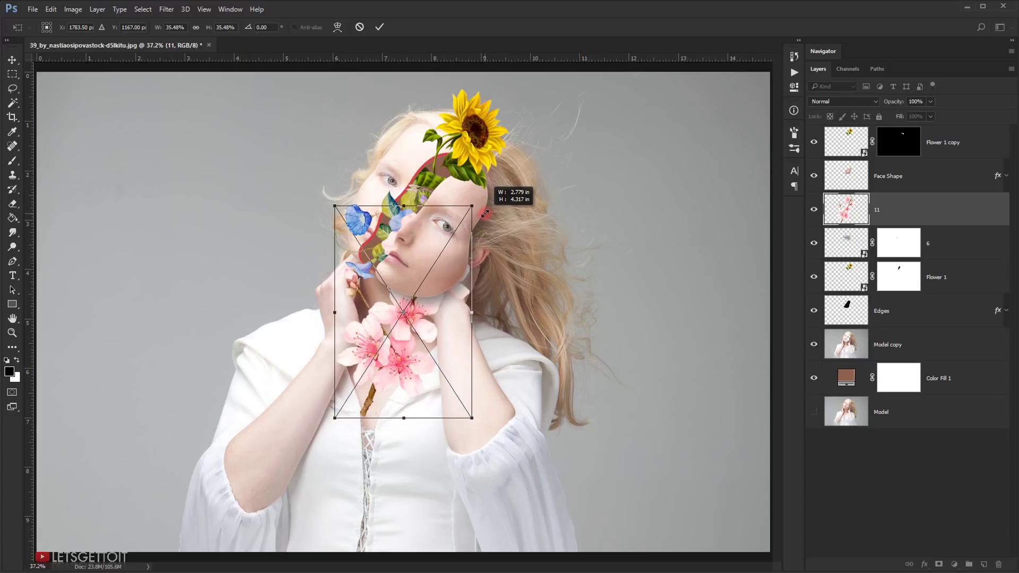
# Fit the pink blossom branch into the face gap beside the sunflower, scaled to 25.85% and rotated to -19.07°.
pyautogui.moveTo(413, 381); pyautogui.dragTo(442, 334)
pyautogui.moveTo(506, 250); pyautogui.dragTo(498, 292)
pyautogui.moveTo(440, 316); pyautogui.dragTo(457, 267)
pyautogui.moveTo(562, 164); pyautogui.dragTo(532, 180)
pyautogui.moveTo(535, 175); pyautogui.dragTo(497, 136)
pyautogui.moveTo(484, 232); pyautogui.dragTo(473, 212)
pyautogui.moveTo(537, 220); pyautogui.dragTo(536, 186)
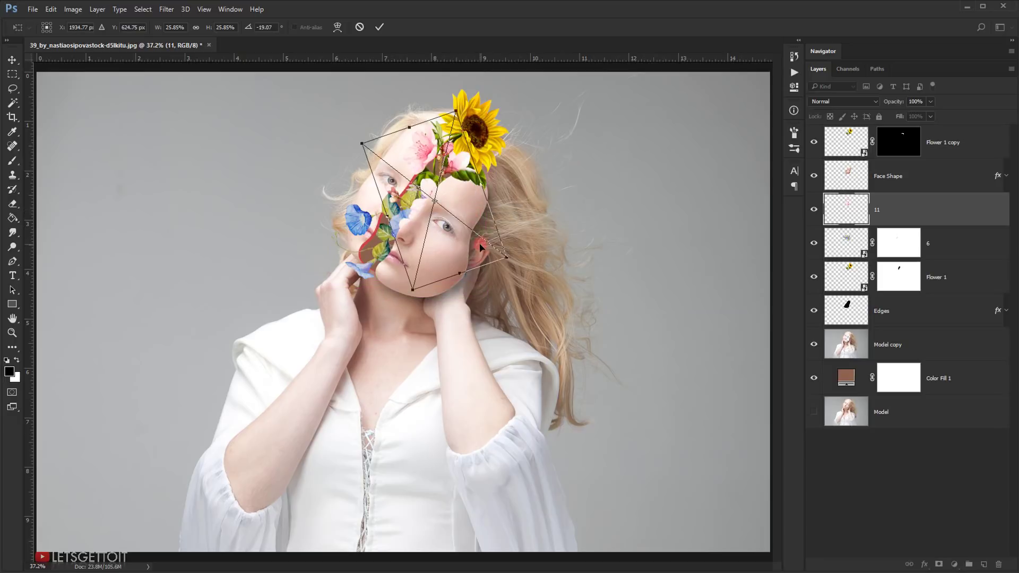
pyautogui.moveTo(479, 245); pyautogui.dragTo(484, 226)
pyautogui.moveTo(450, 105); pyautogui.dragTo(455, 115)
pyautogui.moveTo(459, 195); pyautogui.dragTo(449, 213)
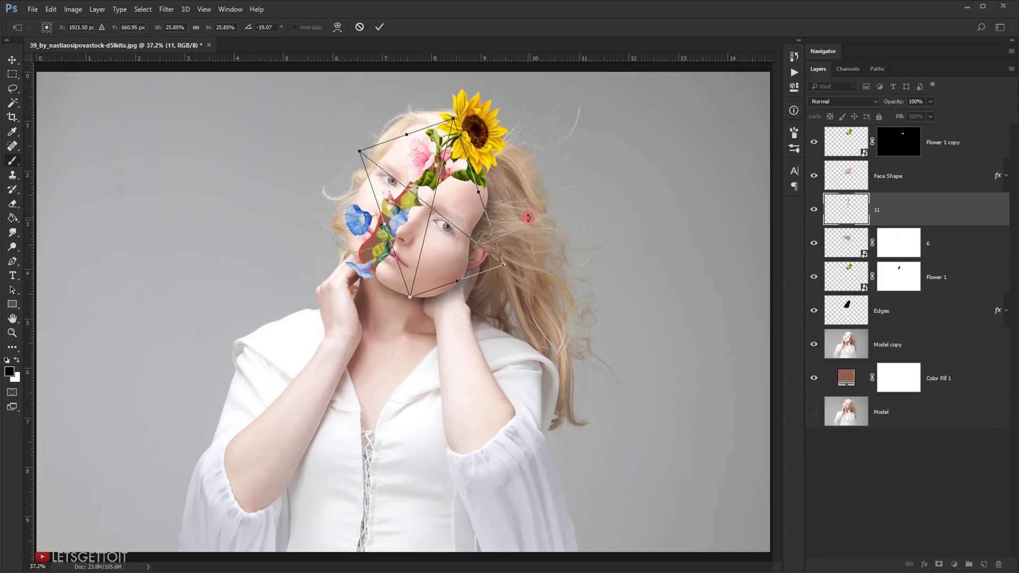
pyautogui.press('Return')
# Add a mask to layer 11 and paint black with a soft brush to hide the pink petals covering the sunflower's leaf.
pyautogui.scroll(8, 468, 197)
pyautogui.moveTo(422, 211); pyautogui.dragTo(420, 266)
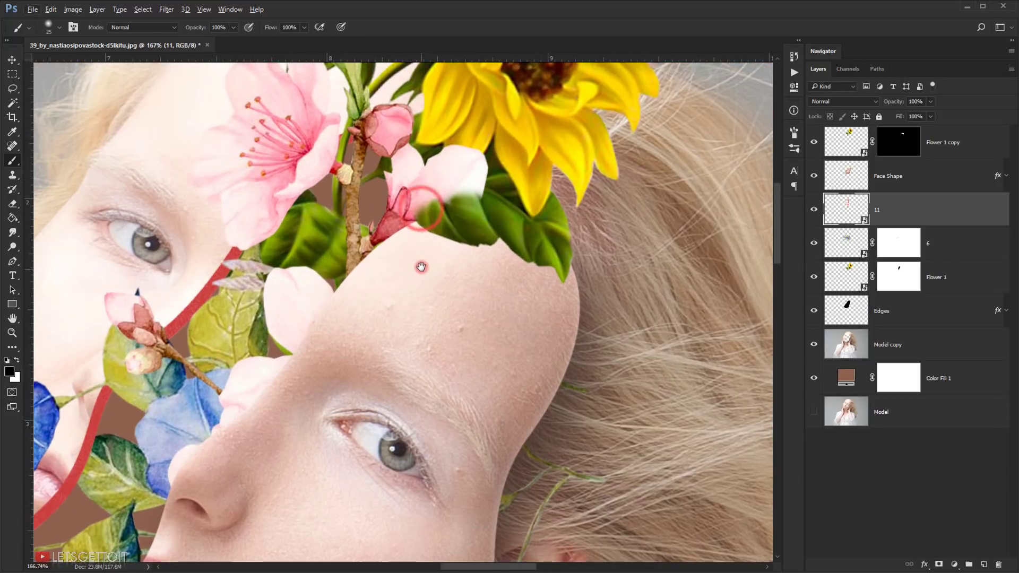
pyautogui.scroll(-3, 579, 267)
pyautogui.scroll(6, 361, 152)
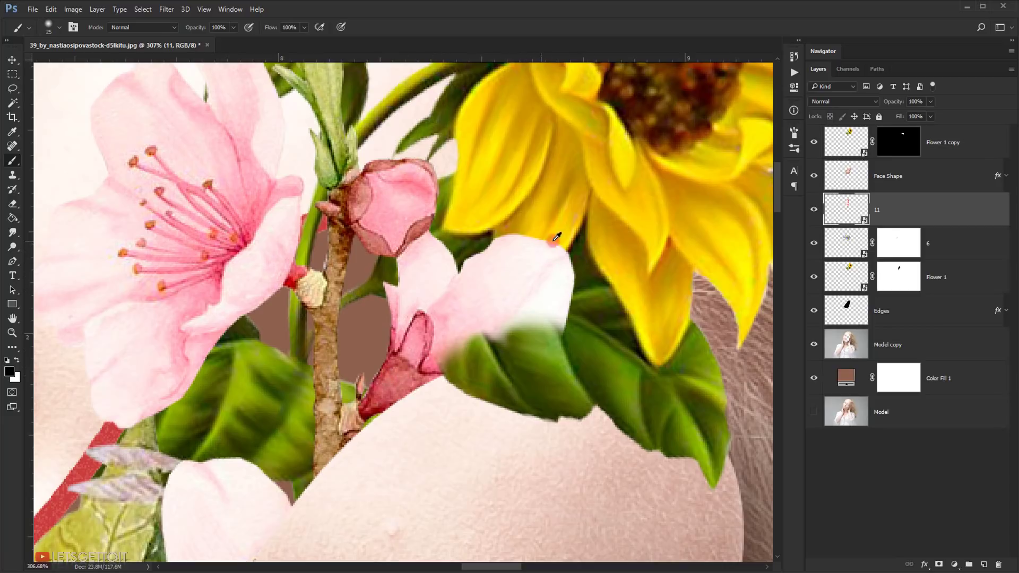
pyautogui.moveTo(562, 294); pyautogui.dragTo(505, 305)
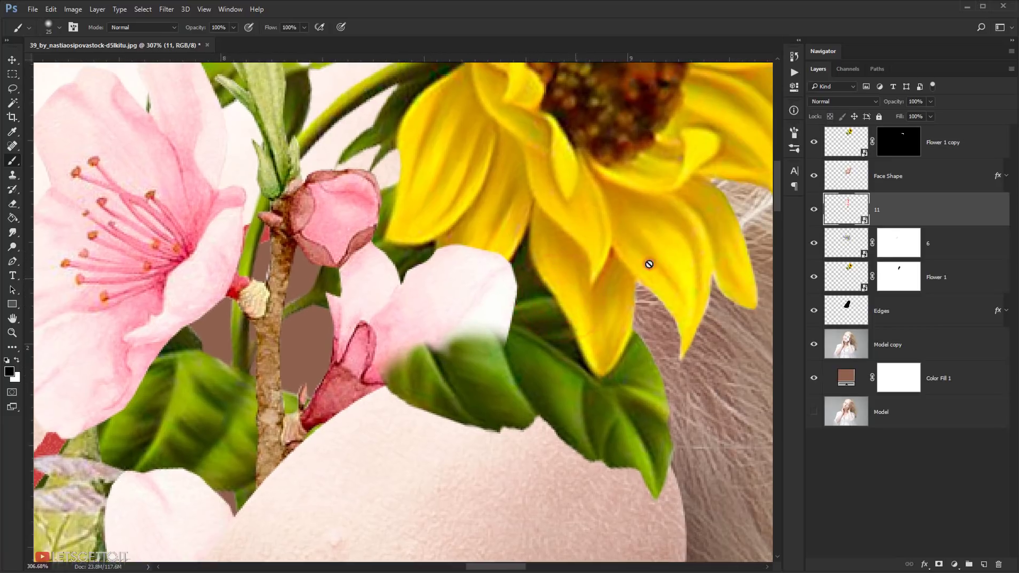
pyautogui.click(936, 565)
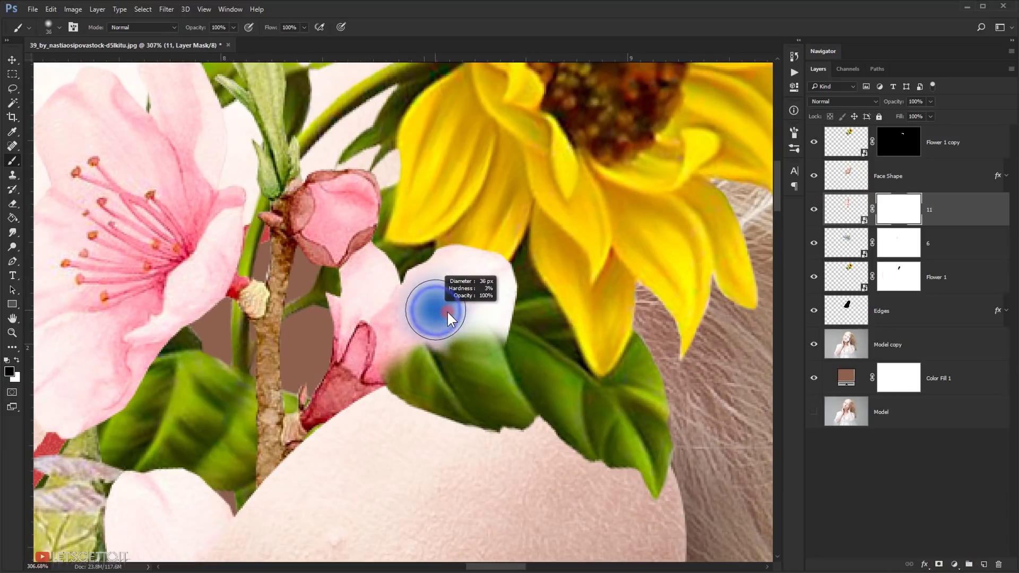
pyautogui.moveTo(467, 303)
pyautogui.mouseDown()
pyautogui.moveTo(505, 257)
pyautogui.moveTo(490, 315)
pyautogui.moveTo(465, 328)
pyautogui.moveTo(451, 270)
pyautogui.moveTo(394, 305)
pyautogui.moveTo(408, 298)
pyautogui.moveTo(392, 348)
pyautogui.moveTo(372, 354)
pyautogui.moveTo(392, 362)
pyautogui.moveTo(387, 249)
pyautogui.moveTo(347, 301)
pyautogui.moveTo(370, 317)
pyautogui.mouseUp()
pyautogui.keyDown('alt'); pyautogui.rightClick(389, 352); pyautogui.keyUp('alt')
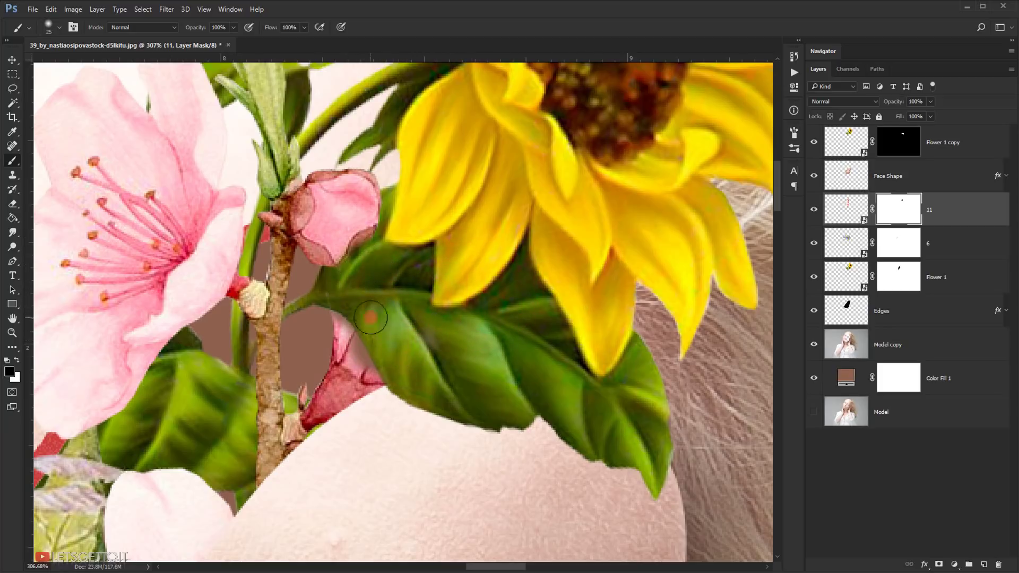
# Paint white on the layer 11 mask with a 12 px brush to restore the pink bud's edge beside the leaf.
pyautogui.press('x')
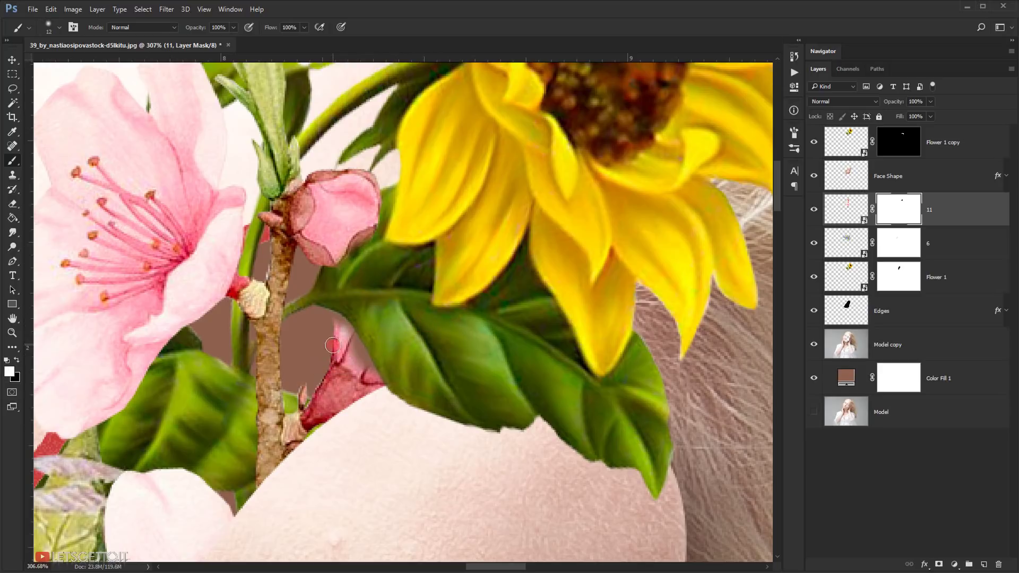
pyautogui.moveTo(332, 345)
pyautogui.mouseDown()
pyautogui.moveTo(363, 364)
pyautogui.moveTo(329, 324)
pyautogui.moveTo(348, 352)
pyautogui.mouseUp()
pyautogui.scroll(-5, 356, 371)
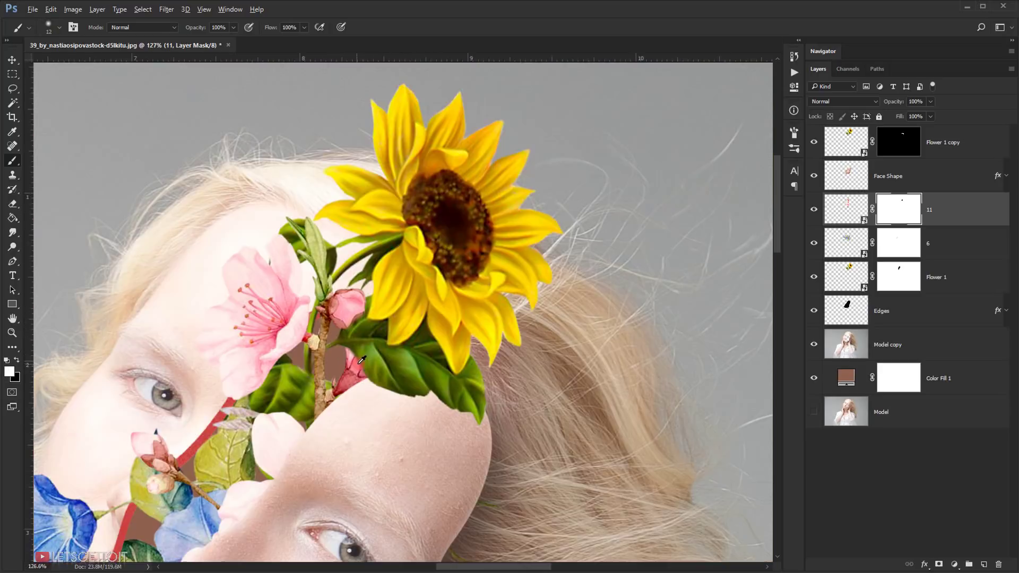
pyautogui.scroll(-2, 361, 360)
pyautogui.scroll(-2, 385, 375)
pyautogui.scroll(4, 371, 330)
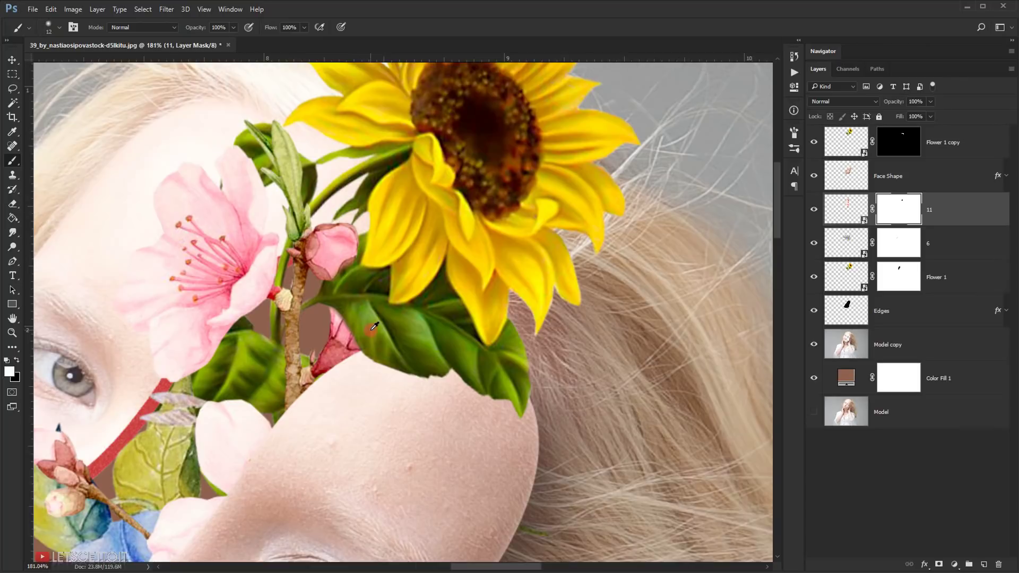
pyautogui.scroll(1, 371, 330)
pyautogui.scroll(-4, 352, 371)
pyautogui.scroll(-2, 345, 385)
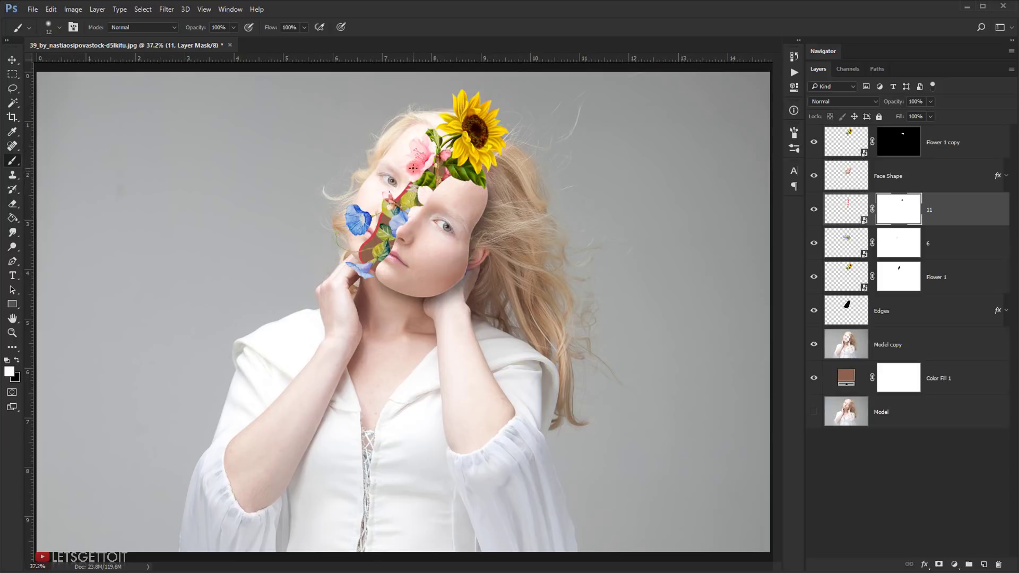
# Toggle the visibility of layers 11 and 6 to find the source of the stray green tendrils beside the ear.
pyautogui.scroll(4, 505, 230)
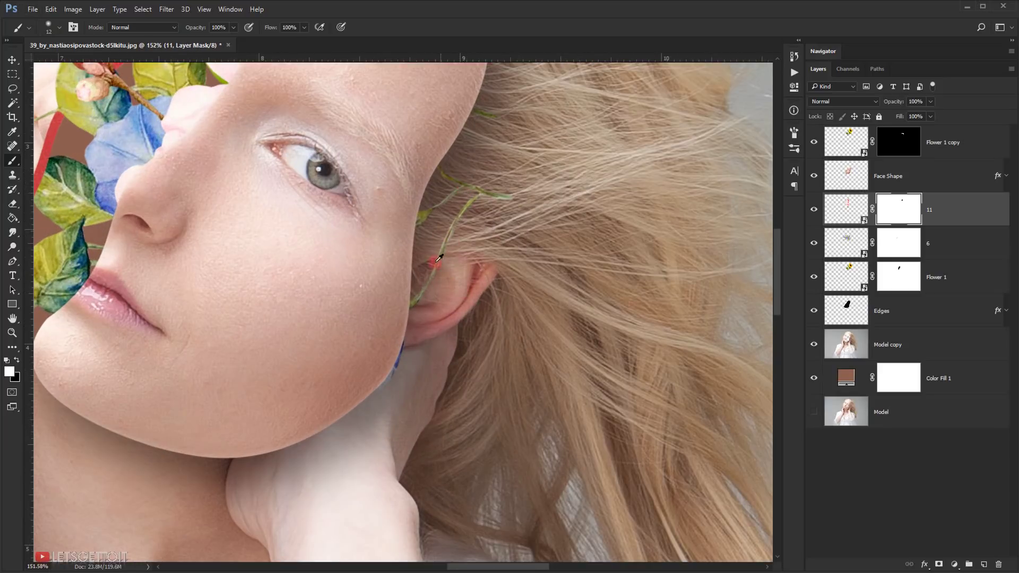
pyautogui.click(816, 210)
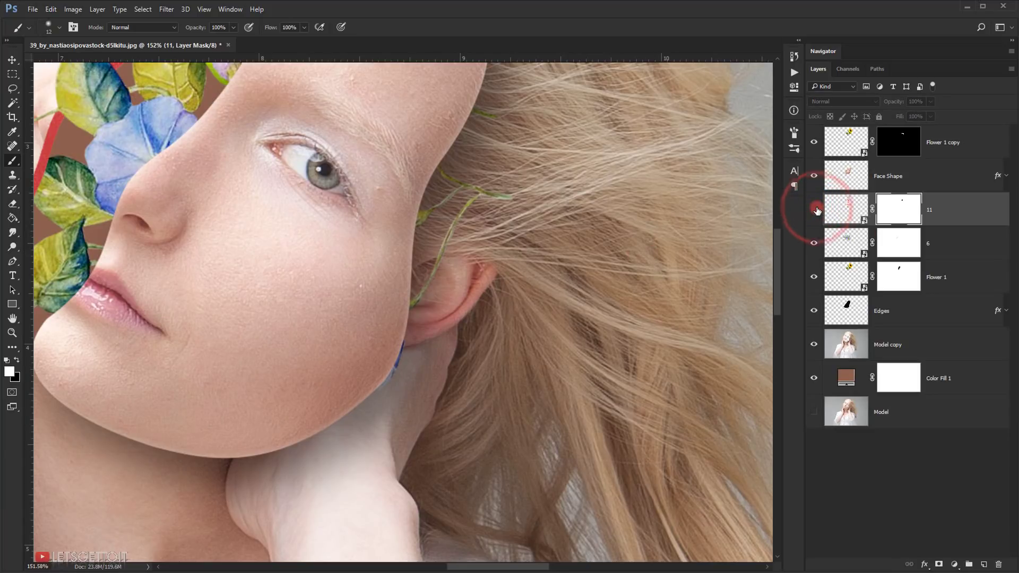
pyautogui.click(815, 210)
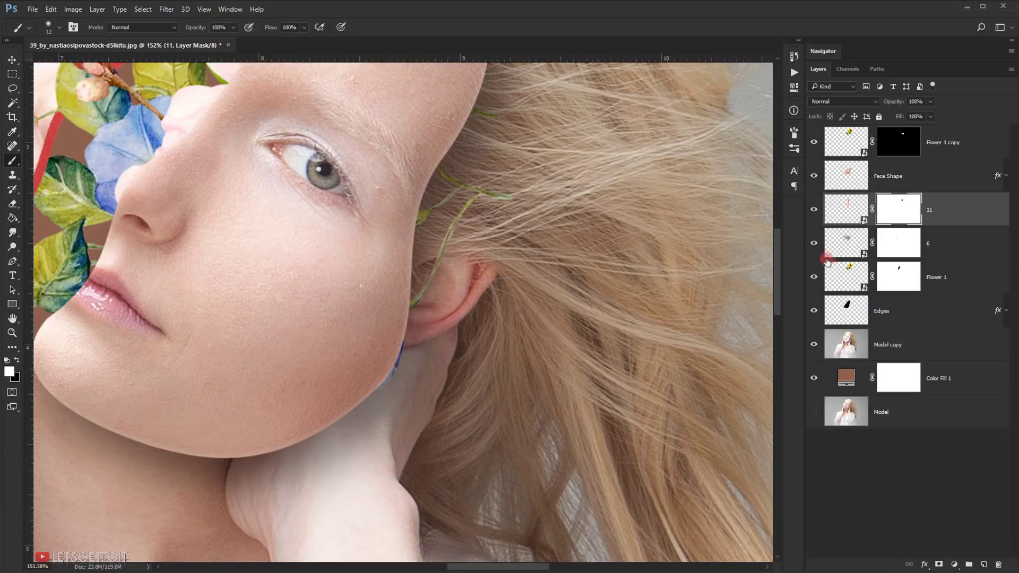
pyautogui.click(814, 243)
pyautogui.click(814, 243)
# Paint black on the layer 6 mask with a larger brush to hide the stray tendrils and blue petal around the ear.
pyautogui.click(903, 245)
pyautogui.keyDown('alt'); pyautogui.rightClick(443, 236); pyautogui.keyUp('alt')
pyautogui.click(478, 199)
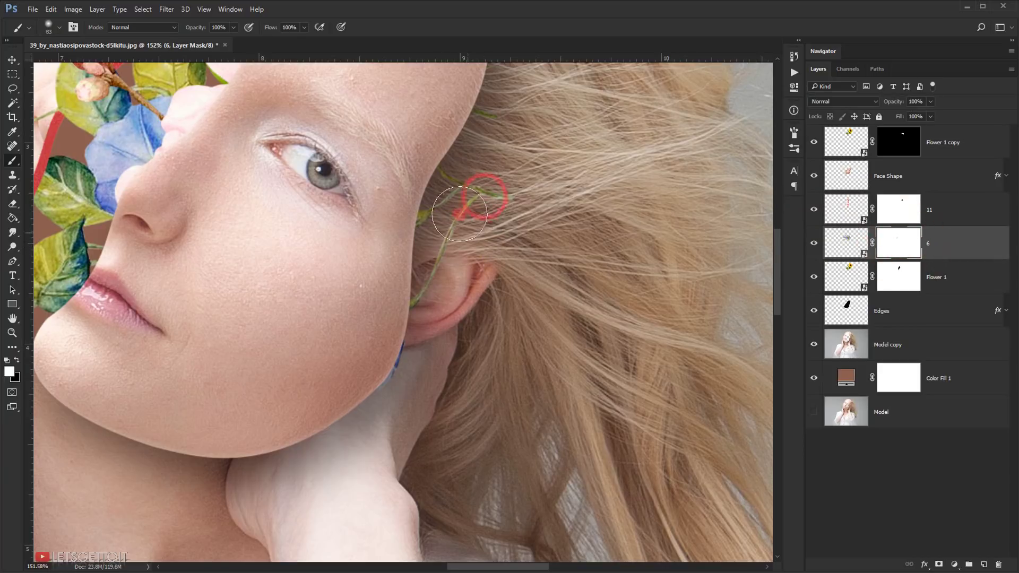
pyautogui.press('x')
pyautogui.moveTo(479, 196)
pyautogui.mouseDown()
pyautogui.moveTo(443, 238)
pyautogui.moveTo(490, 135)
pyautogui.moveTo(487, 113)
pyautogui.mouseUp()
pyautogui.moveTo(443, 194); pyautogui.dragTo(389, 382)
pyautogui.moveTo(451, 231)
pyautogui.mouseDown()
pyautogui.moveTo(424, 331)
pyautogui.moveTo(407, 342)
pyautogui.moveTo(380, 407)
pyautogui.mouseUp()
pyautogui.scroll(-5, 429, 386)
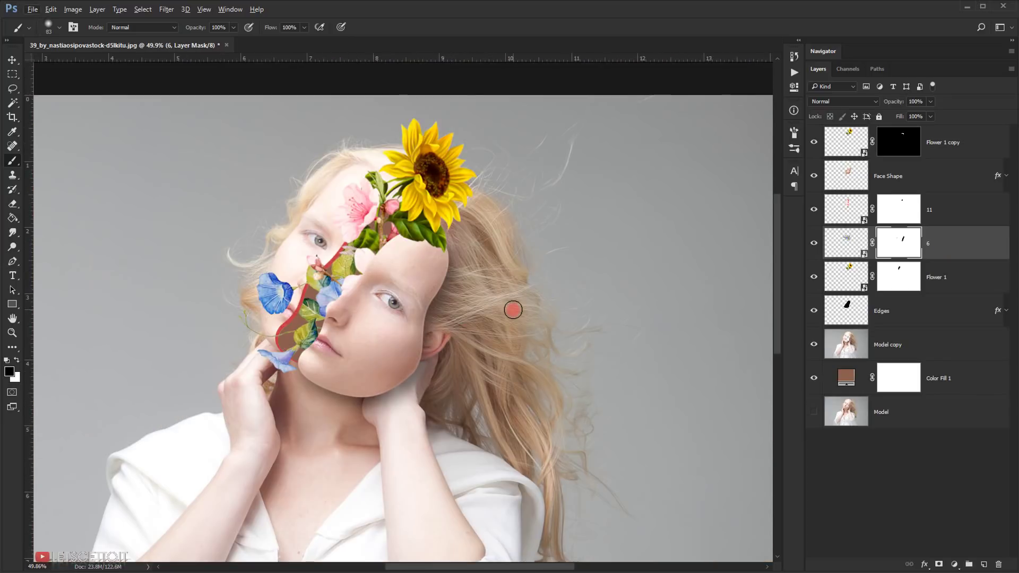
# Examine the flower arrangement in the face gap, both up close and in the whole portrait.
pyautogui.scroll(-2, 512, 309)
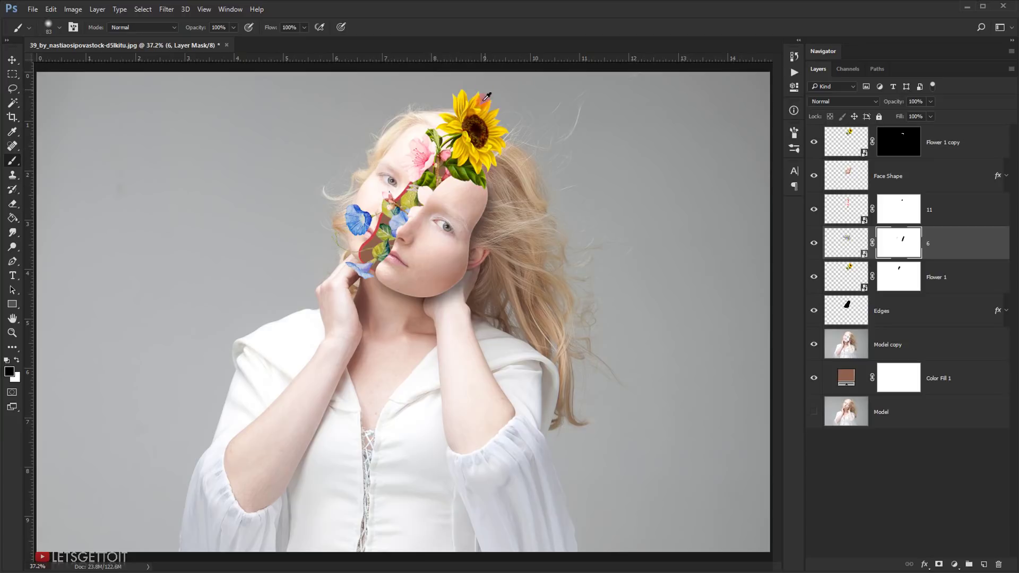
pyautogui.scroll(4, 485, 97)
pyautogui.moveTo(448, 264); pyautogui.dragTo(427, 223)
pyautogui.moveTo(459, 318); pyautogui.dragTo(416, 272)
pyautogui.scroll(3, 391, 229)
pyautogui.moveTo(391, 229); pyautogui.dragTo(370, 357)
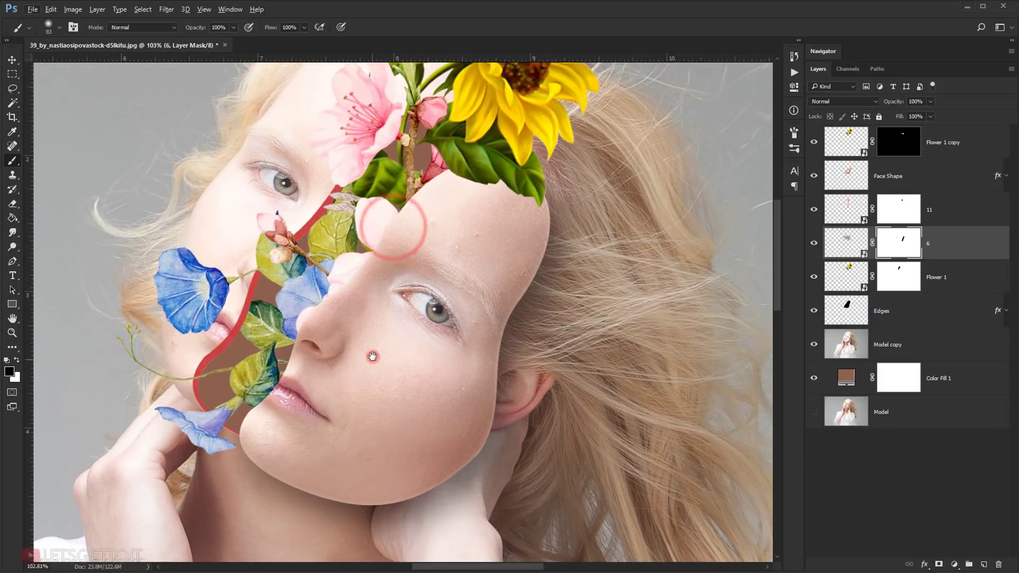
pyautogui.moveTo(475, 284); pyautogui.dragTo(474, 305)
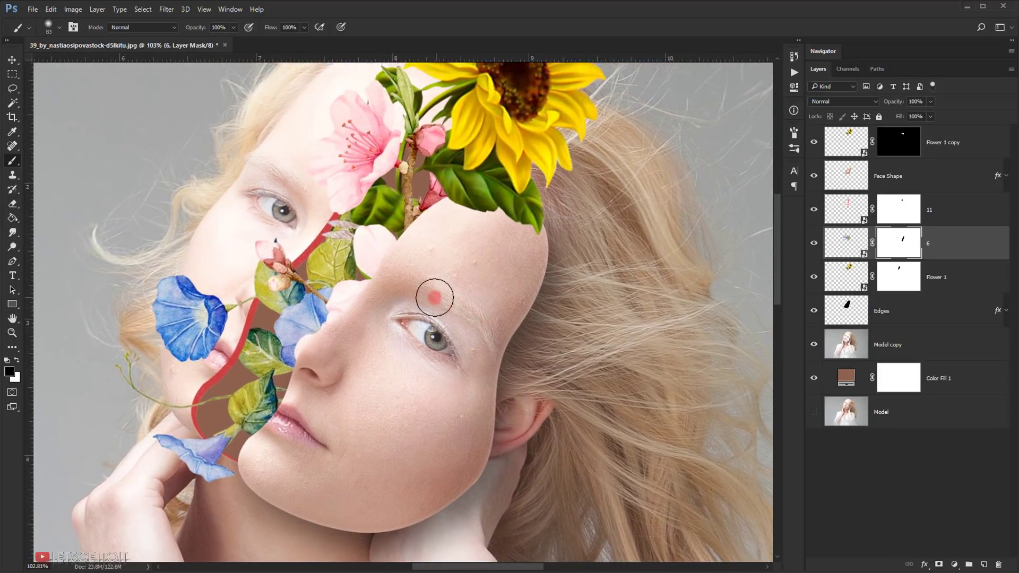
pyautogui.scroll(-3, 432, 291)
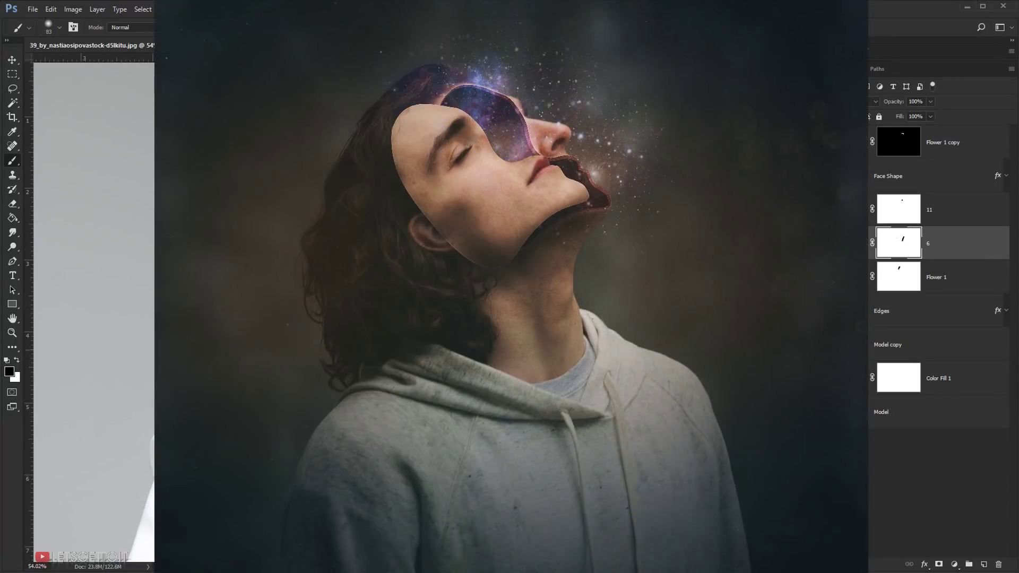
pyautogui.scroll(-1, 94, 312)
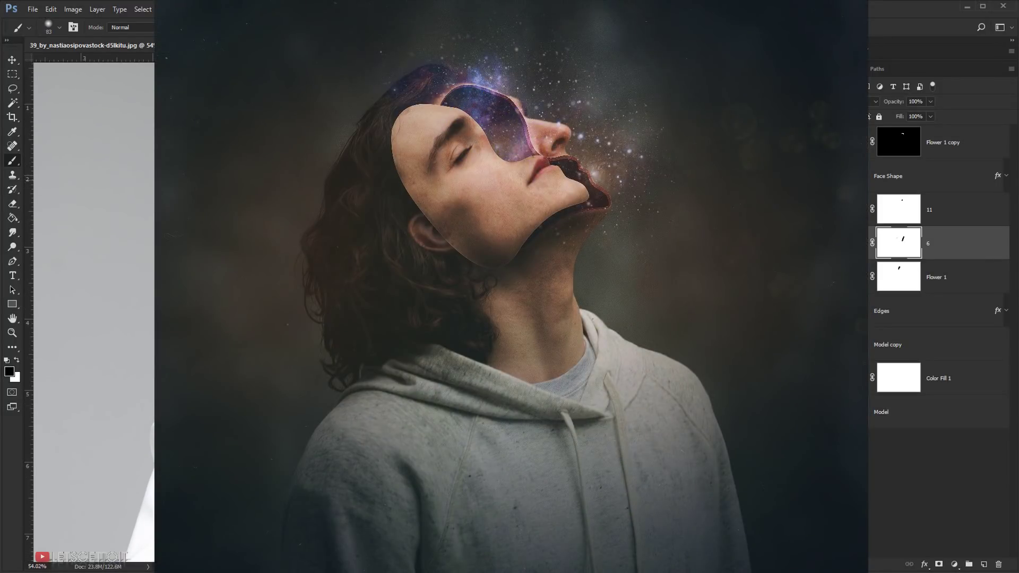
pyautogui.hscroll(1, 94, 312)
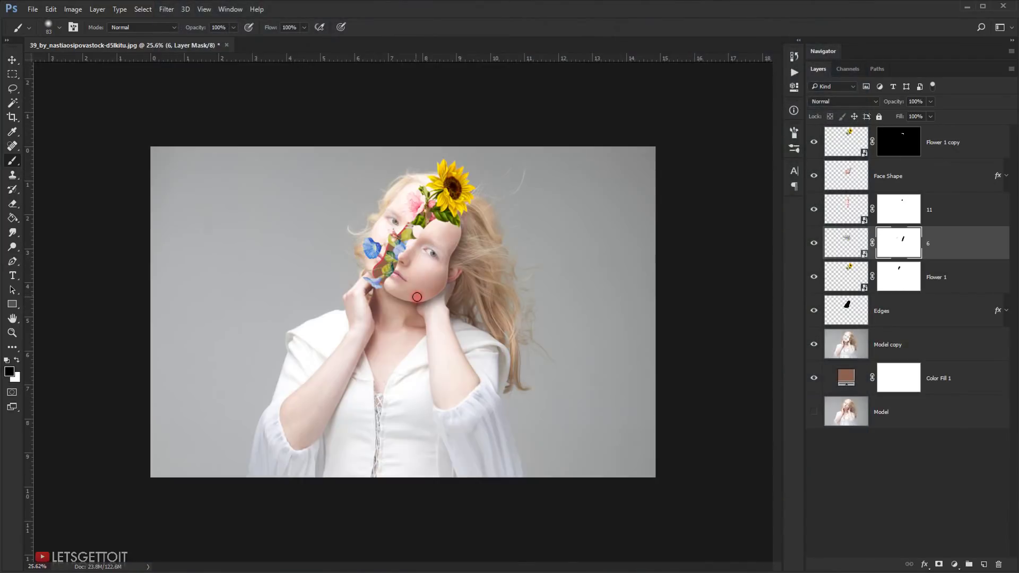
pyautogui.scroll(4, 417, 297)
pyautogui.moveTo(460, 254); pyautogui.dragTo(437, 295)
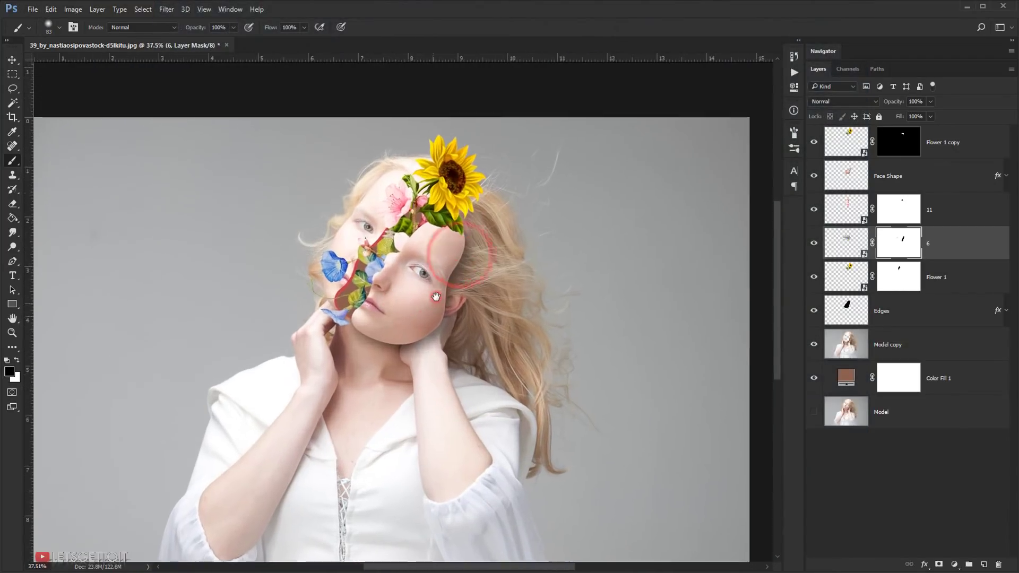
# Add a Levels adjustment layer above Flower 1 copy and darken the RGB midtones to 0.81.
pyautogui.click(955, 145)
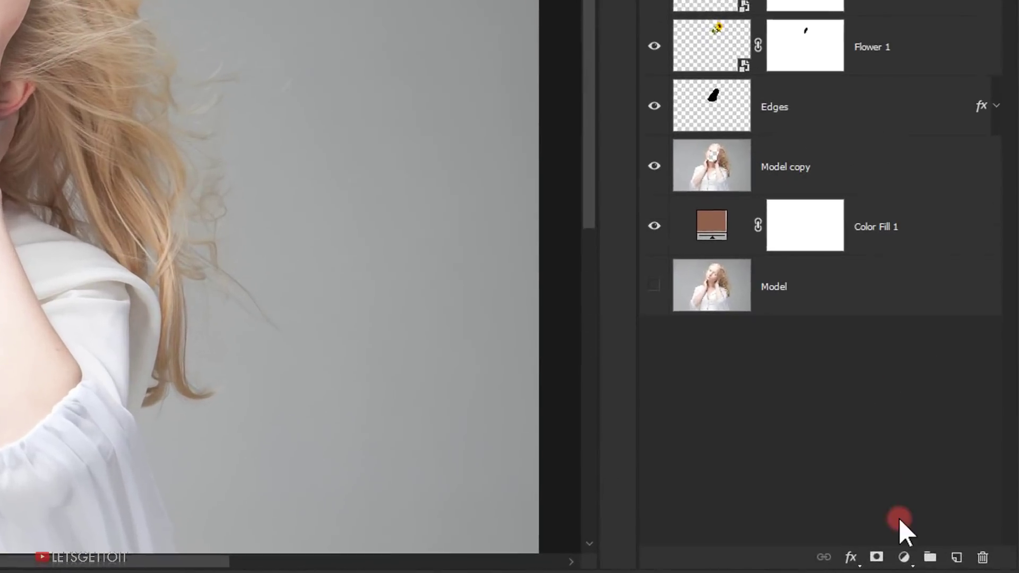
pyautogui.click(953, 564)
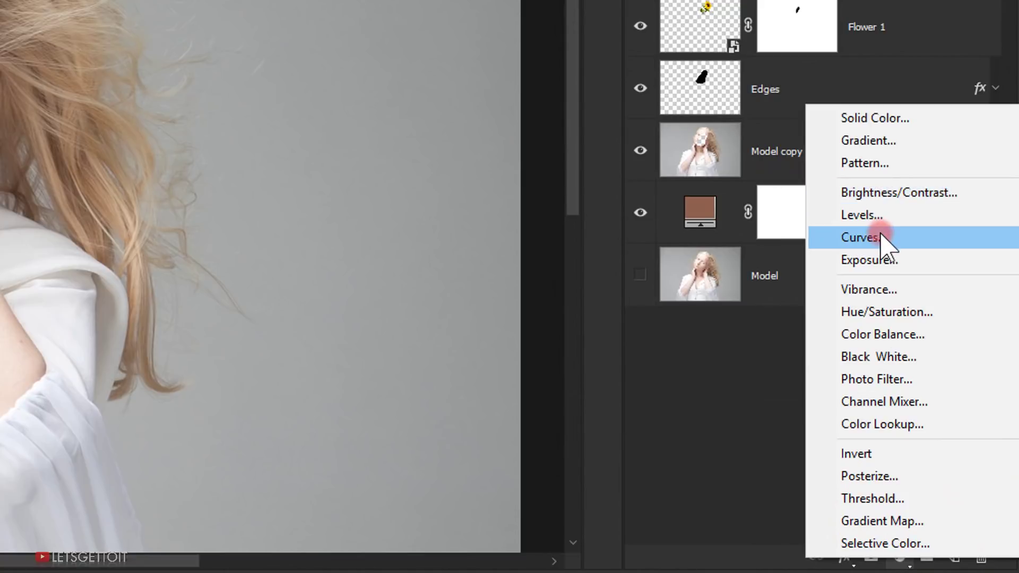
pyautogui.click(878, 215)
pyautogui.click(743, 41)
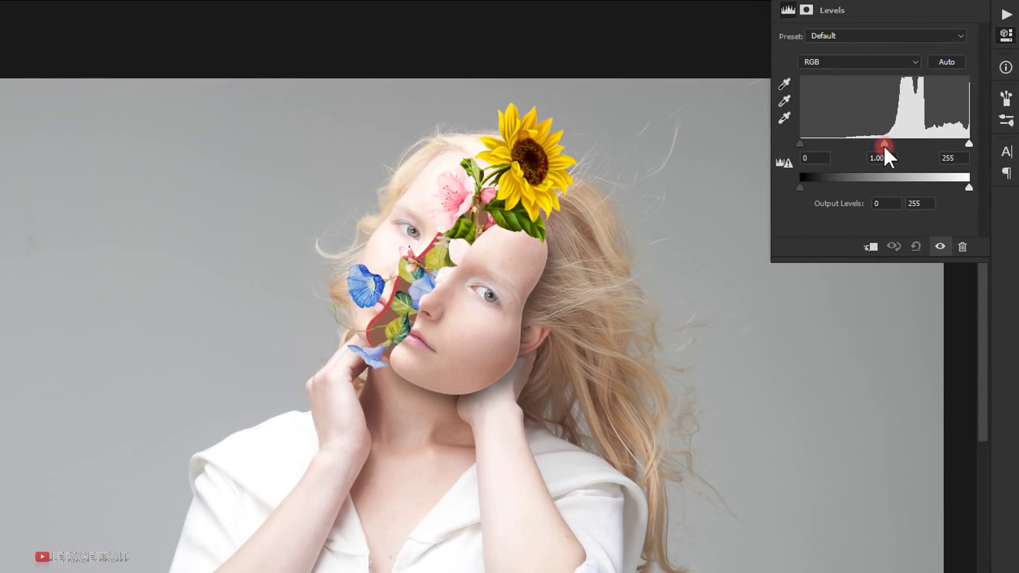
pyautogui.moveTo(883, 143); pyautogui.dragTo(895, 142)
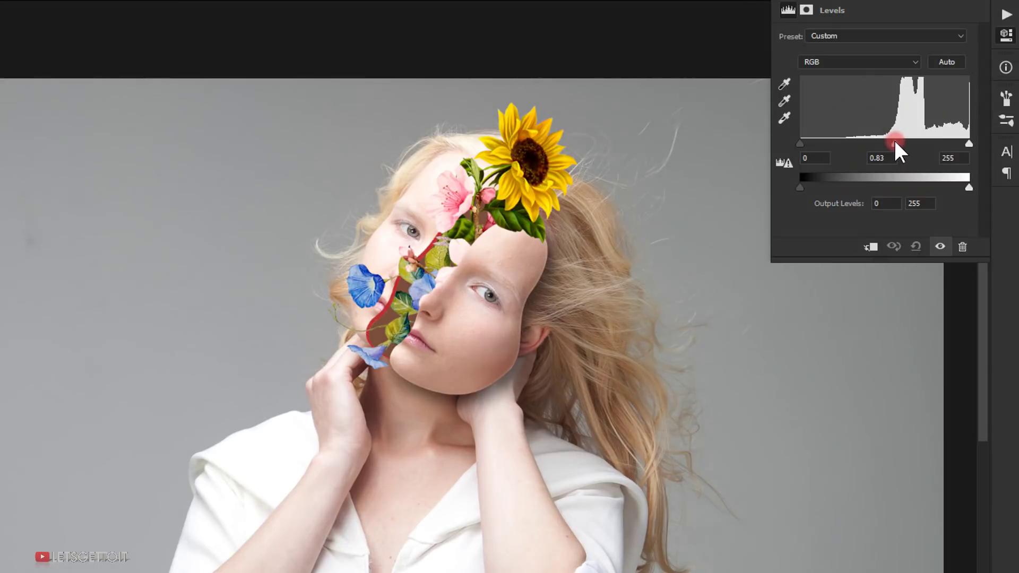
pyautogui.moveTo(894, 142); pyautogui.dragTo(897, 142)
# Try RGB input levels of 7 and 243, reset them to 0 and 255, and set the midtones to 0.85.
pyautogui.moveTo(798, 143); pyautogui.dragTo(805, 142)
pyautogui.moveTo(963, 144); pyautogui.dragTo(960, 144)
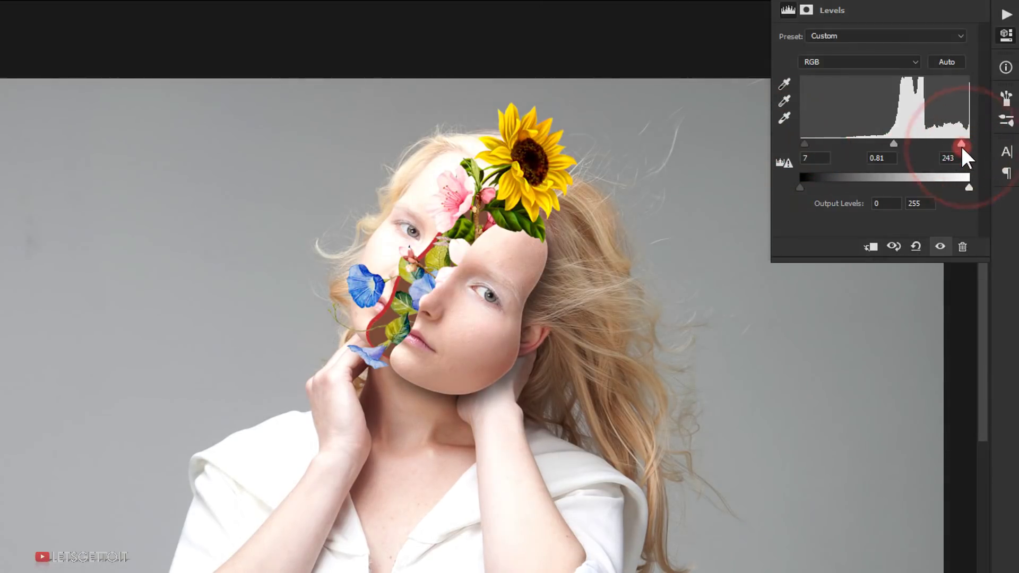
pyautogui.moveTo(894, 143); pyautogui.dragTo(892, 142)
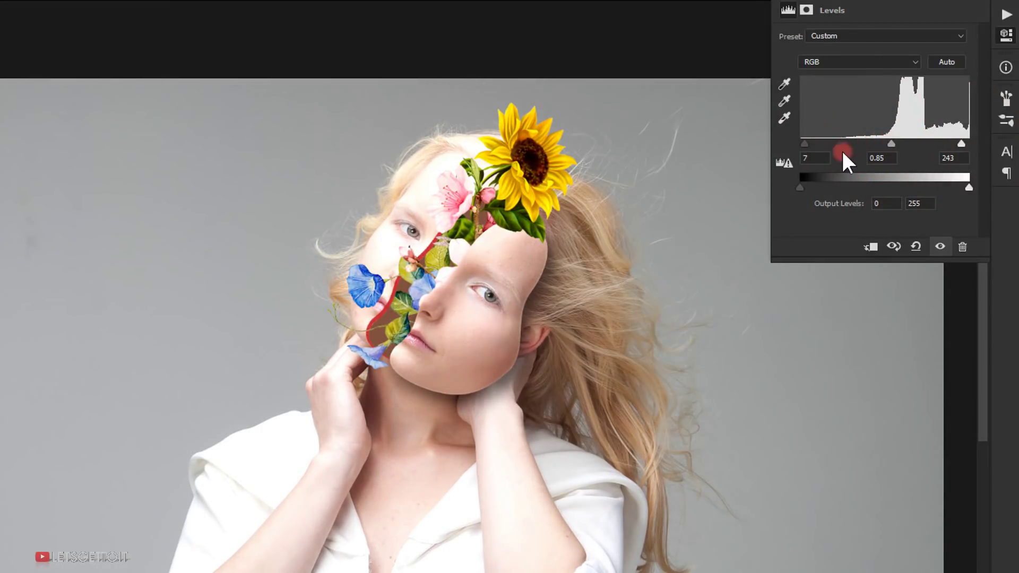
pyautogui.moveTo(805, 142); pyautogui.dragTo(800, 143)
pyautogui.moveTo(961, 145); pyautogui.dragTo(981, 141)
pyautogui.click(961, 180)
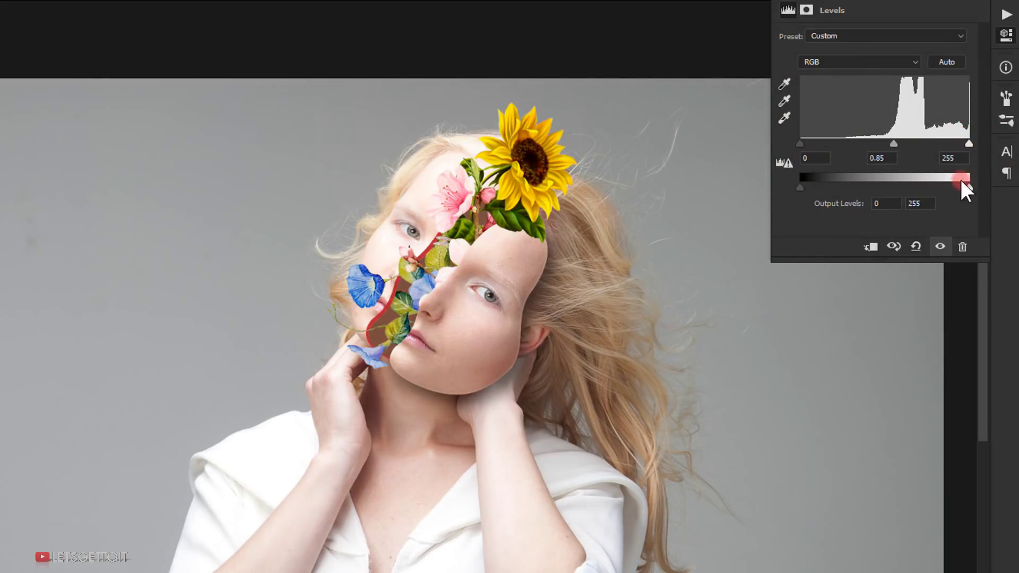
# Set the Red channel's output levels to 23 and 248 in the Levels adjustment.
pyautogui.click(844, 62)
pyautogui.click(842, 89)
pyautogui.click(799, 186)
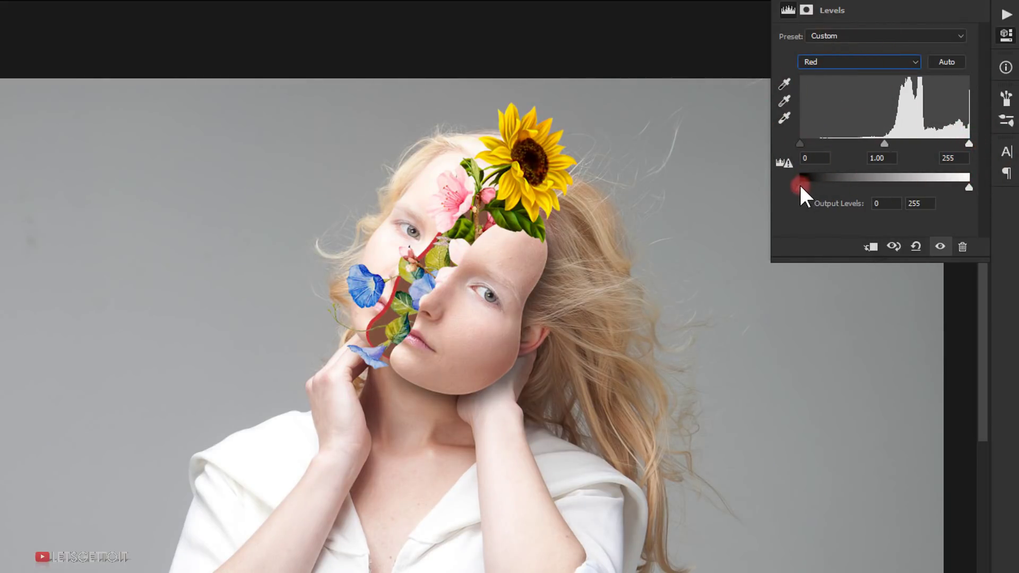
pyautogui.moveTo(800, 185); pyautogui.dragTo(810, 183)
pyautogui.moveTo(966, 187); pyautogui.dragTo(963, 187)
pyautogui.moveTo(815, 181); pyautogui.dragTo(814, 180)
# Set the Blue channel's output levels to 22 and 243 in the Levels adjustment.
pyautogui.click(843, 65)
pyautogui.click(835, 102)
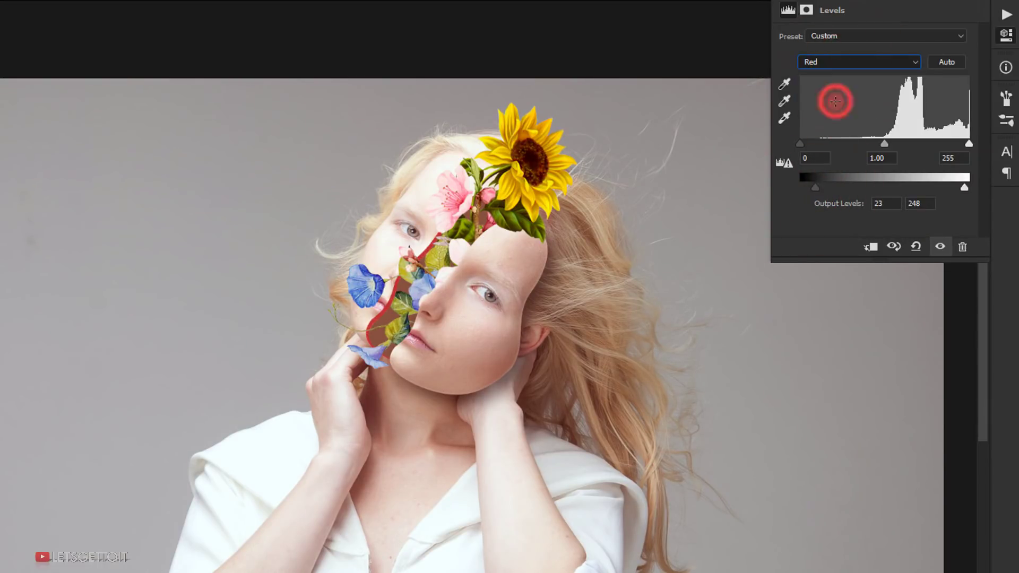
pyautogui.moveTo(800, 188); pyautogui.dragTo(814, 190)
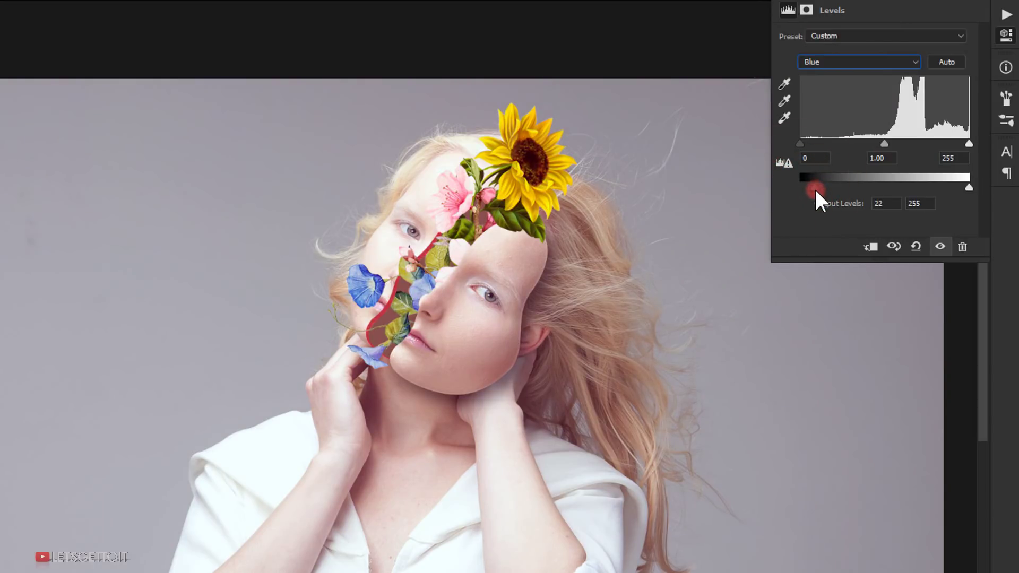
pyautogui.moveTo(968, 188); pyautogui.dragTo(961, 188)
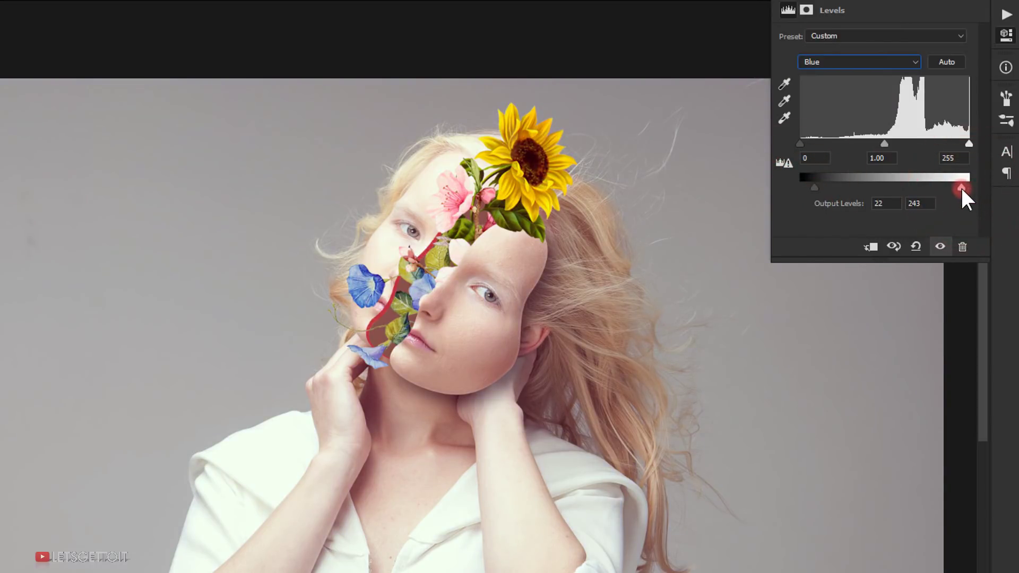
pyautogui.click(963, 1)
pyautogui.hotkey('ctrl', '0')
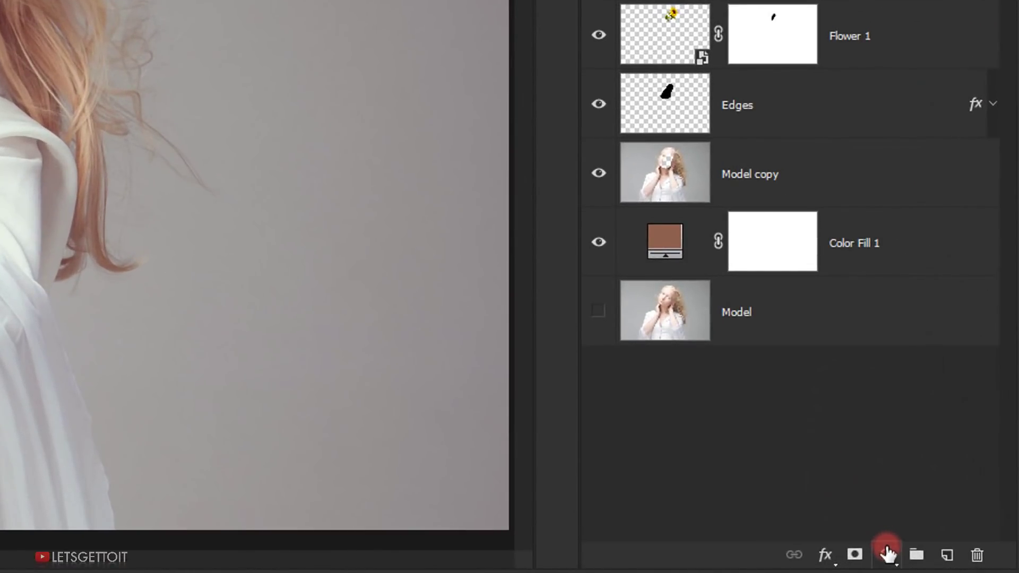
# Add a Vibrance adjustment layer above Levels 1 and set its vibrance to +74.
pyautogui.click(953, 563)
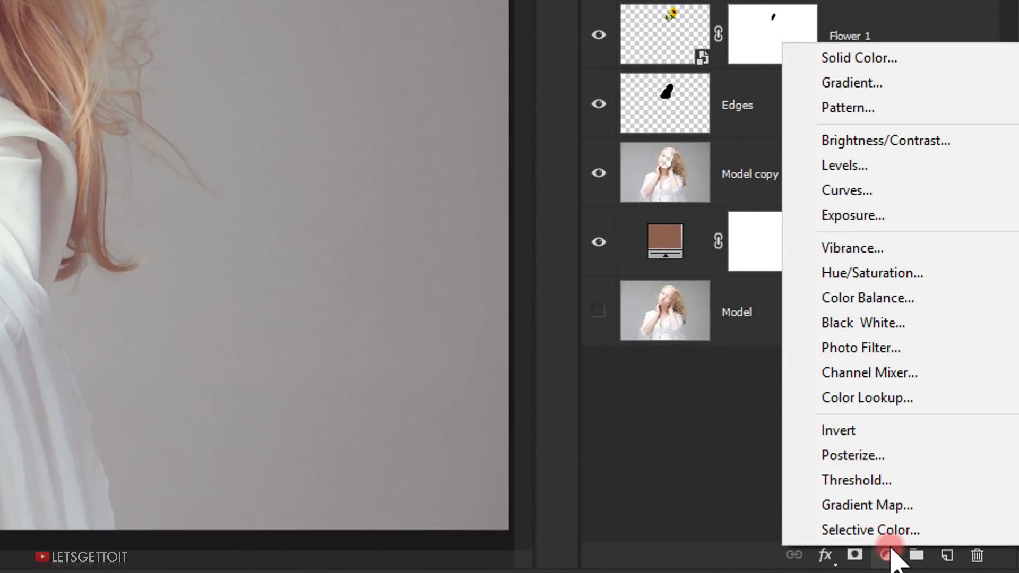
pyautogui.click(882, 249)
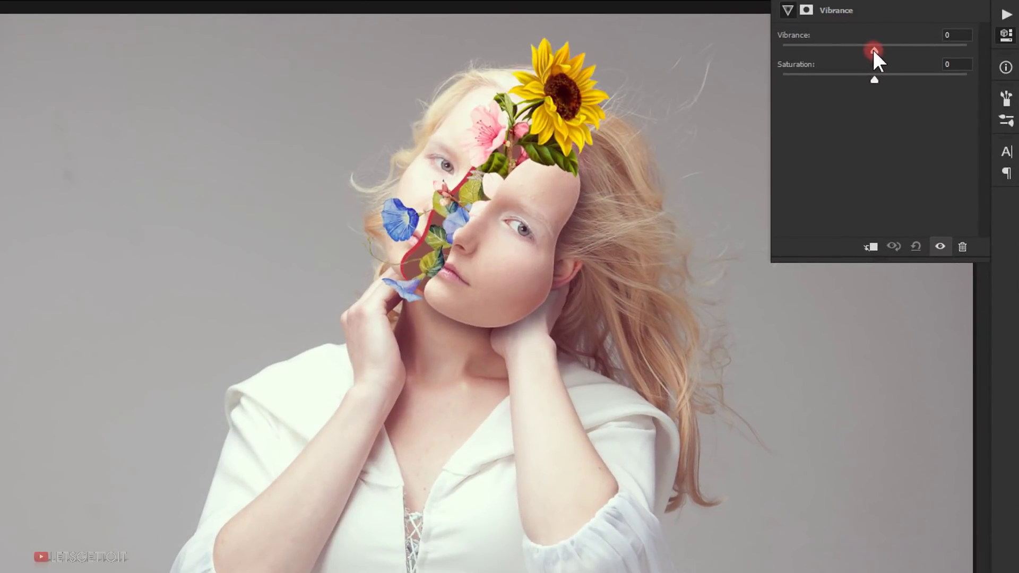
pyautogui.moveTo(873, 49); pyautogui.dragTo(935, 57)
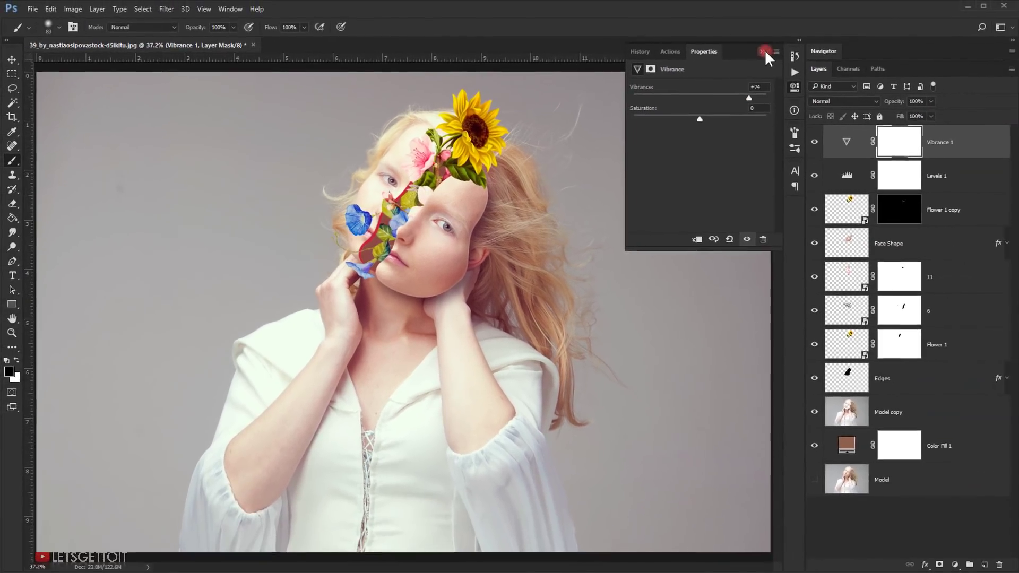
pyautogui.click(764, 50)
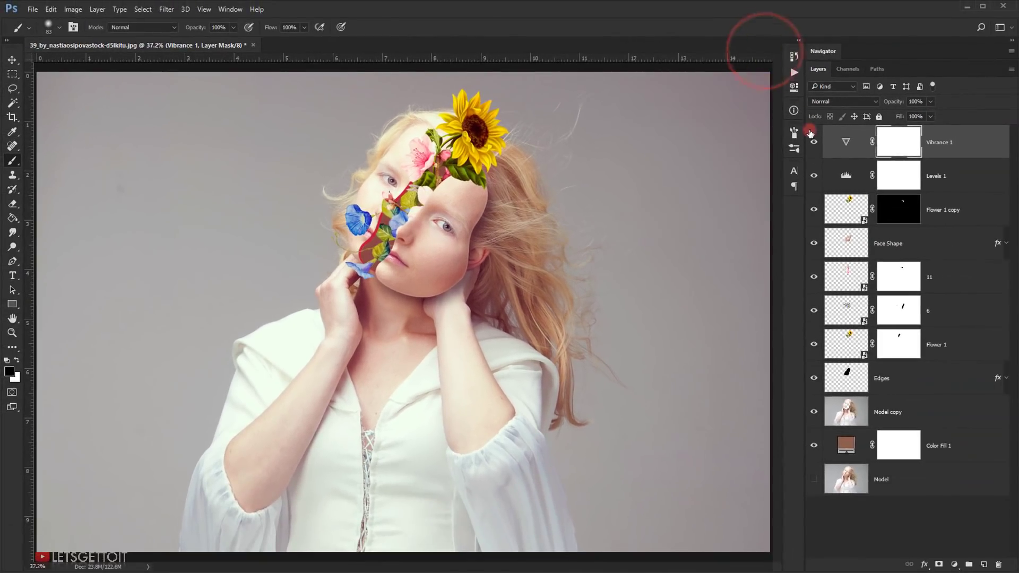
# Compare the portrait with and without the Vibrance adjustment by toggling that layer's visibility several times.
pyautogui.click(813, 142)
pyautogui.click(813, 143)
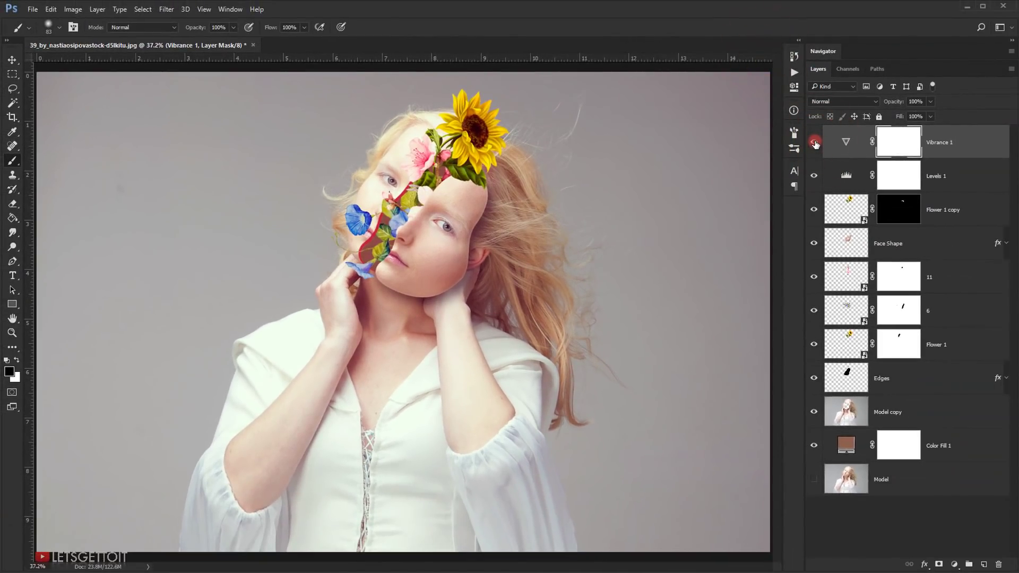
pyautogui.click(814, 142)
pyautogui.click(814, 143)
pyautogui.click(816, 143)
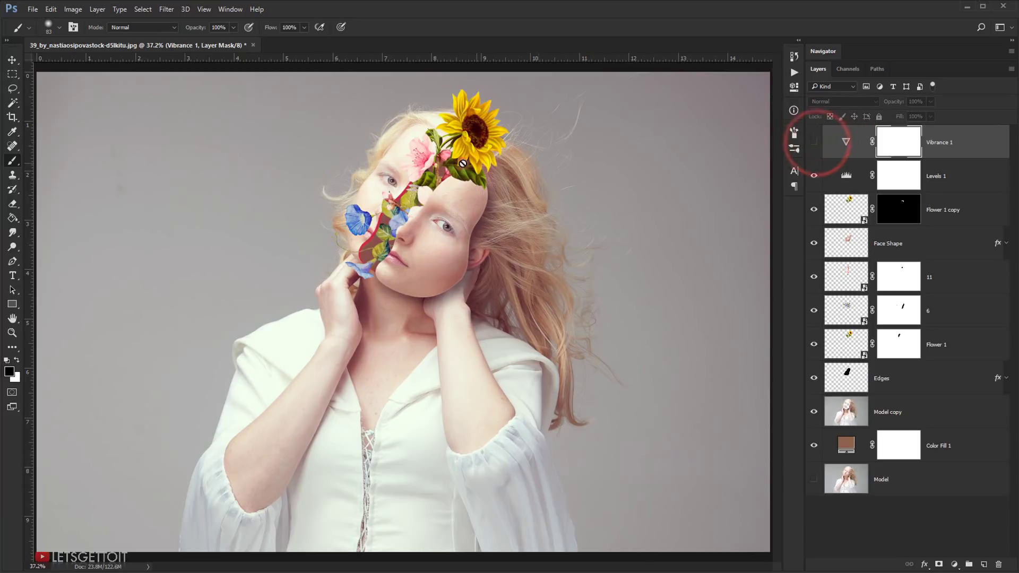
pyautogui.click(816, 142)
pyautogui.click(816, 142)
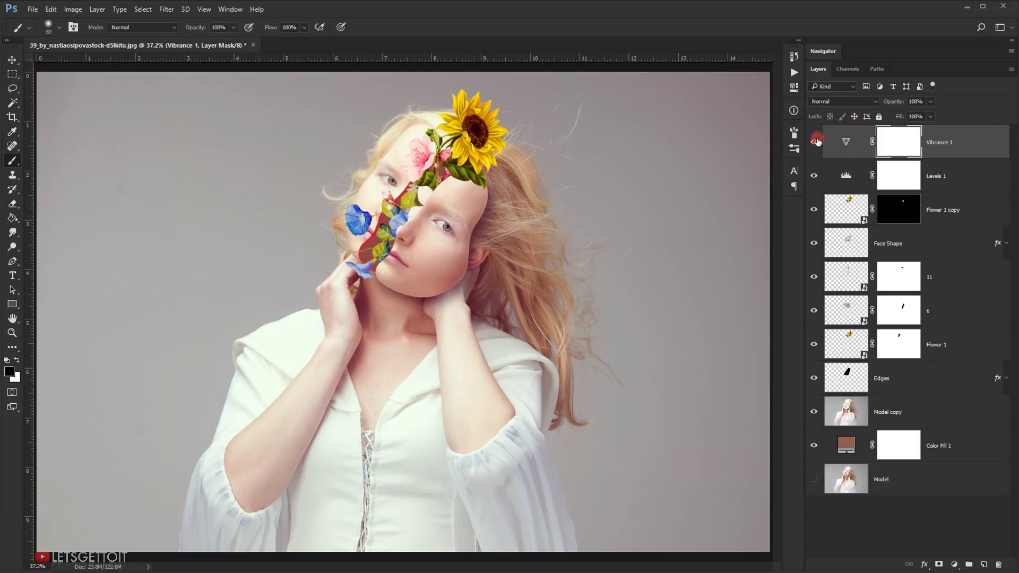
pyautogui.click(816, 142)
pyautogui.click(816, 143)
pyautogui.click(816, 142)
# Add an Exposure adjustment layer above Vibrance 1 with an offset of +0.0042 and gamma correction of 0.91.
pyautogui.click(944, 158)
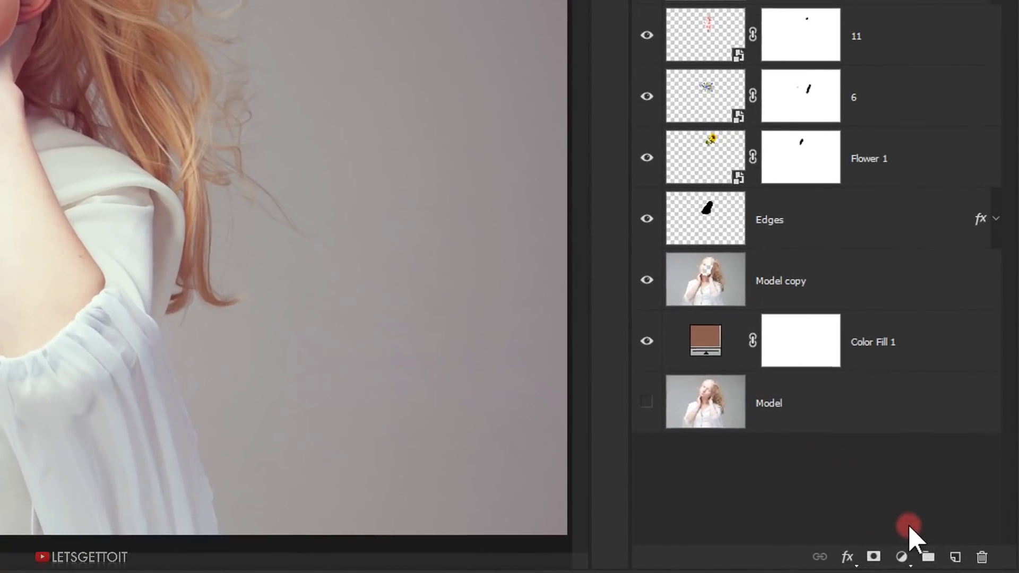
pyautogui.click(953, 564)
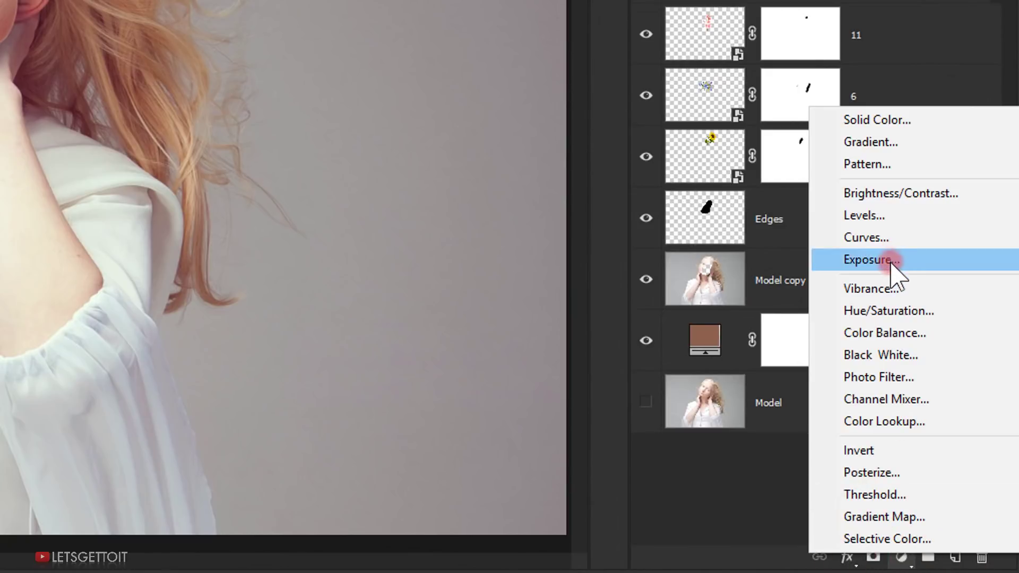
pyautogui.moveTo(908, 265); pyautogui.dragTo(908, 265)
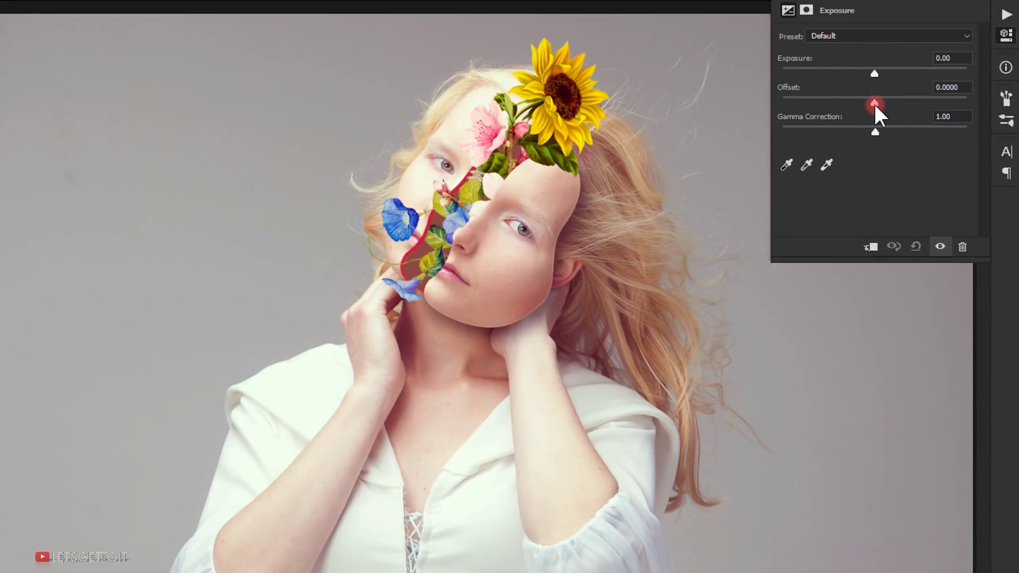
pyautogui.moveTo(874, 104); pyautogui.dragTo(882, 130)
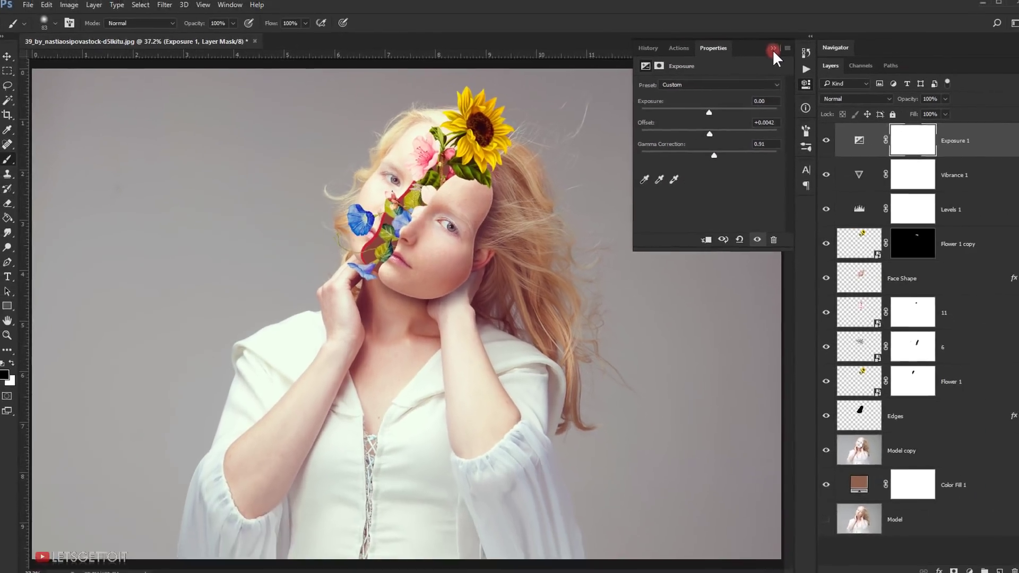
pyautogui.click(772, 49)
# Lower the opacity of the Vibrance 1 layer and view the whole portrait with the interface panels hidden.
pyautogui.click(993, 176)
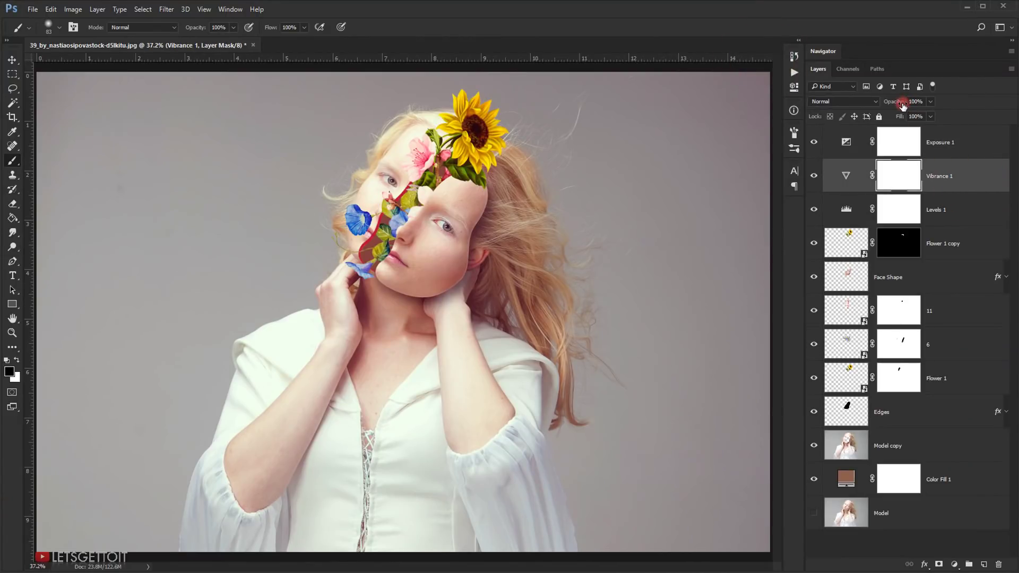
pyautogui.moveTo(898, 106); pyautogui.dragTo(881, 103)
pyautogui.press('Tab')
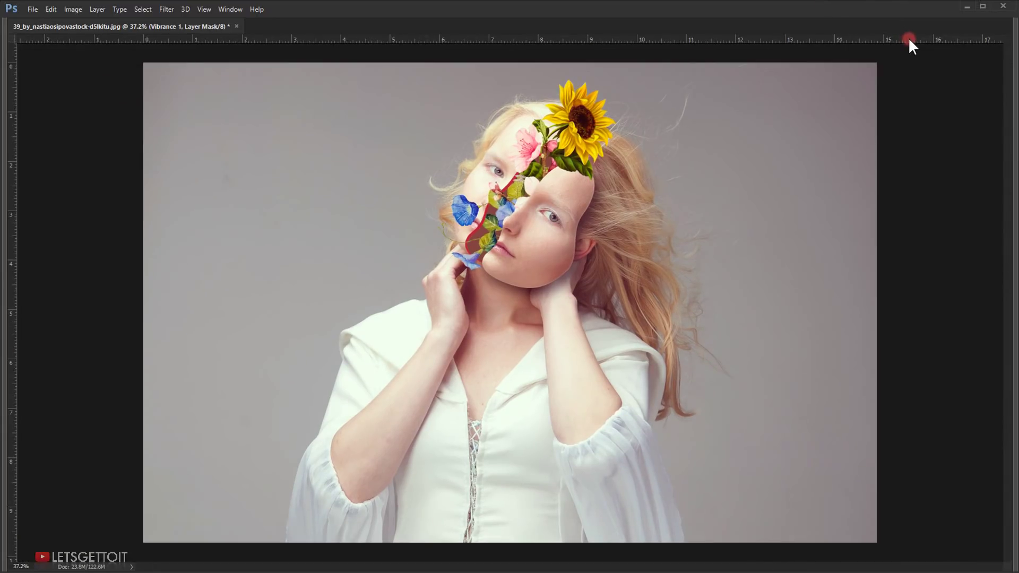
pyautogui.hotkey('ctrl', '0')
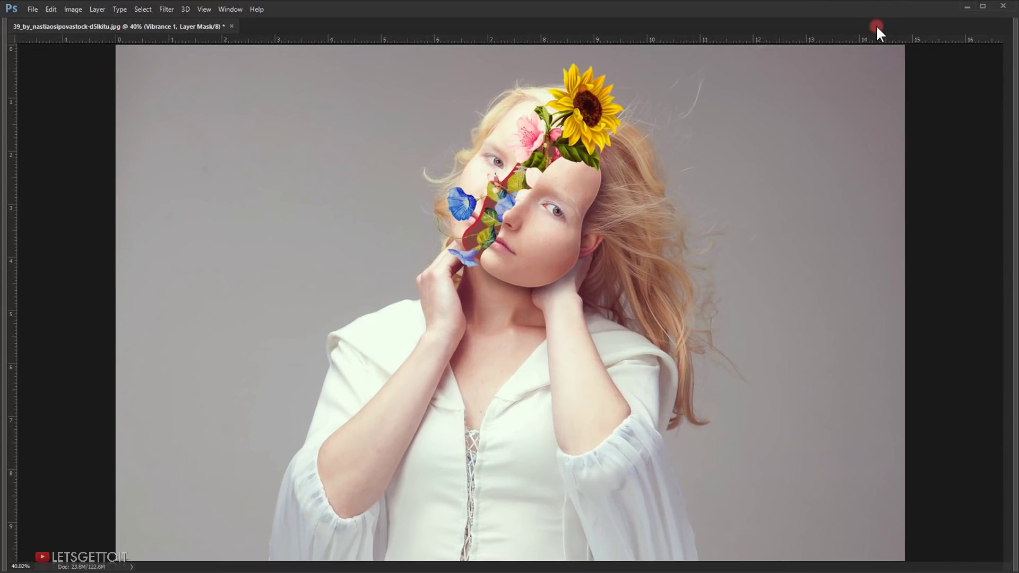